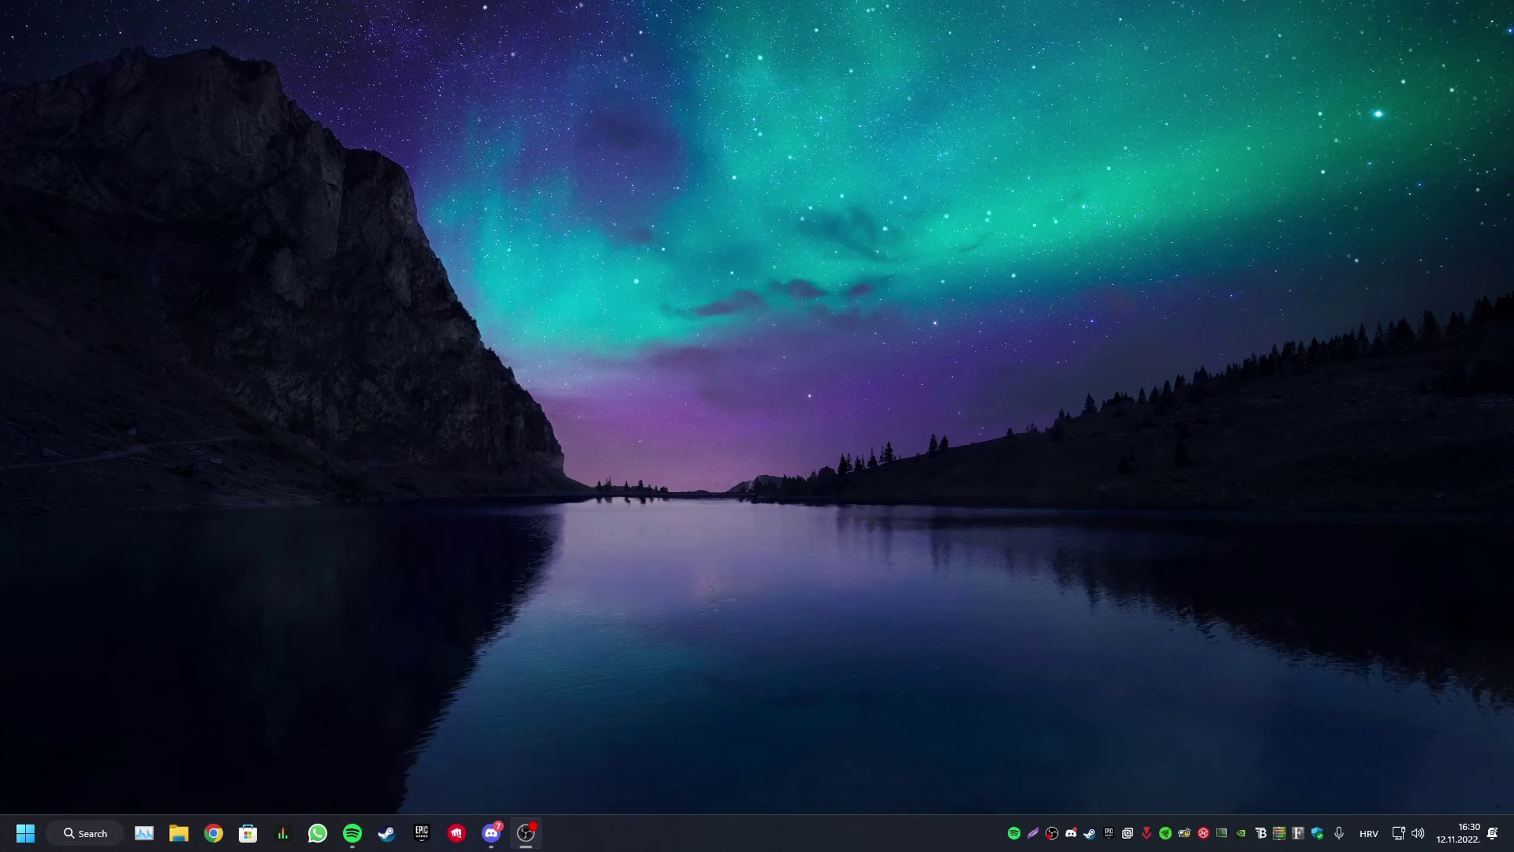
Open the 1 Start folder inside the Windows Tweak folder and select the 1 Create A Restore Point shortcut.
left_click(179, 833)
left_click(1237, 117)
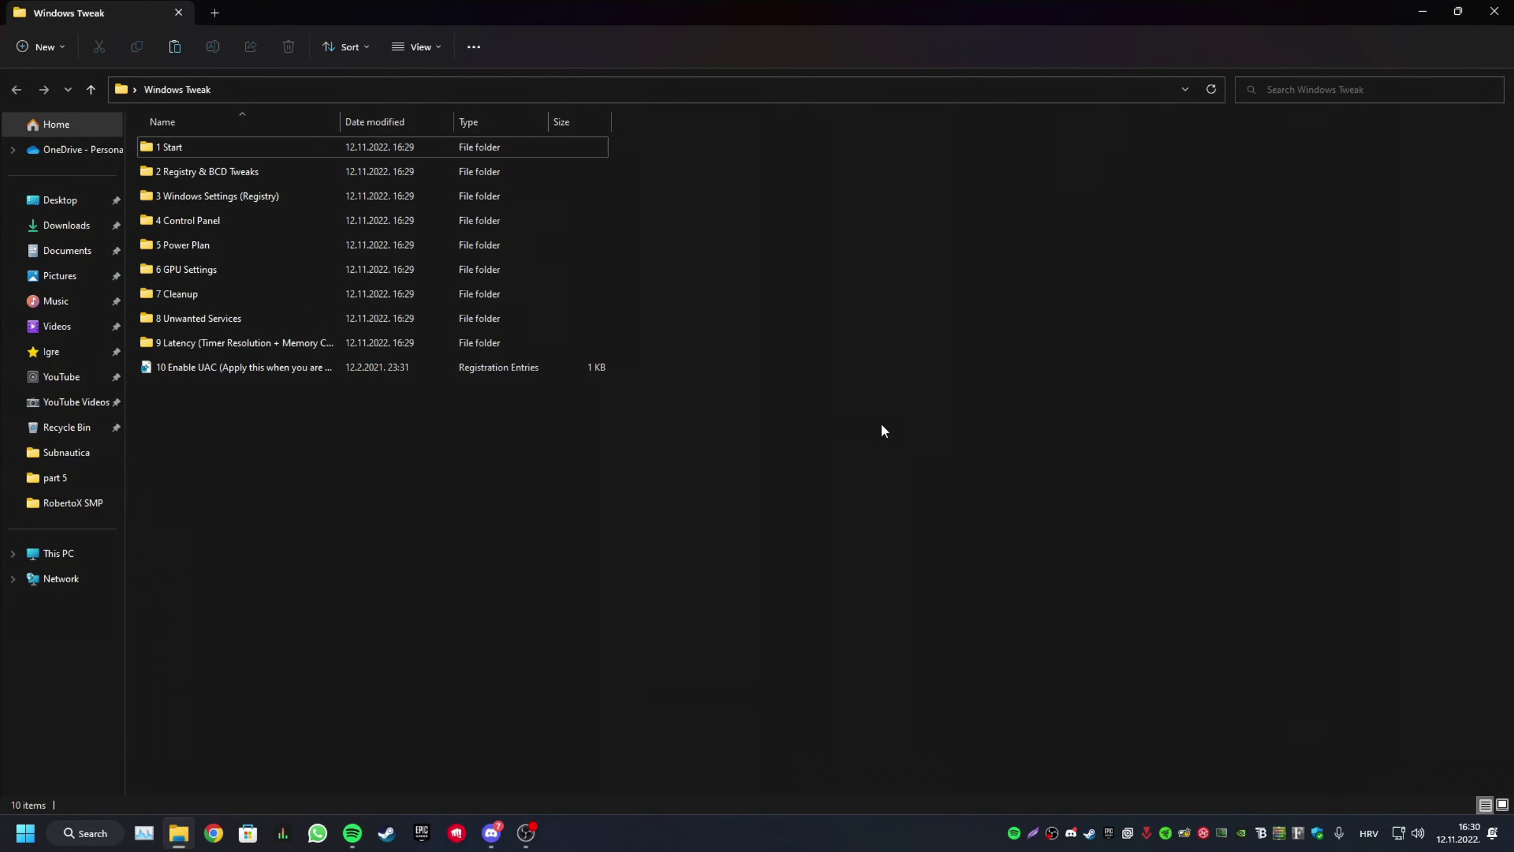
double_click(170, 146)
left_click(507, 147)
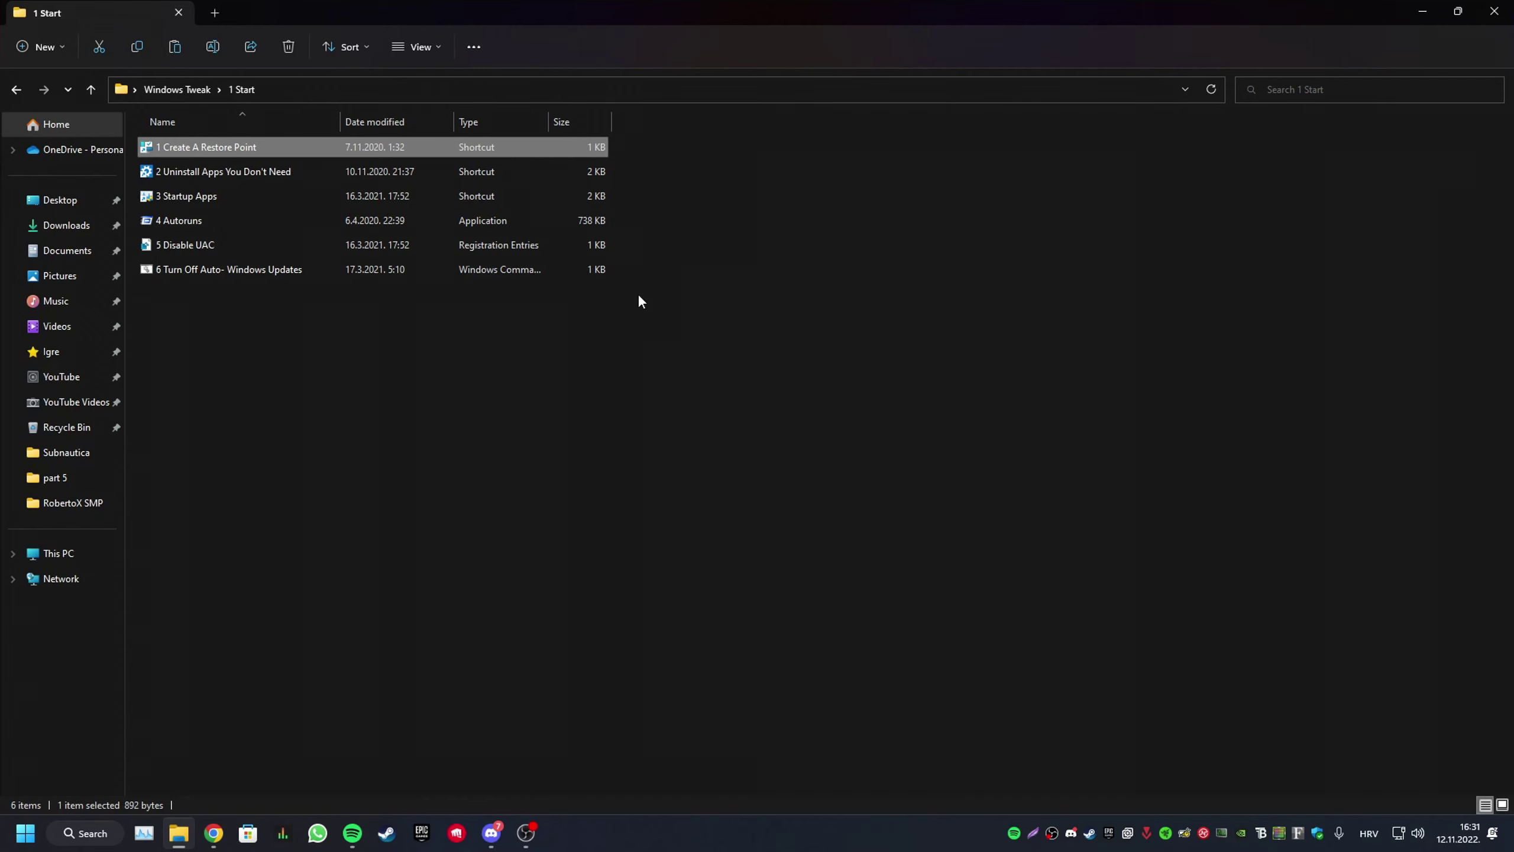
Open the installed apps list through the 2 Uninstall Apps You Don't Need shortcut and uninstall Disney+.
left_click(309, 171)
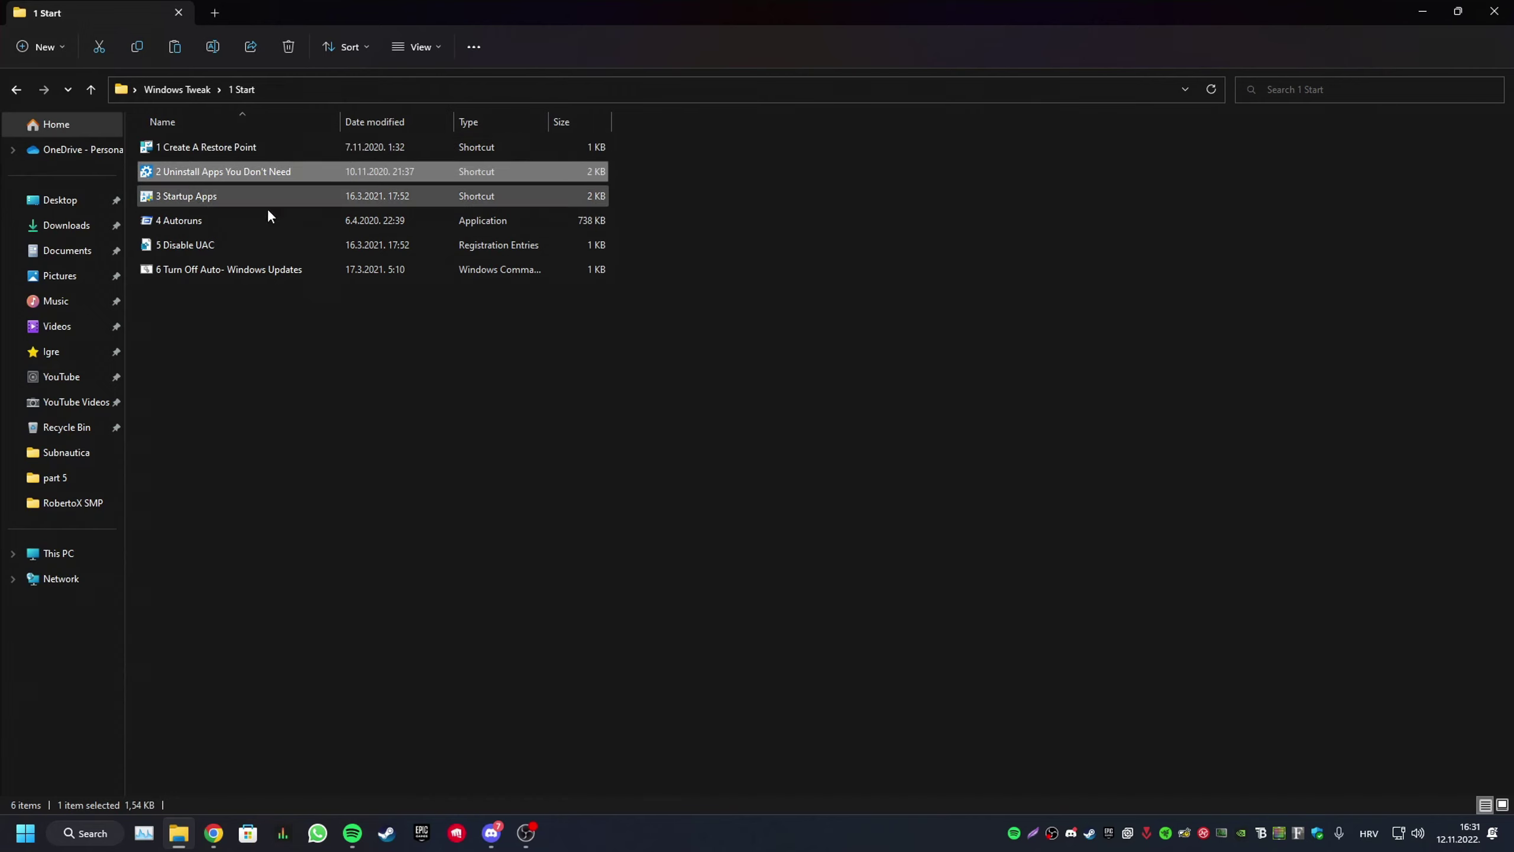
double_click(200, 176)
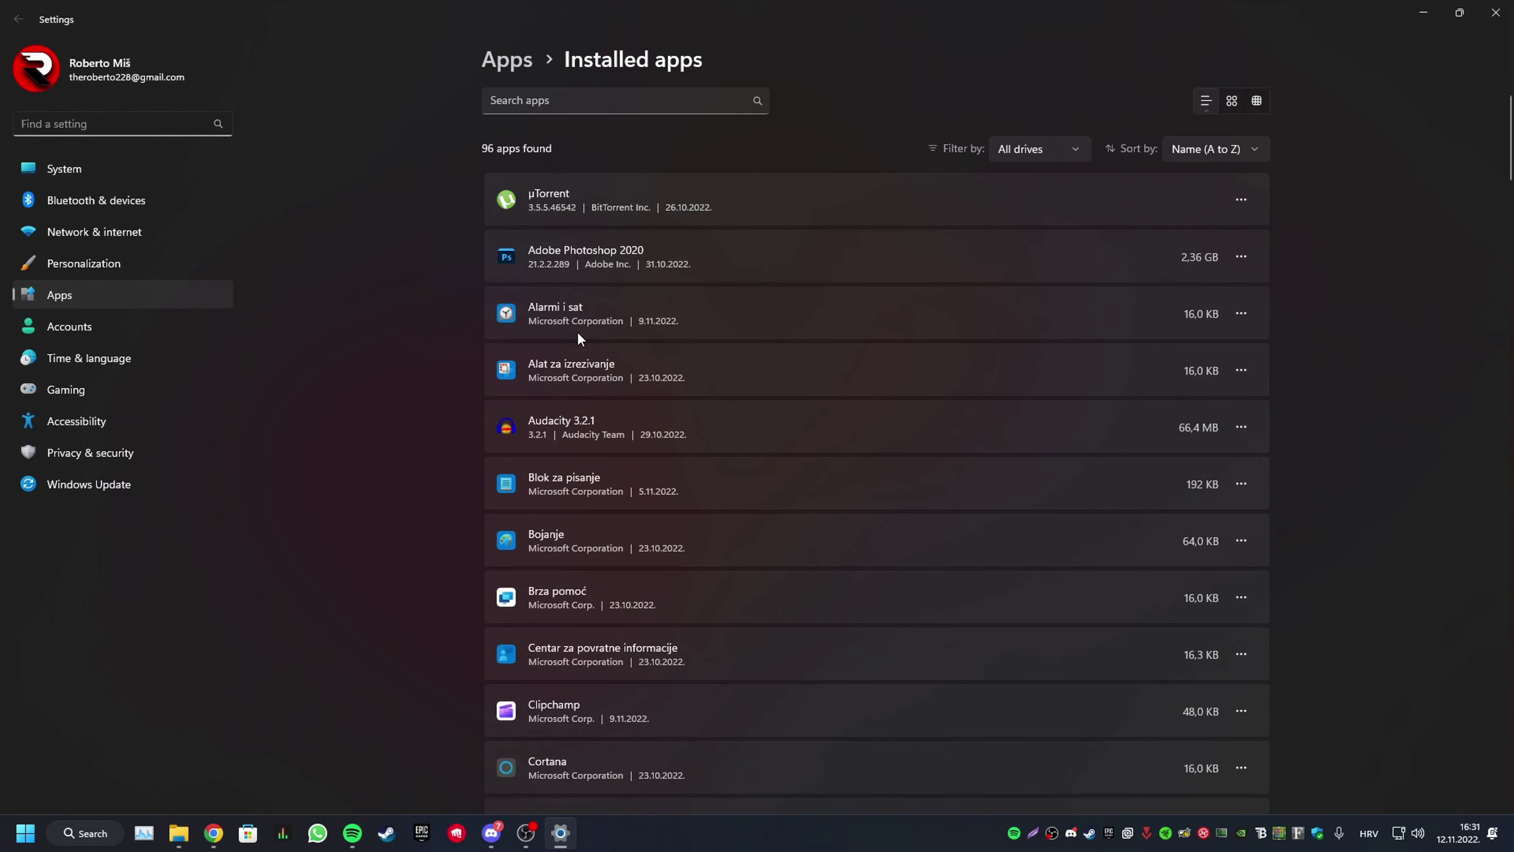
scroll(691, 489, "down", 1)
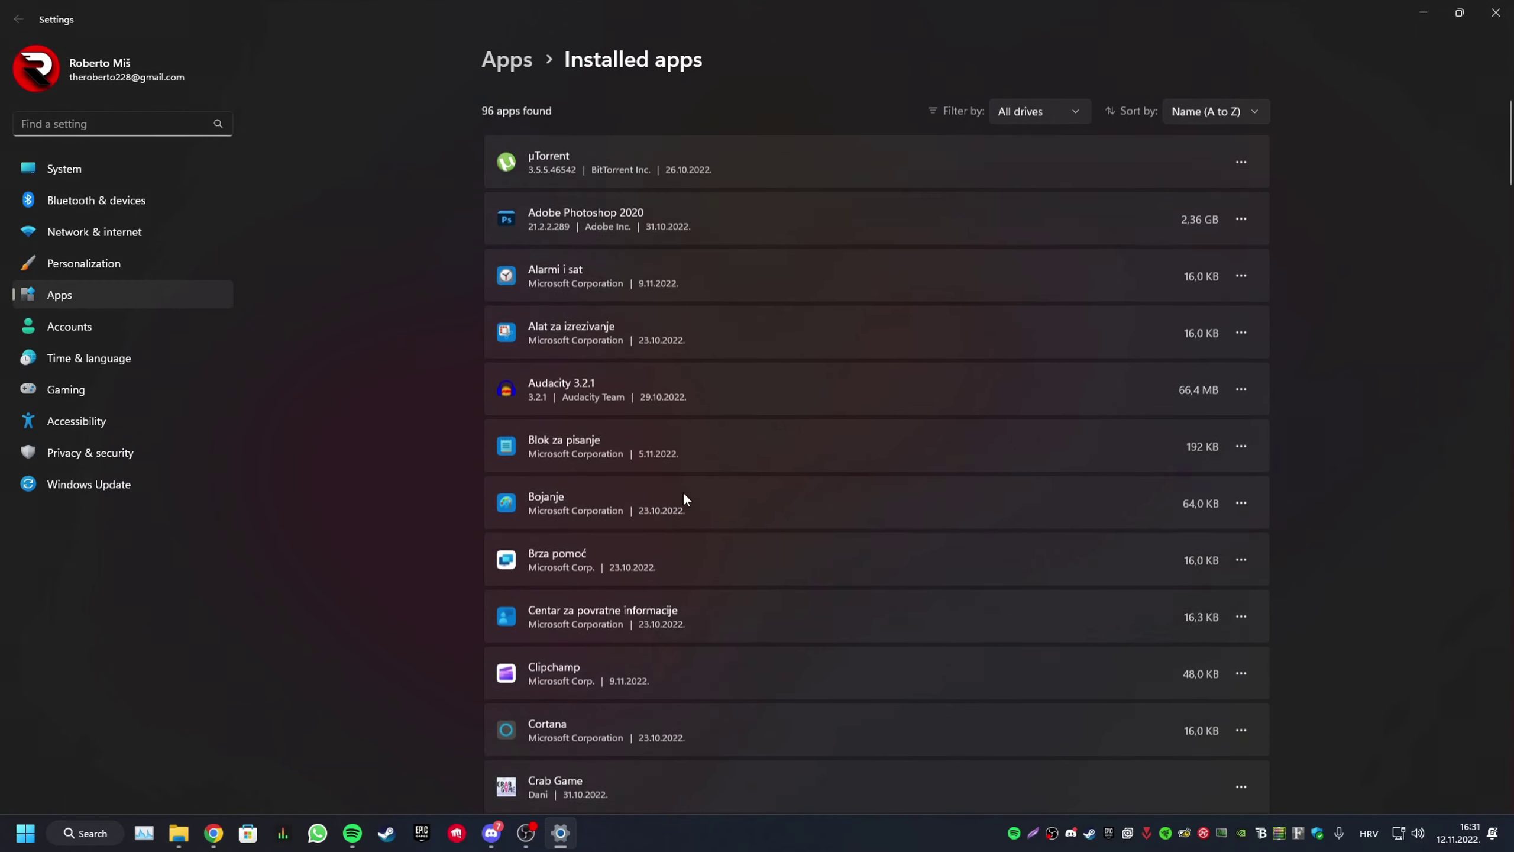
scroll(684, 494, "down", 5)
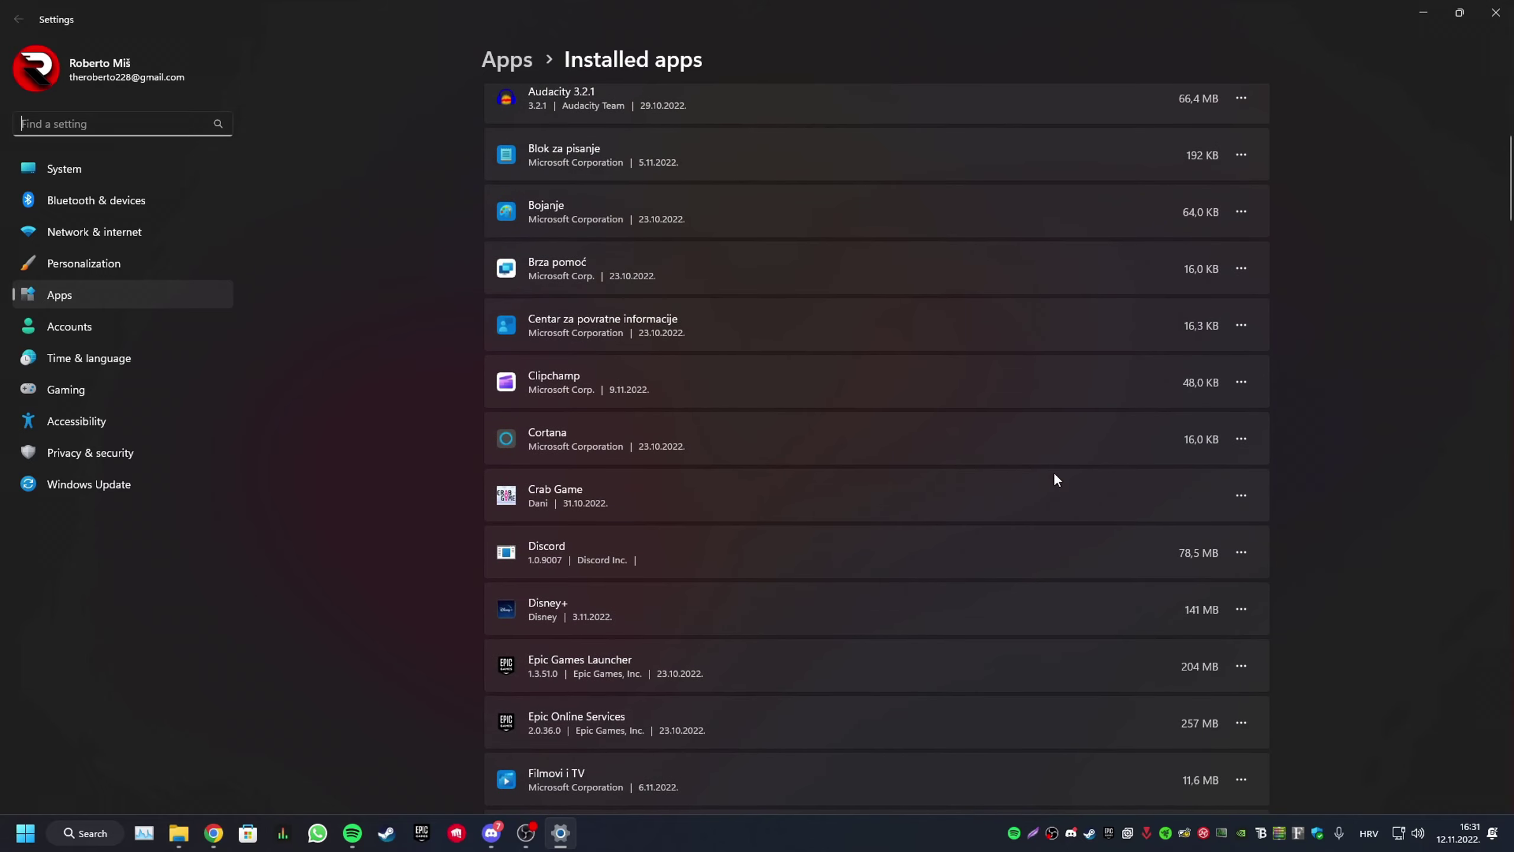
left_click(1240, 438)
left_click(1055, 452)
scroll(780, 476, "down", 2)
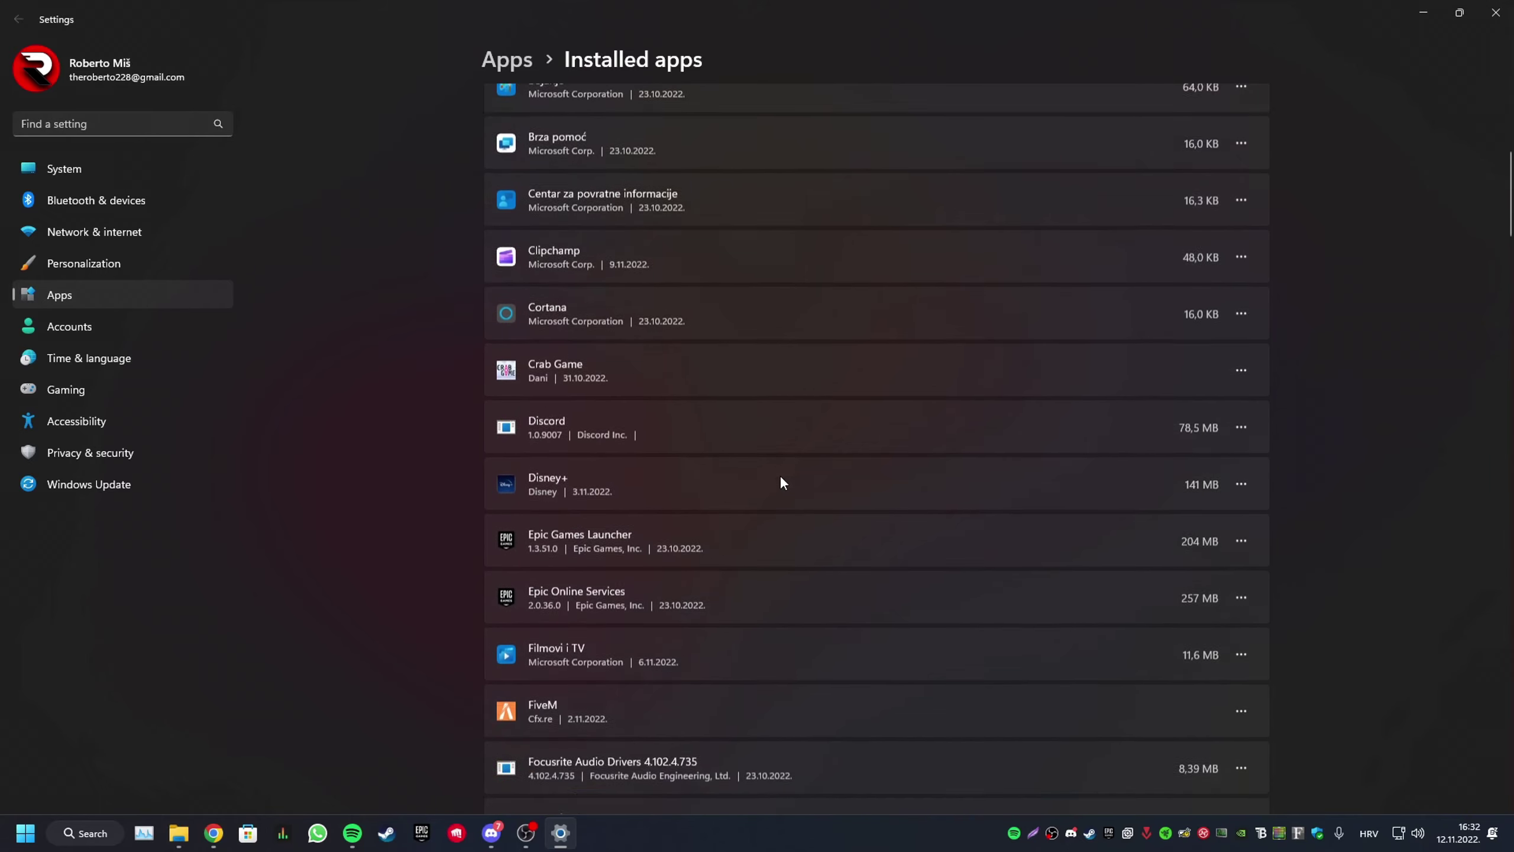
scroll(781, 478, "down", 8)
scroll(731, 441, "up", 5)
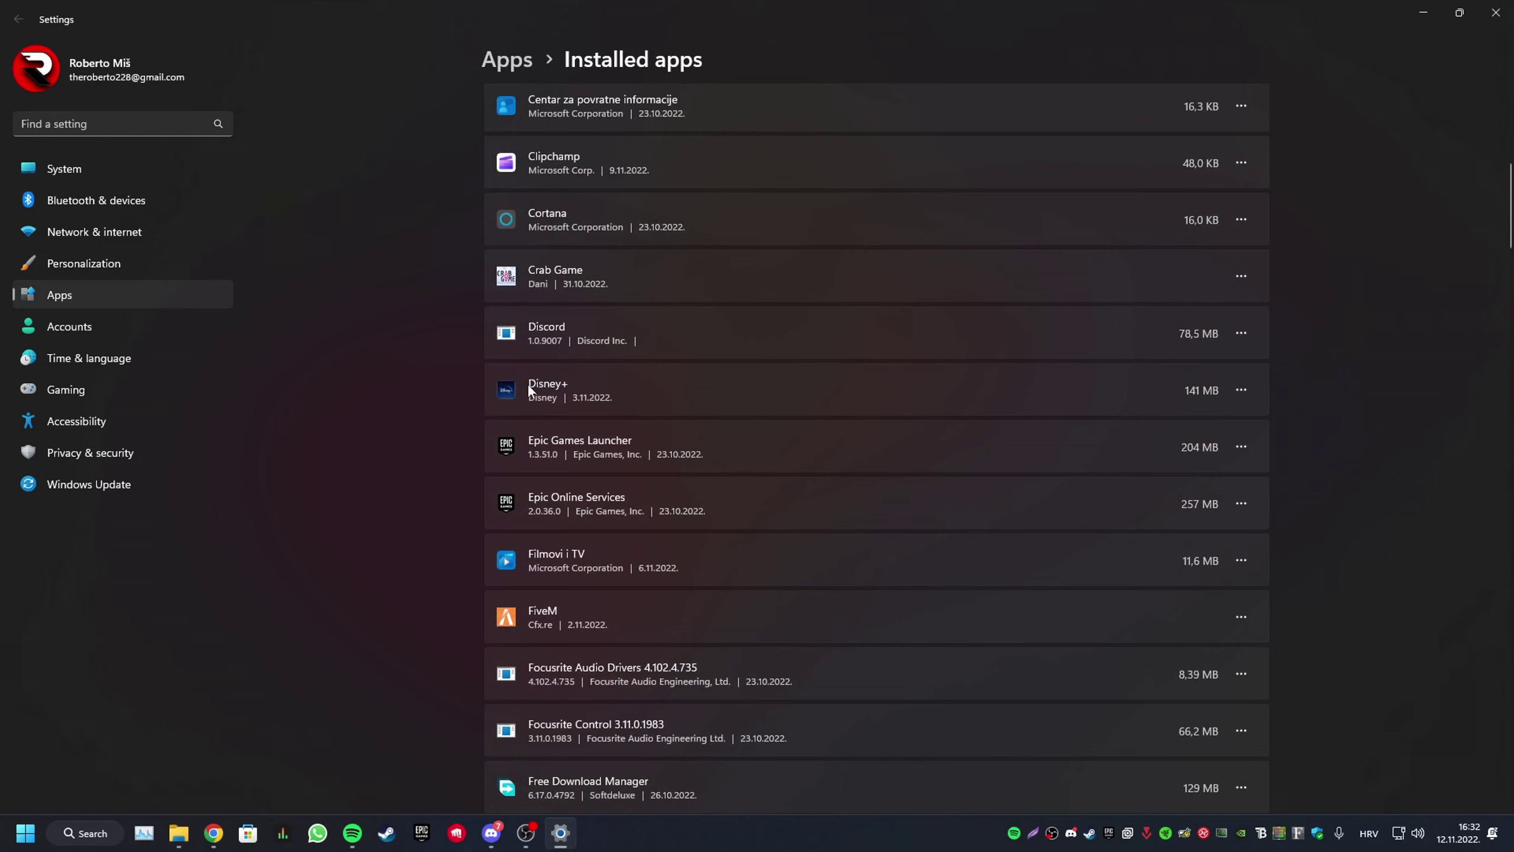
left_click(1240, 389)
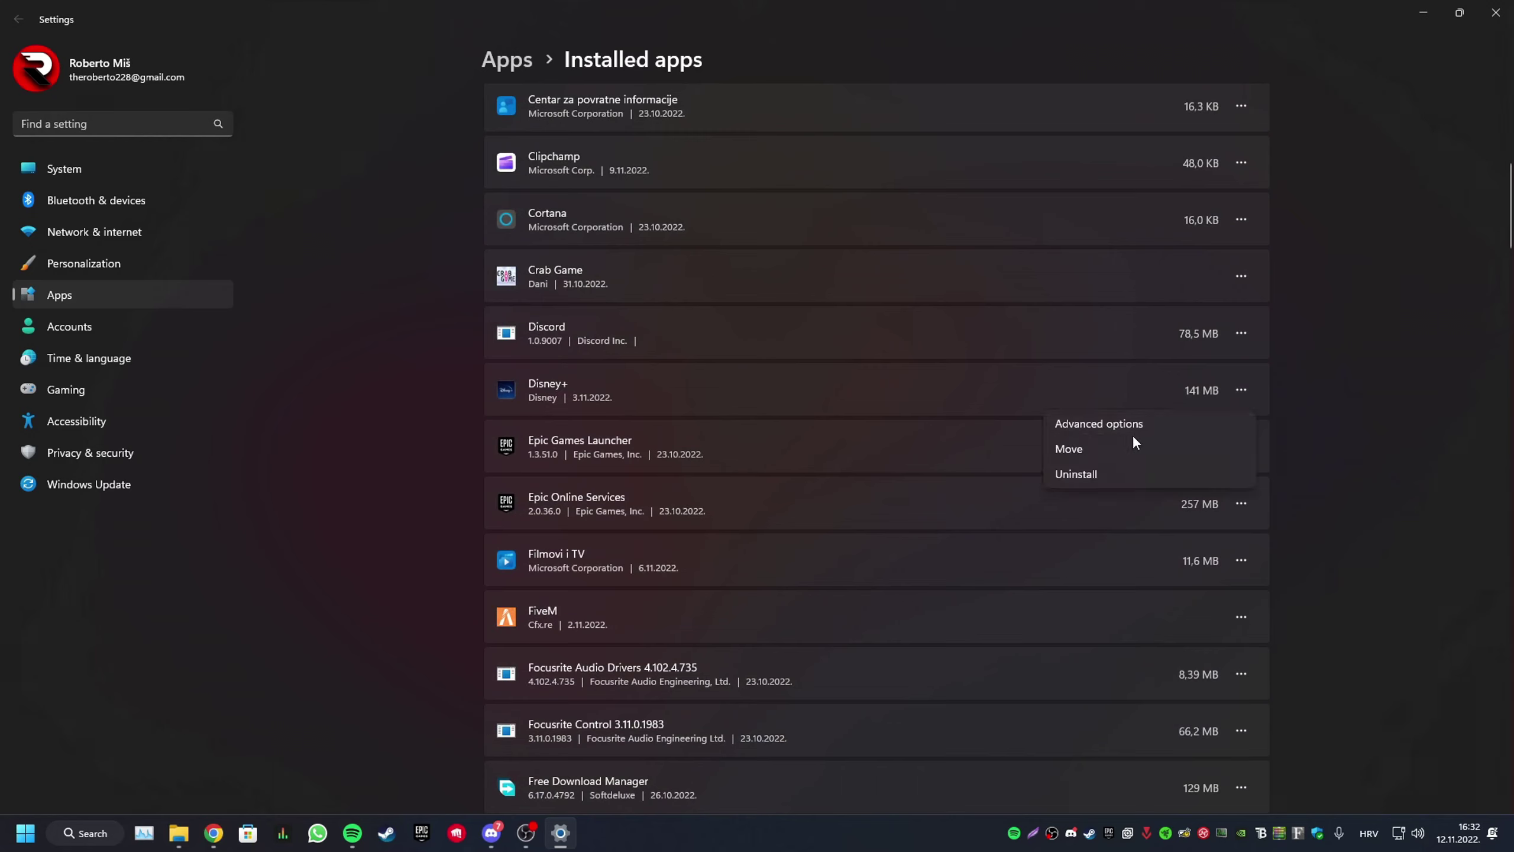
left_click(1109, 471)
left_click(1191, 483)
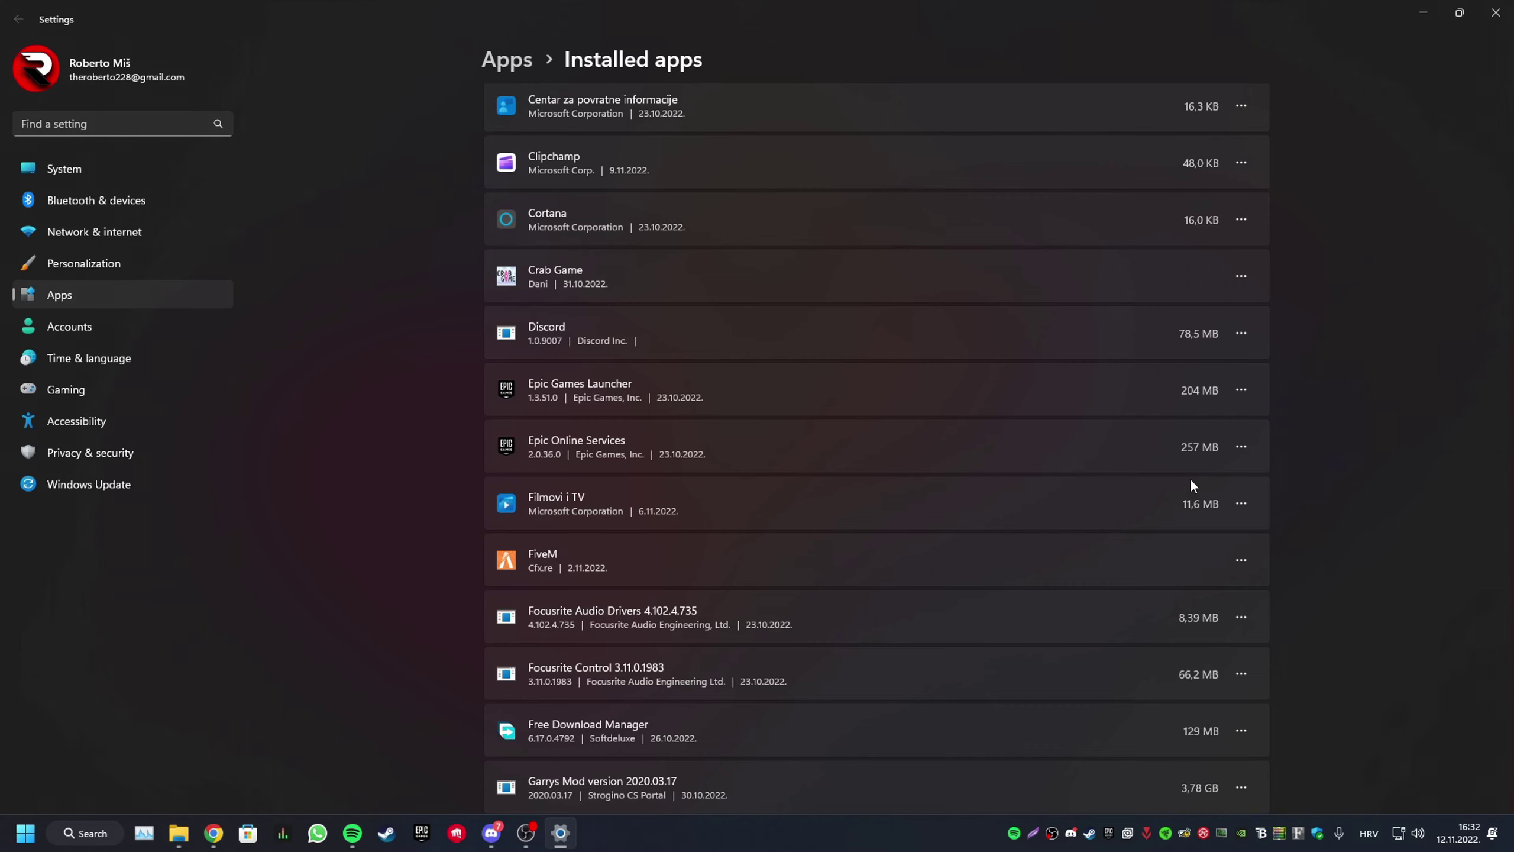
Look through the rest of the installed apps list for unneeded programs and close Settings.
scroll(1040, 488, "down", 7)
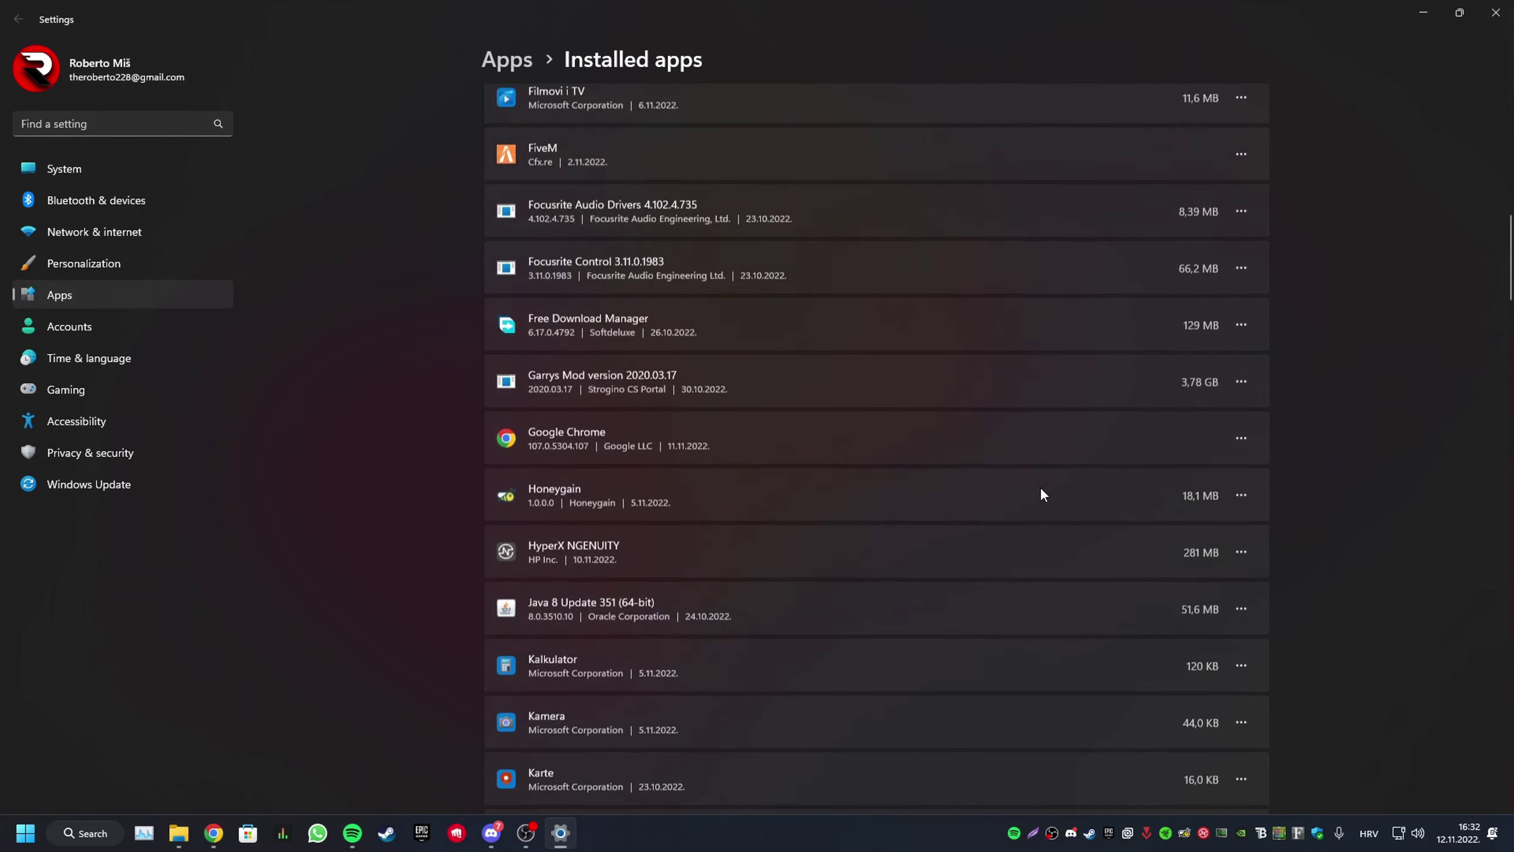
scroll(1042, 491, "down", 10)
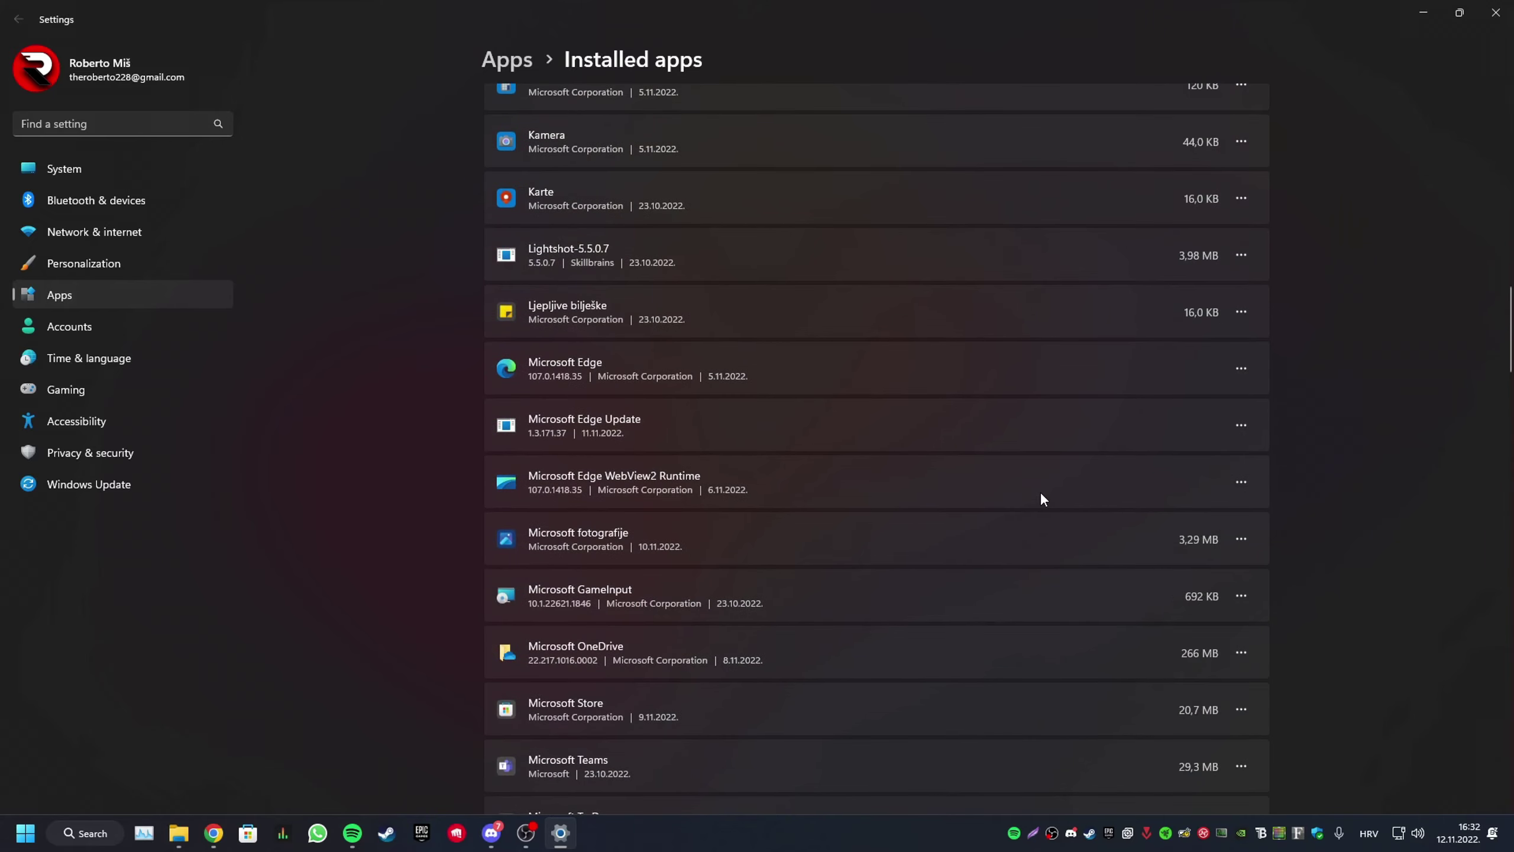
scroll(1042, 494, "down", 20)
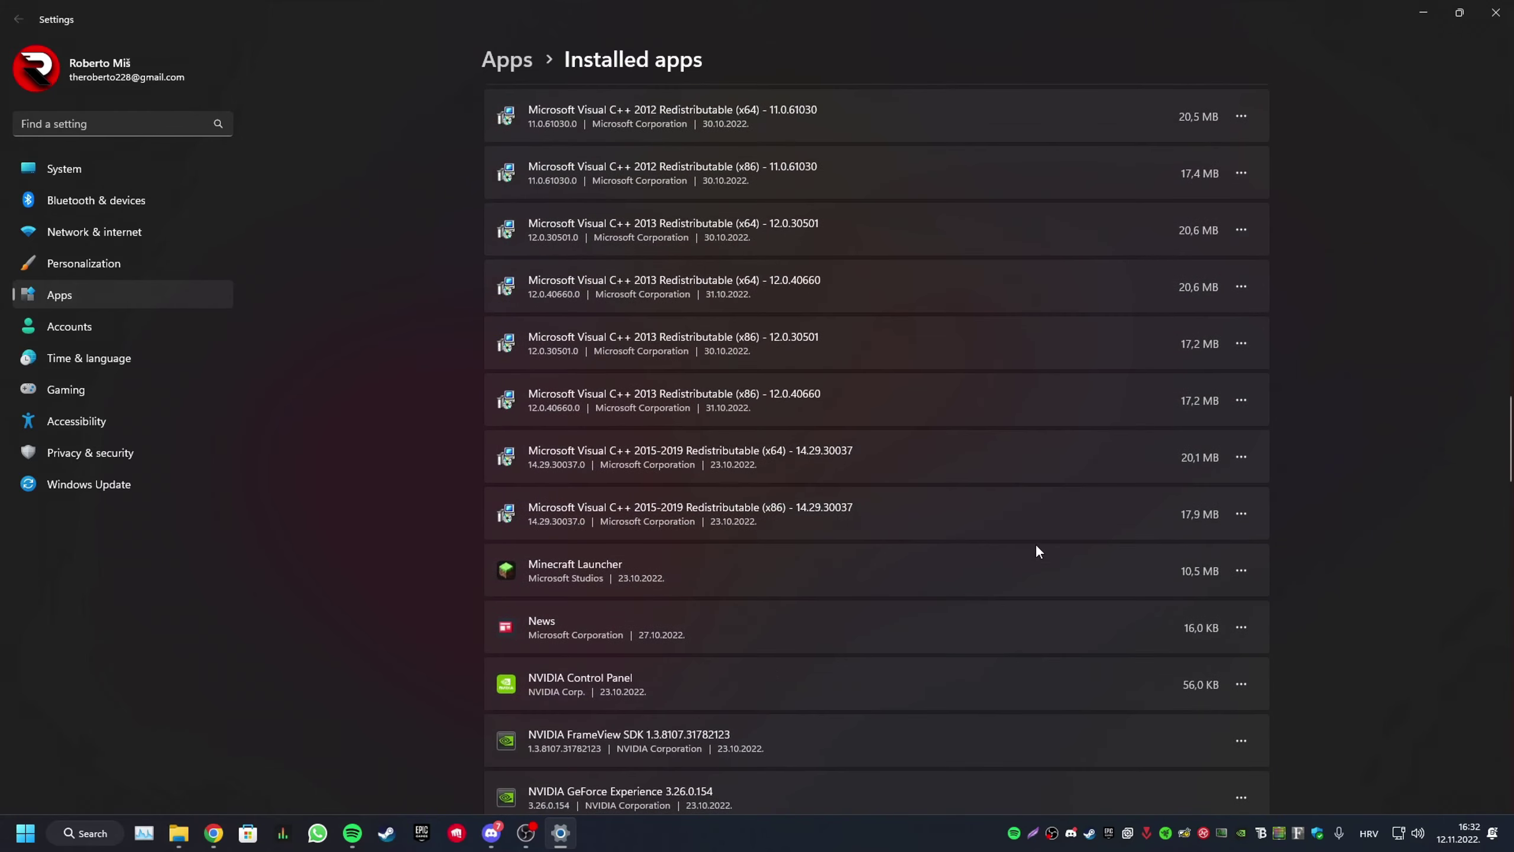
scroll(1037, 551, "down", 13)
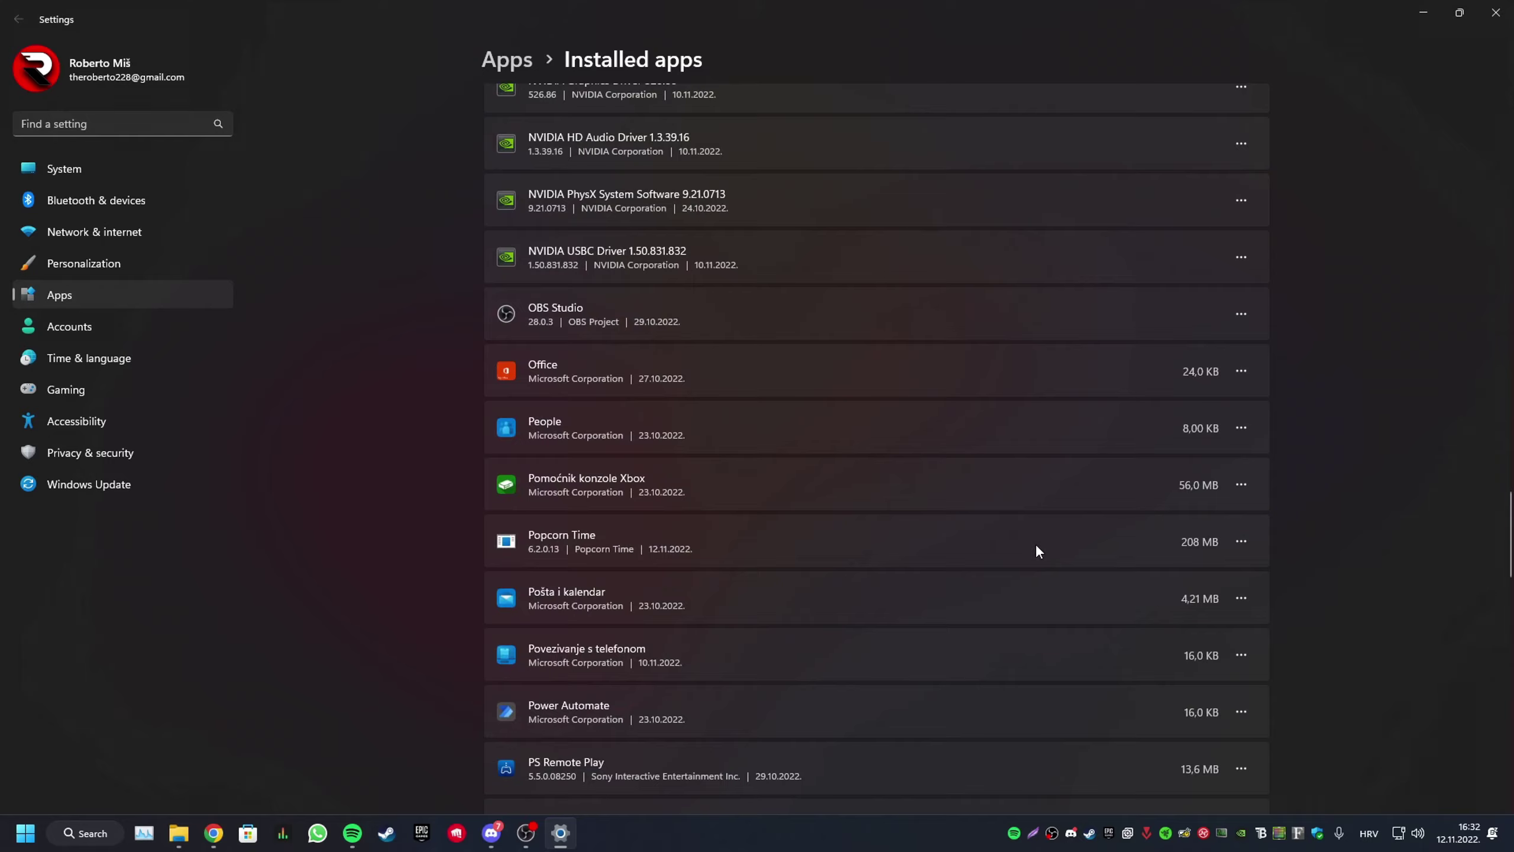
scroll(1036, 547, "down", 8)
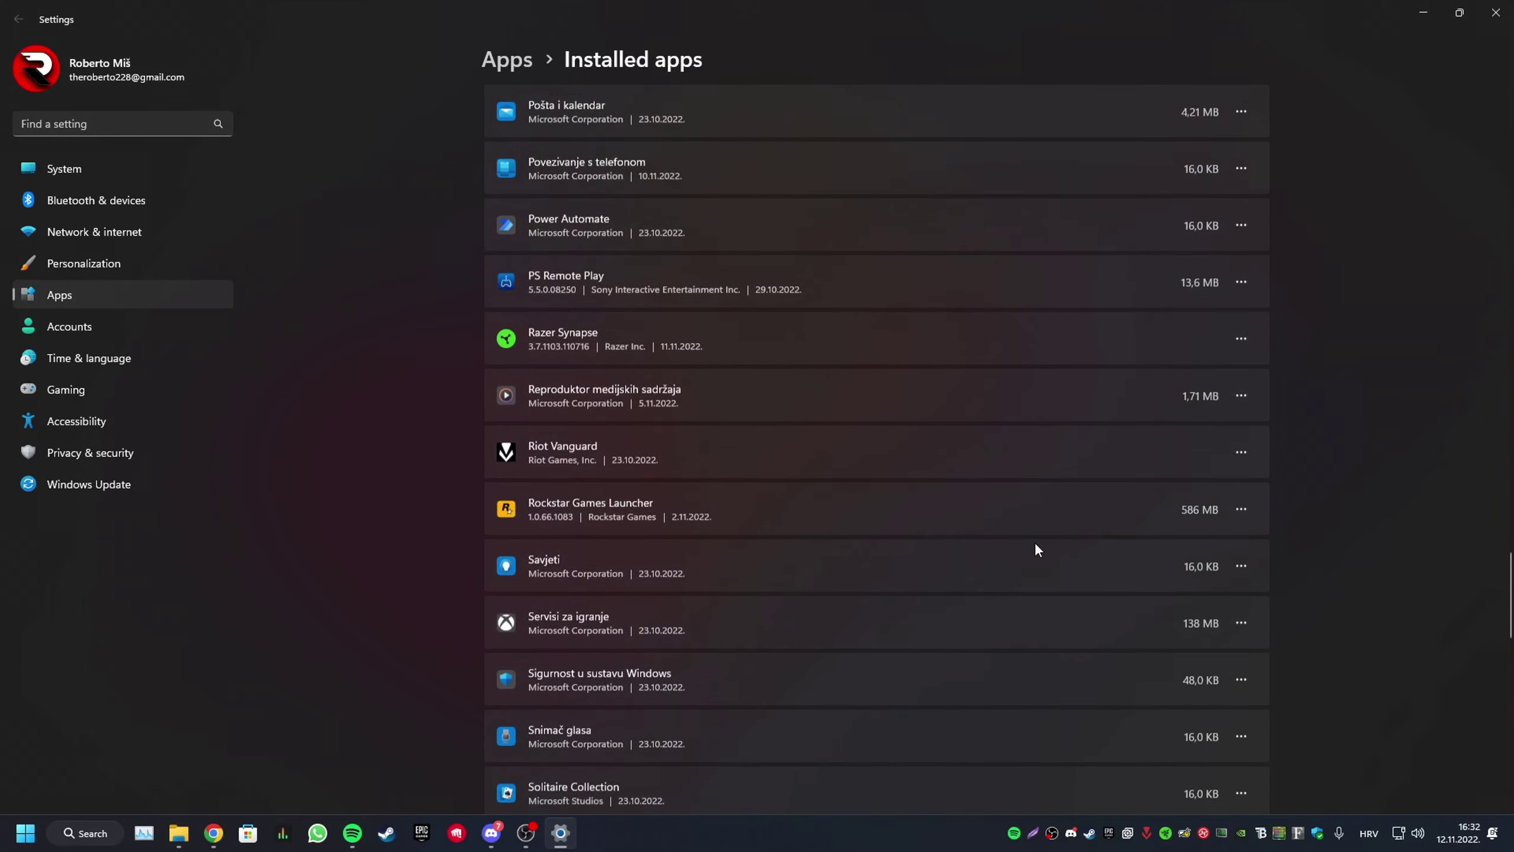
scroll(1037, 550, "down", 18)
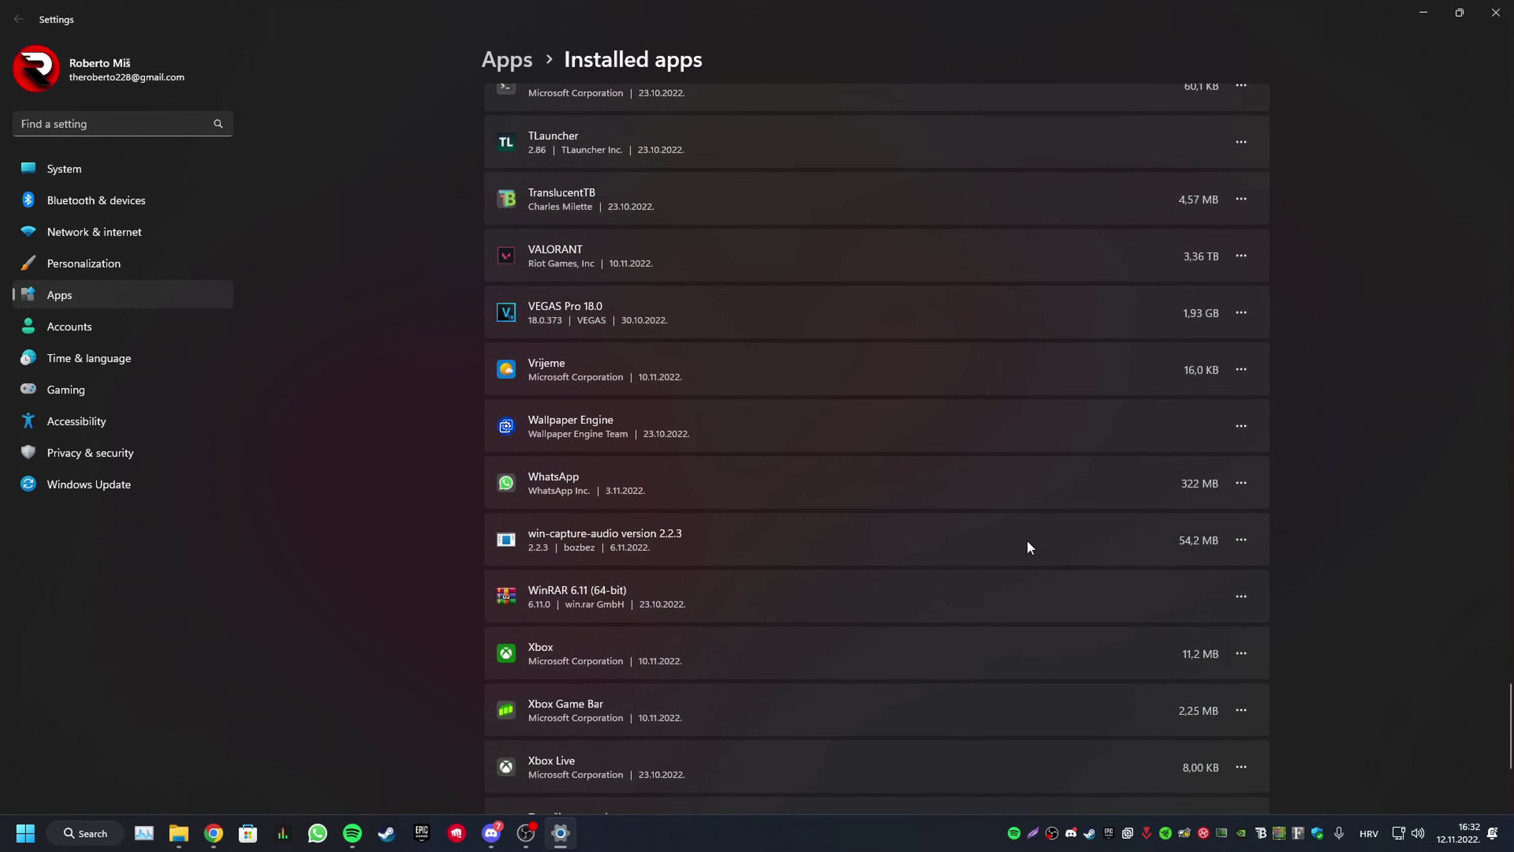
scroll(1025, 544, "down", 5)
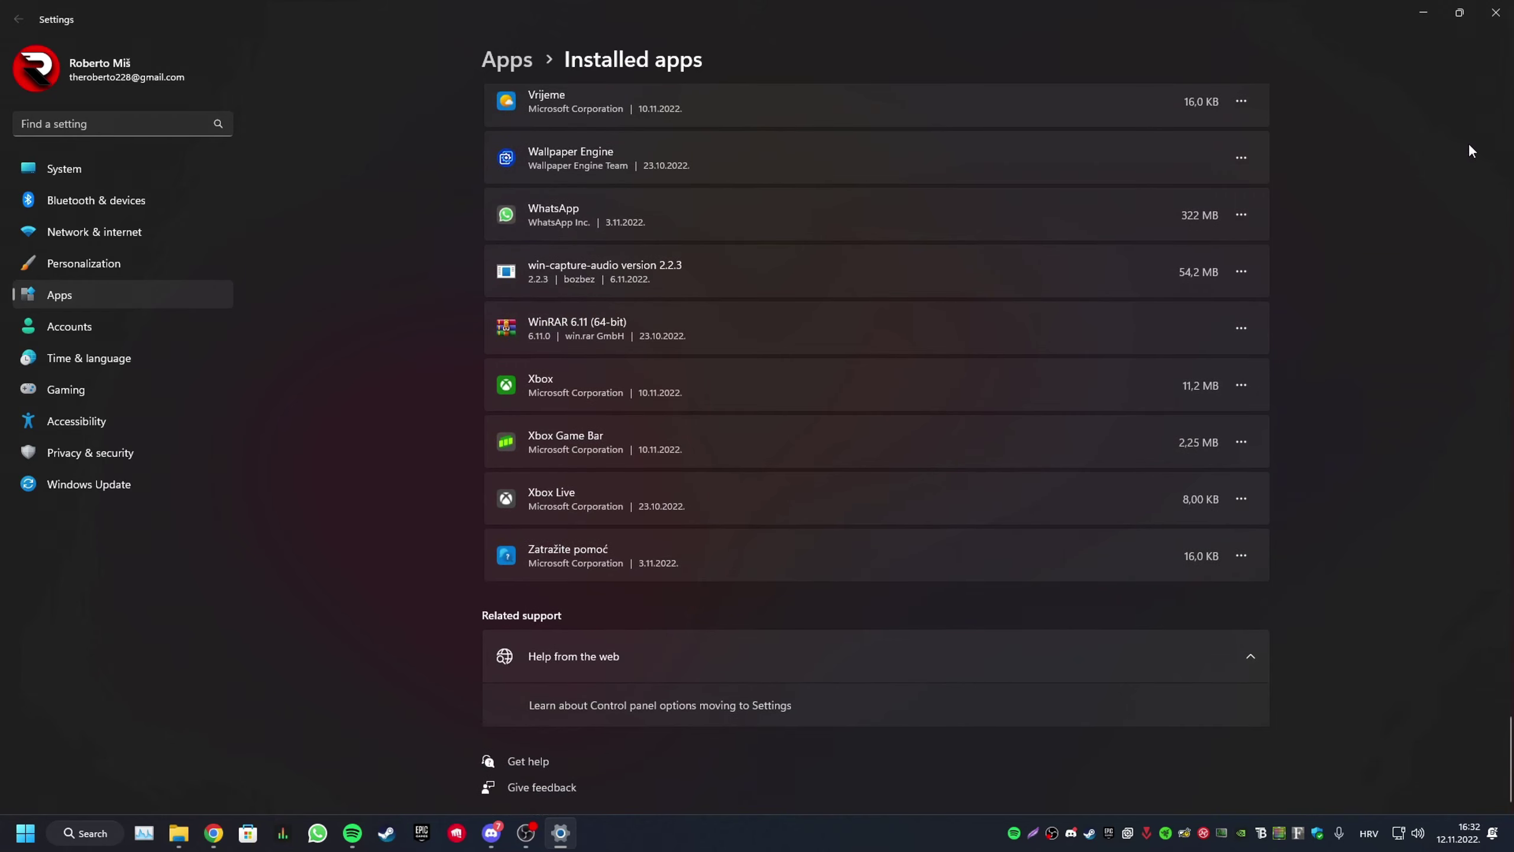
left_click(1495, 13)
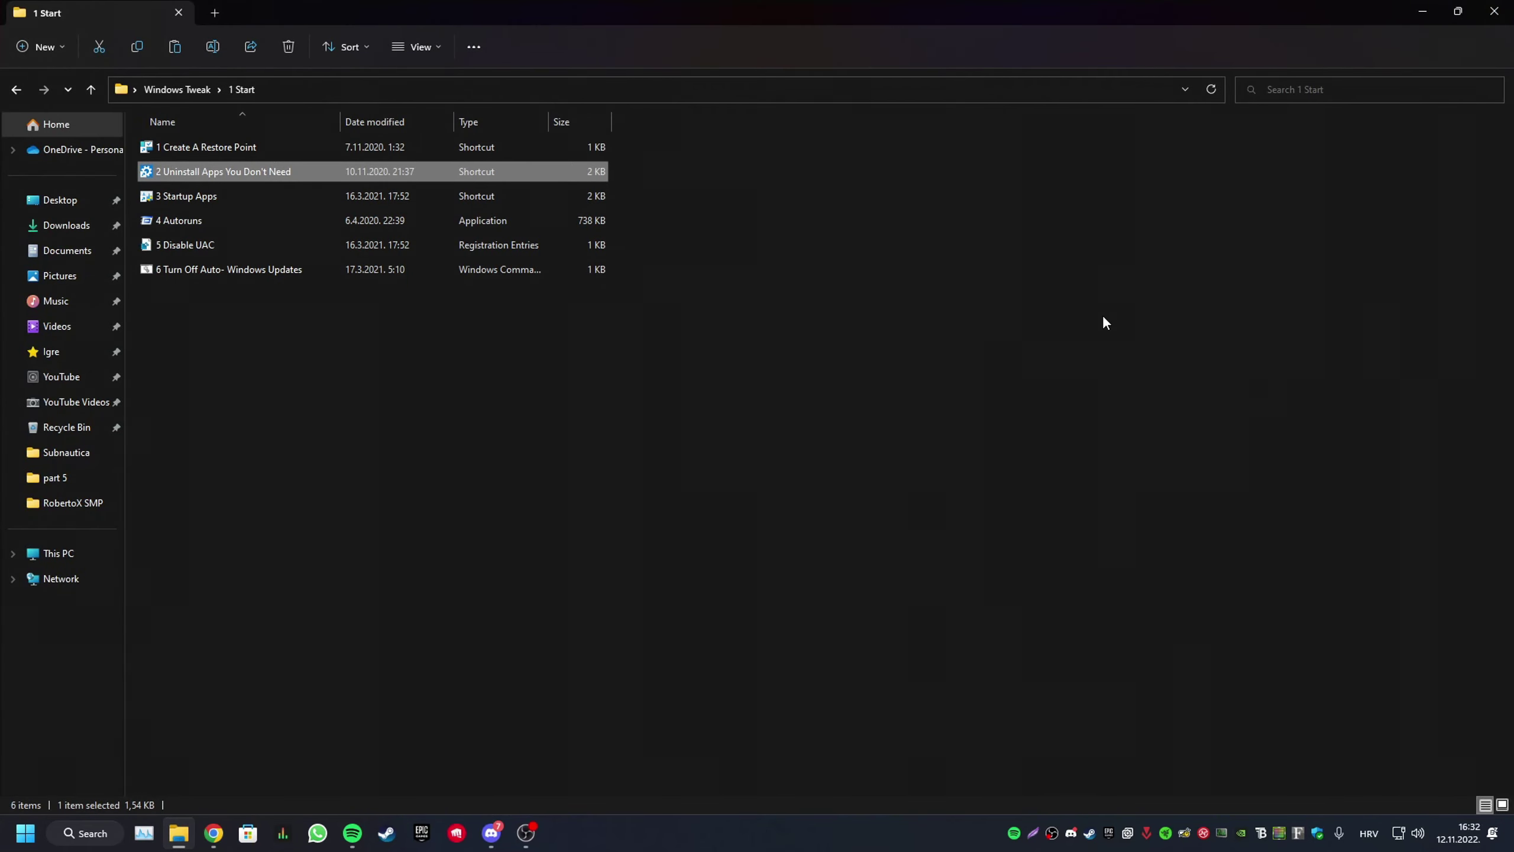
Open the startup apps list through the 3 Startup Apps shortcut, maximize Task Manager and select Xbox App Services.
left_click(235, 200)
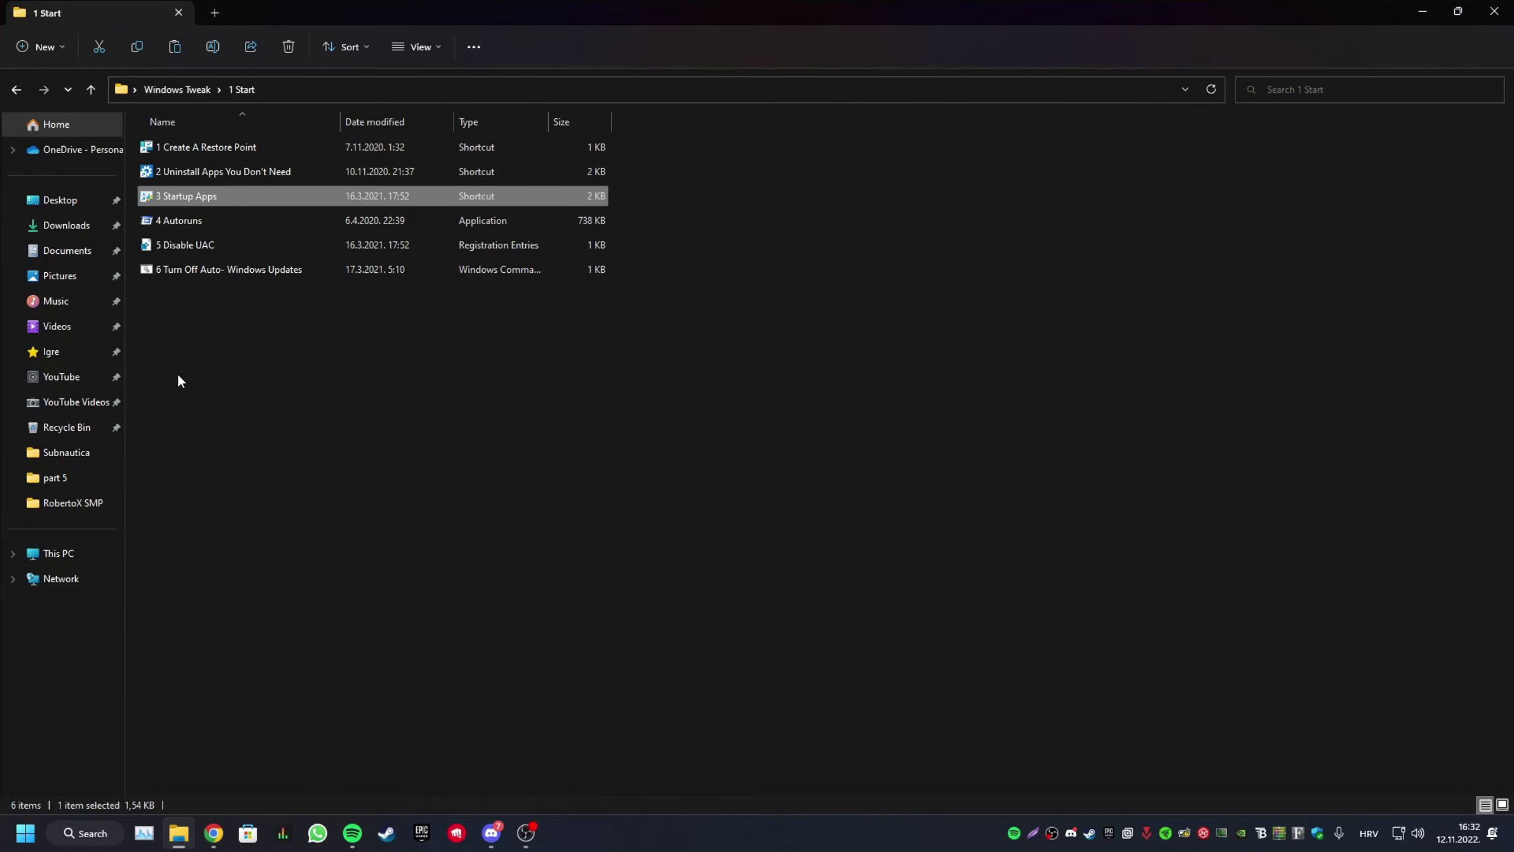
double_click(192, 200)
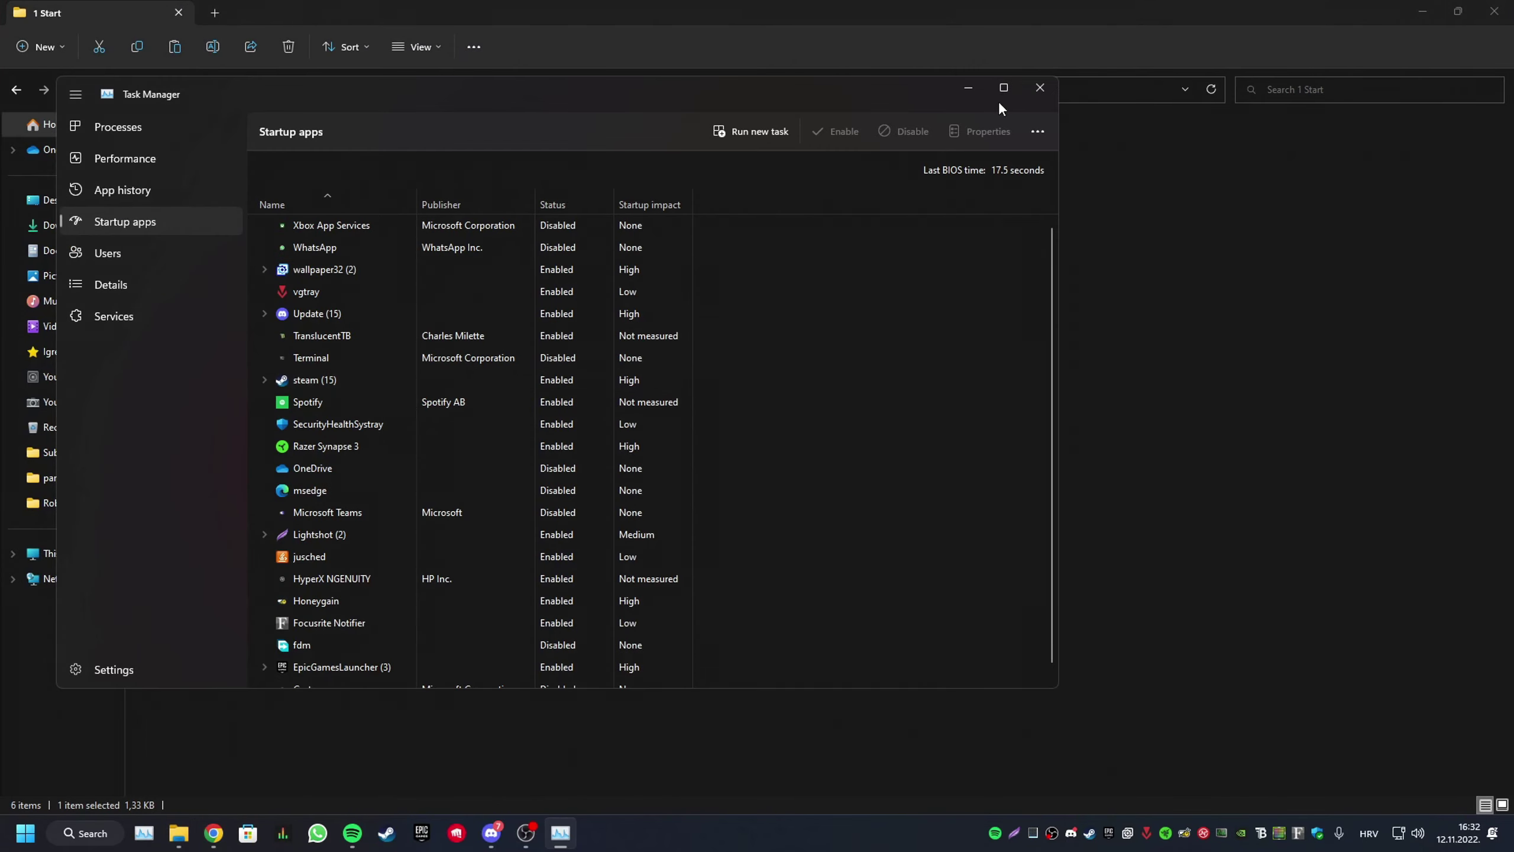
left_click(1000, 98)
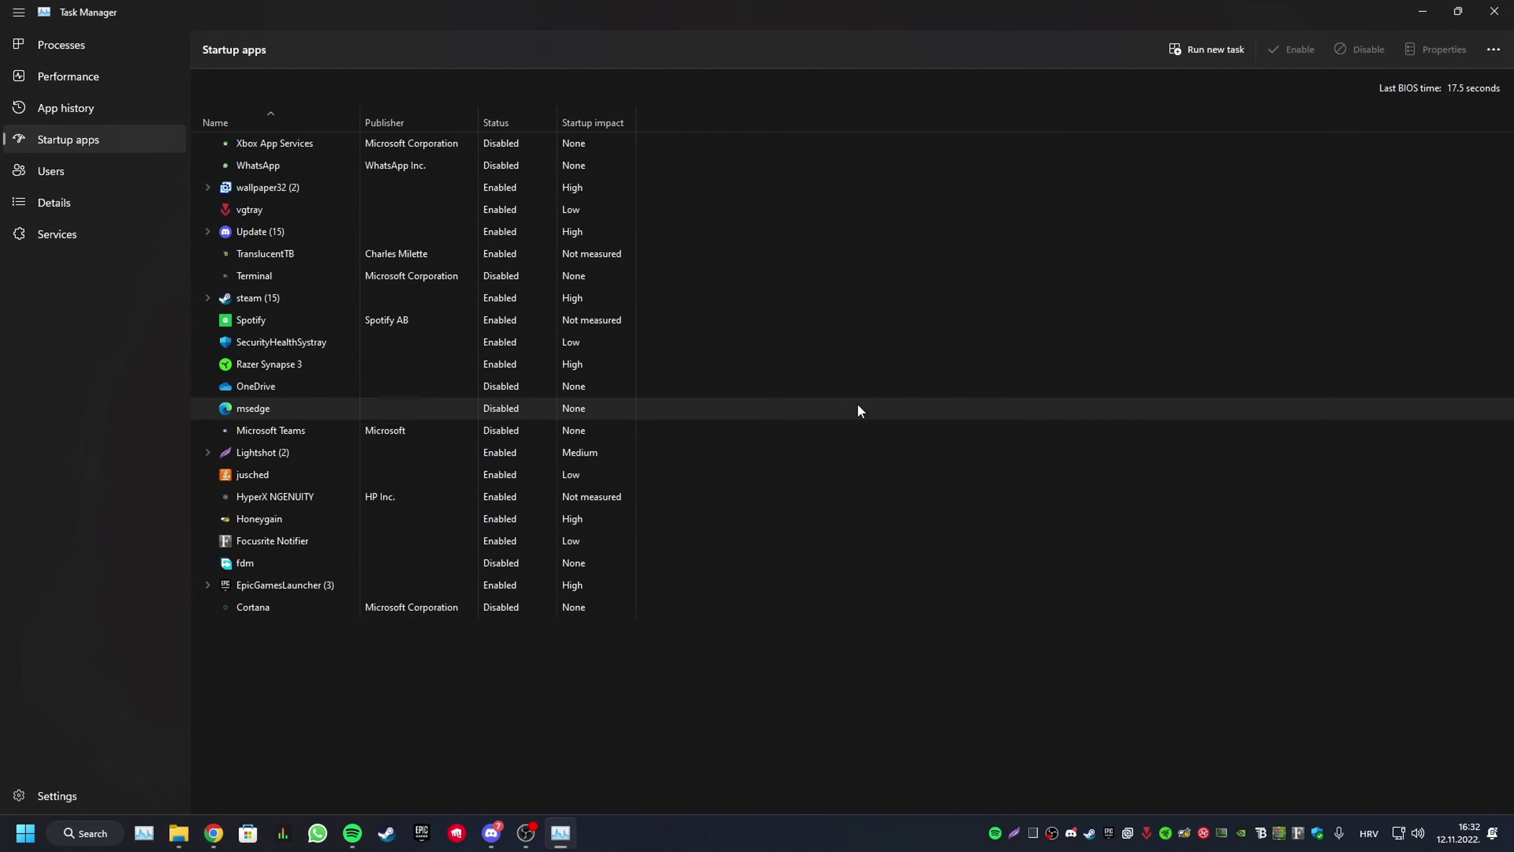
left_click(293, 143)
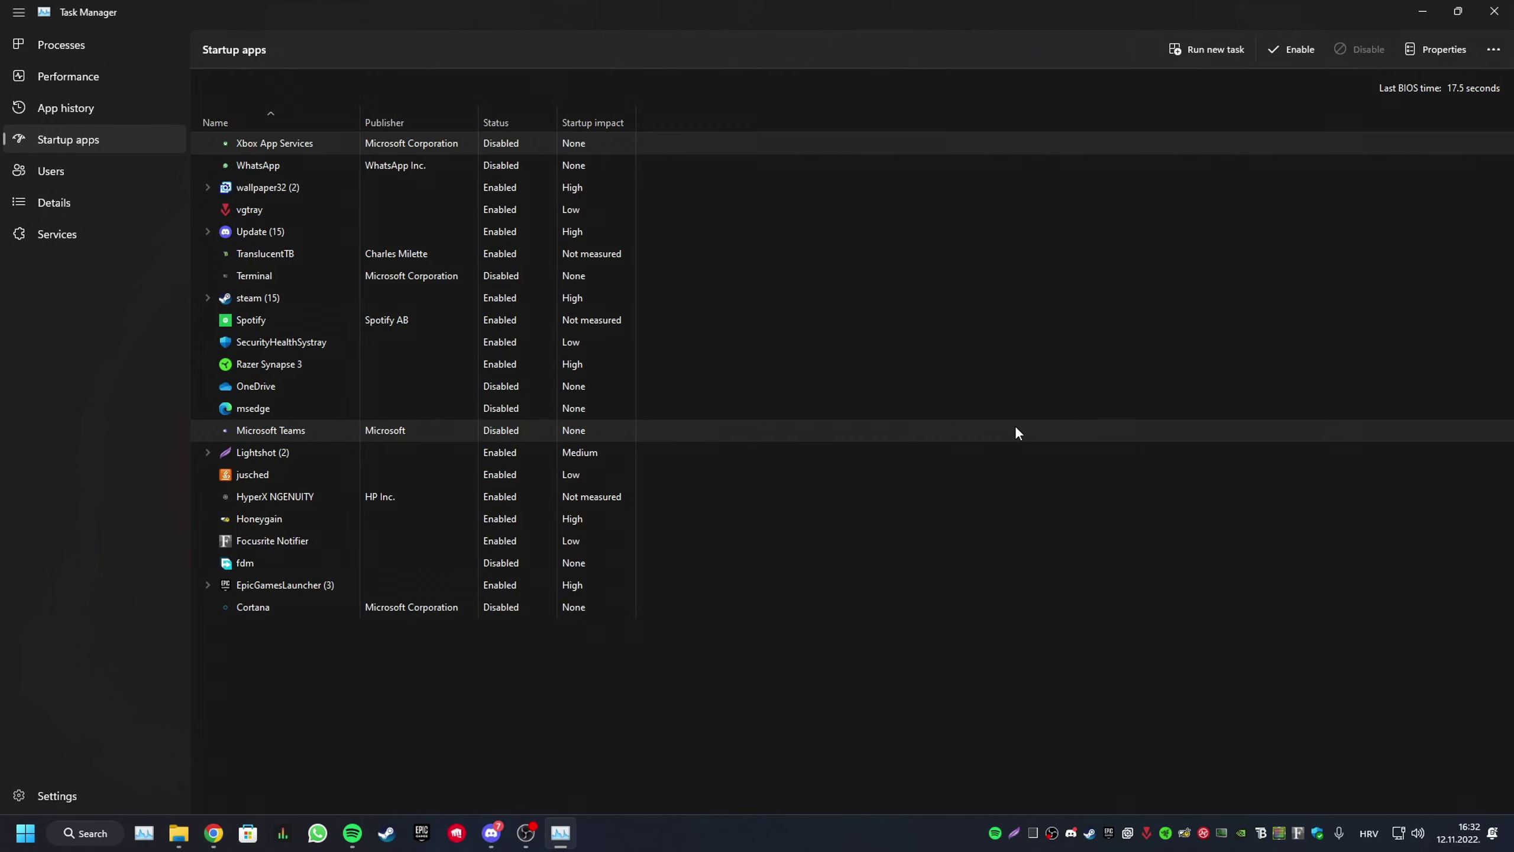
Disable Steam in the startup apps and enable it again before closing Task Manager.
right_click(501, 300)
left_click(733, 417)
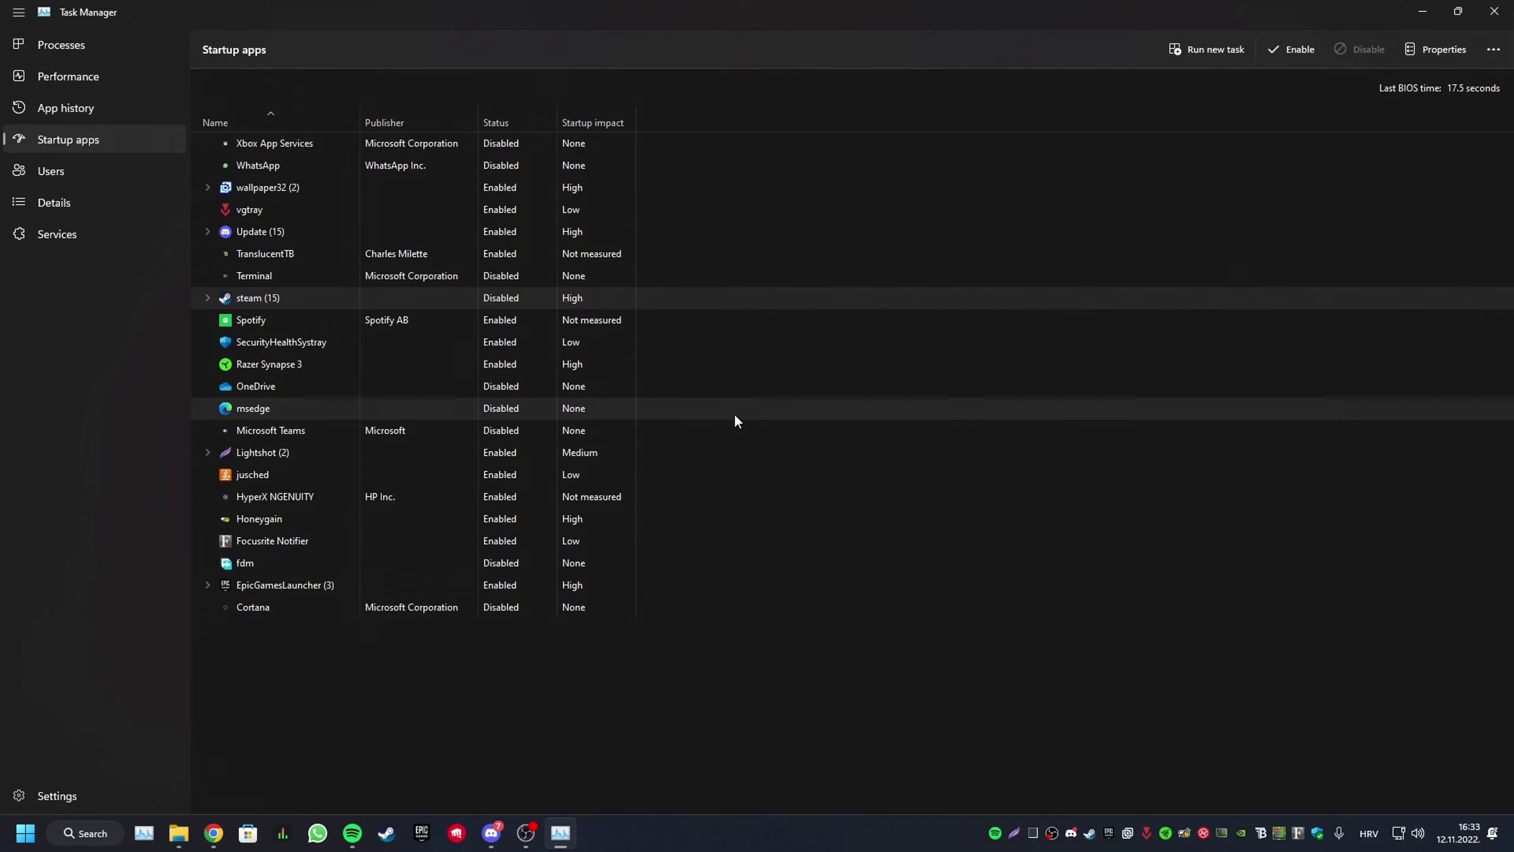
left_click(758, 607)
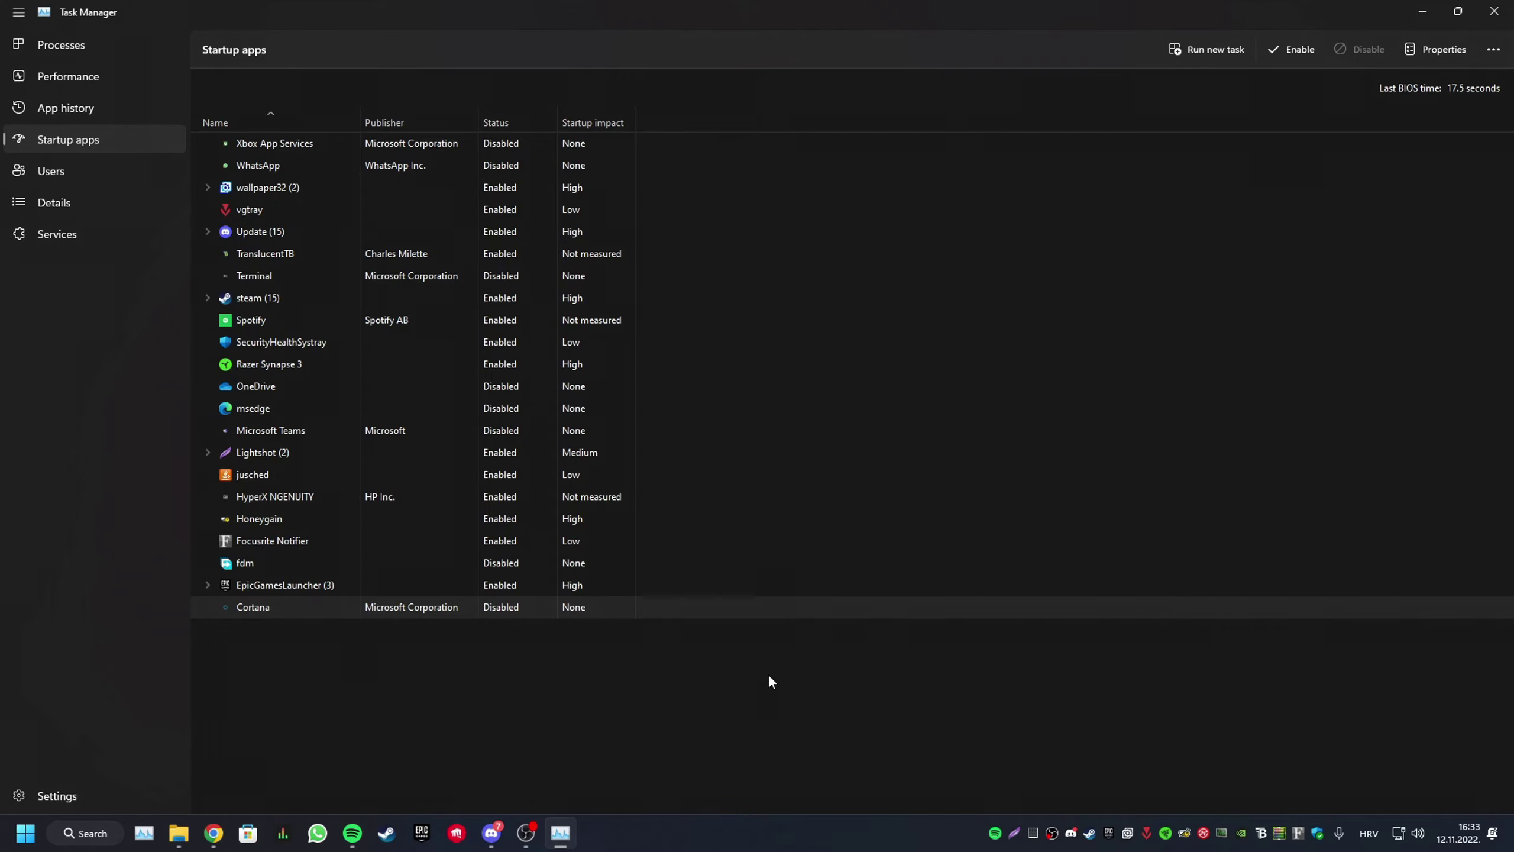
key("alt+F4")
Launch 4 Autoruns from the 1 Start folder, maximize it and examine all autorun entries for unneeded items.
double_click(286, 220)
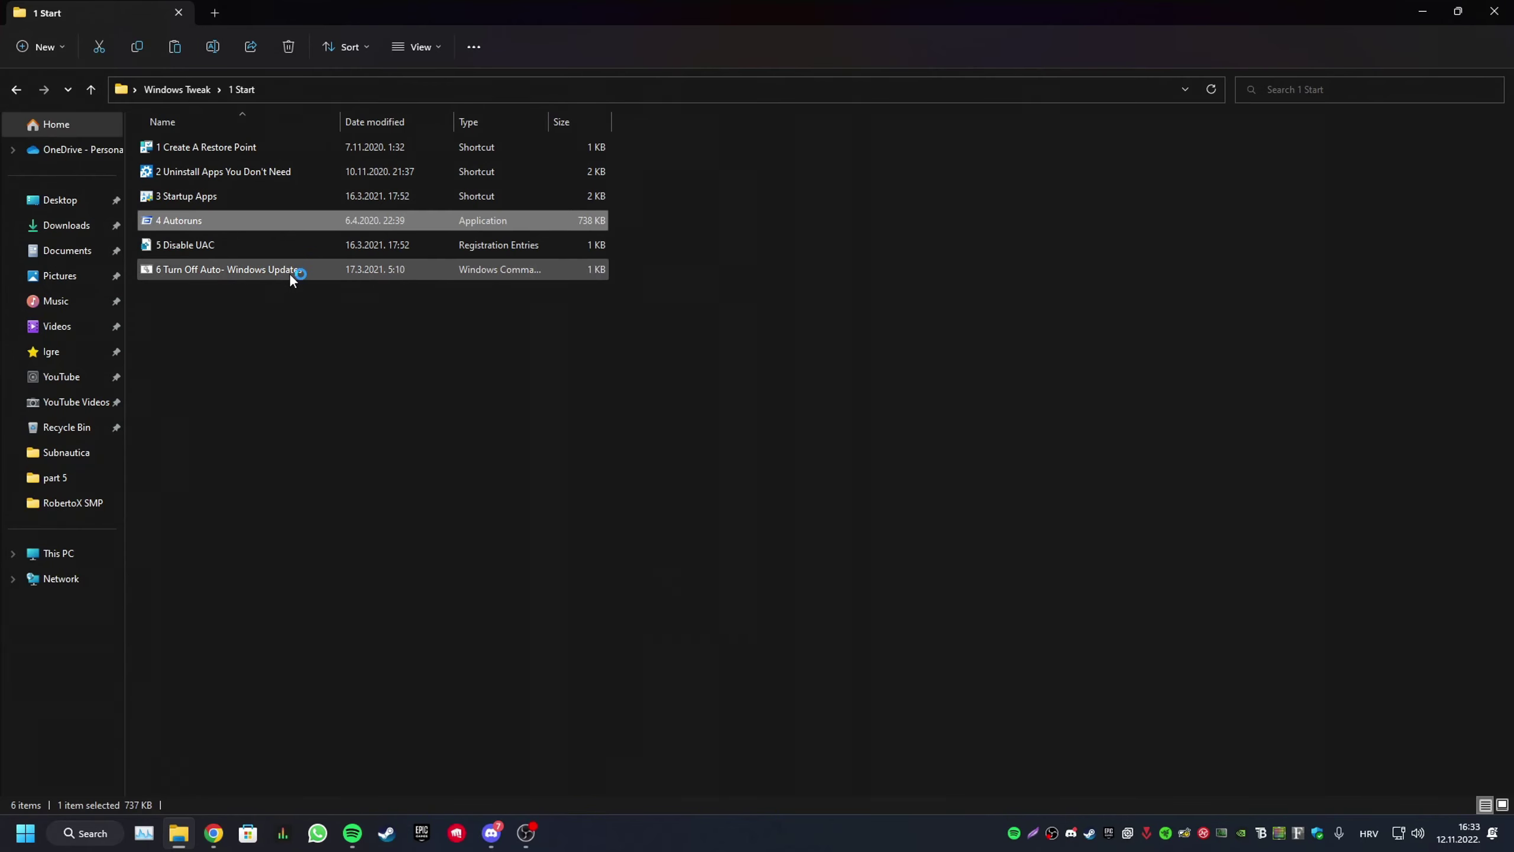
double_click(761, 57)
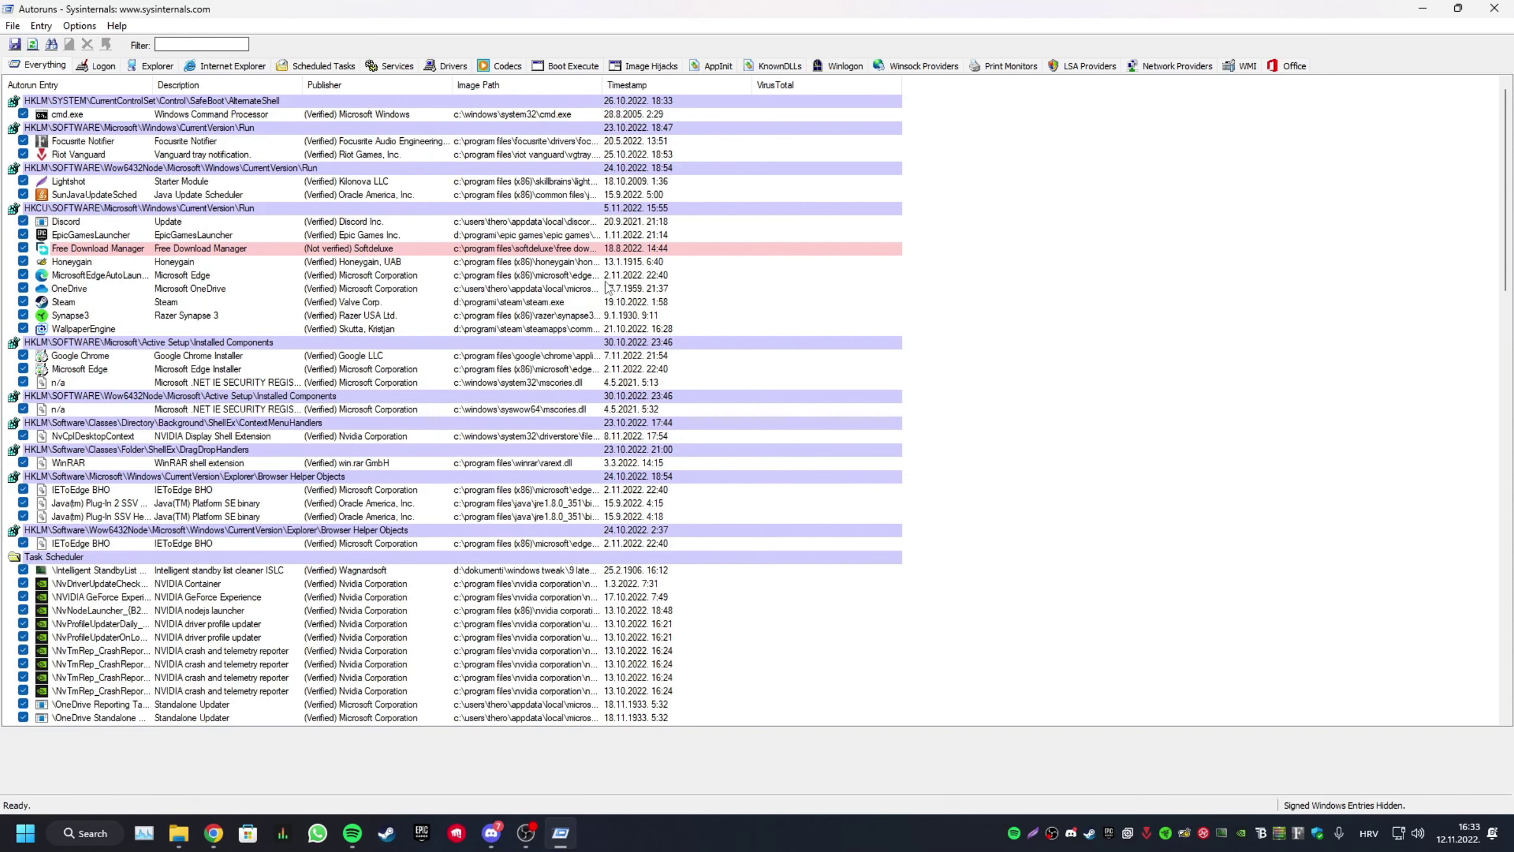
scroll(418, 295, "down", 4)
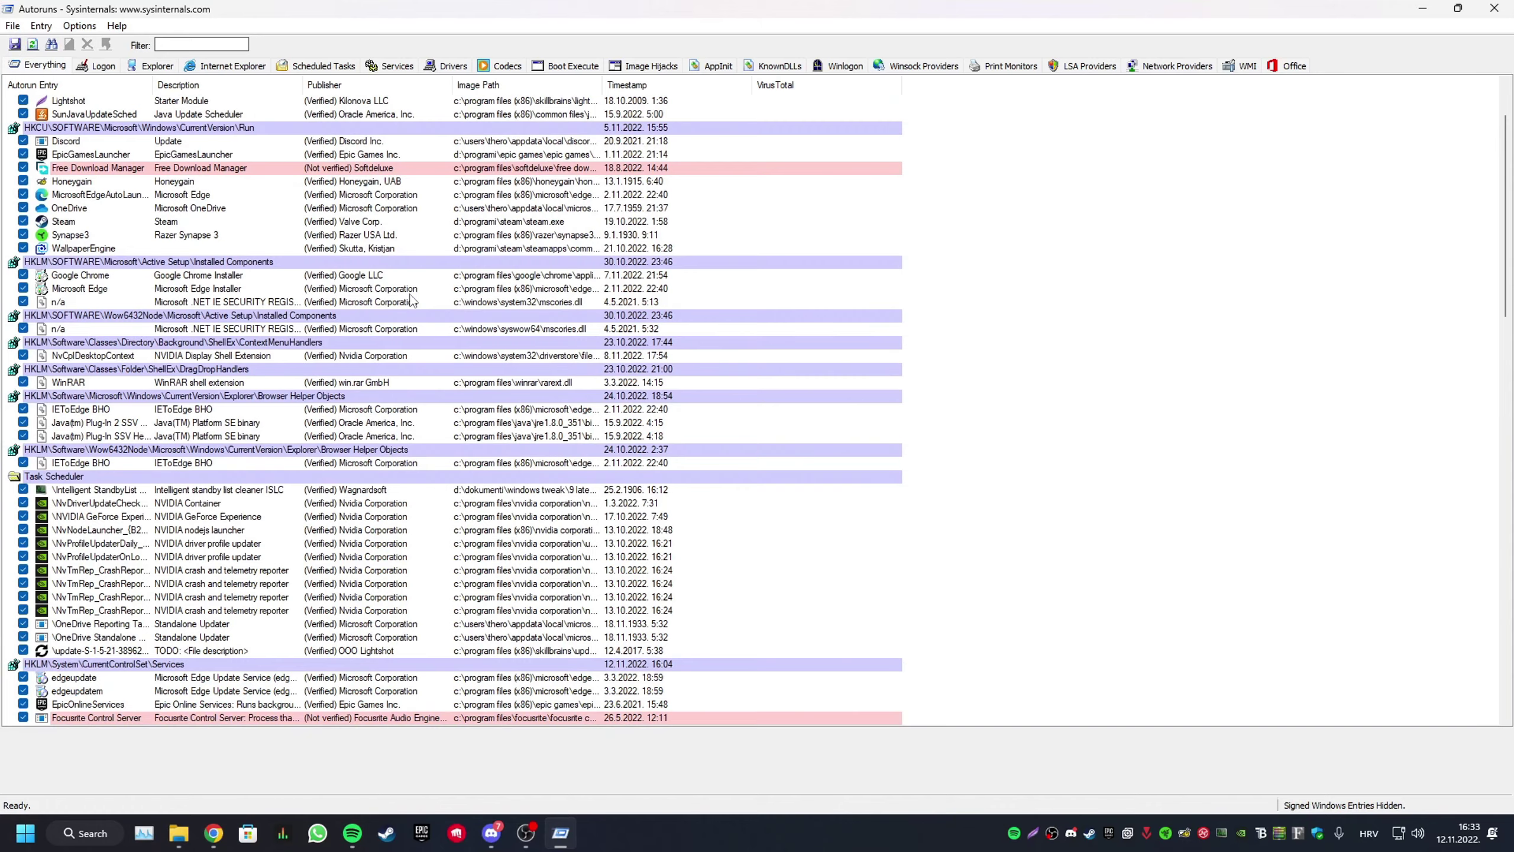
scroll(411, 300, "down", 2)
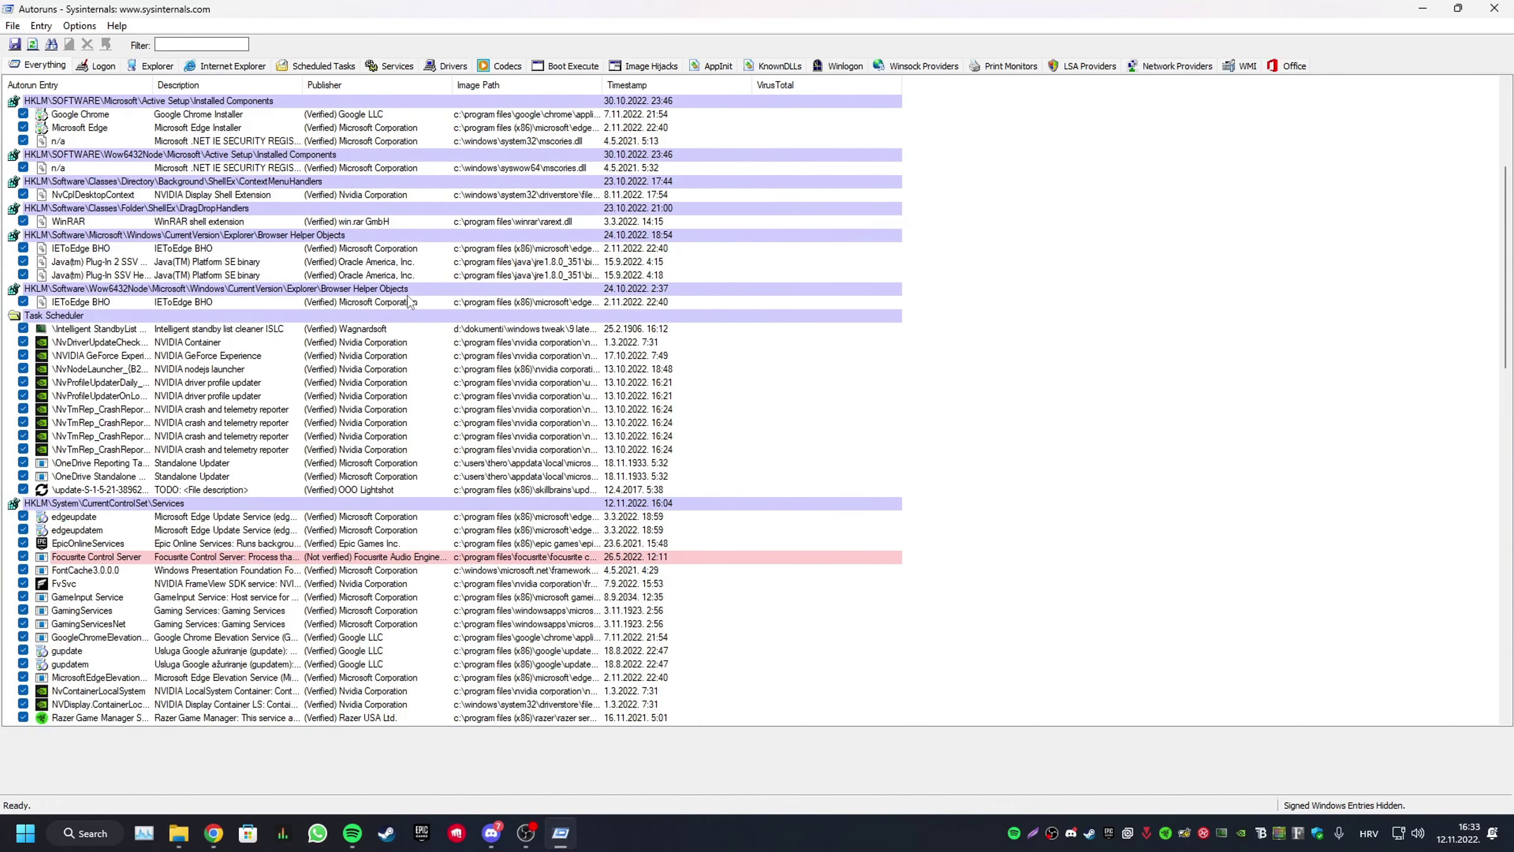
scroll(226, 343, "down", 10)
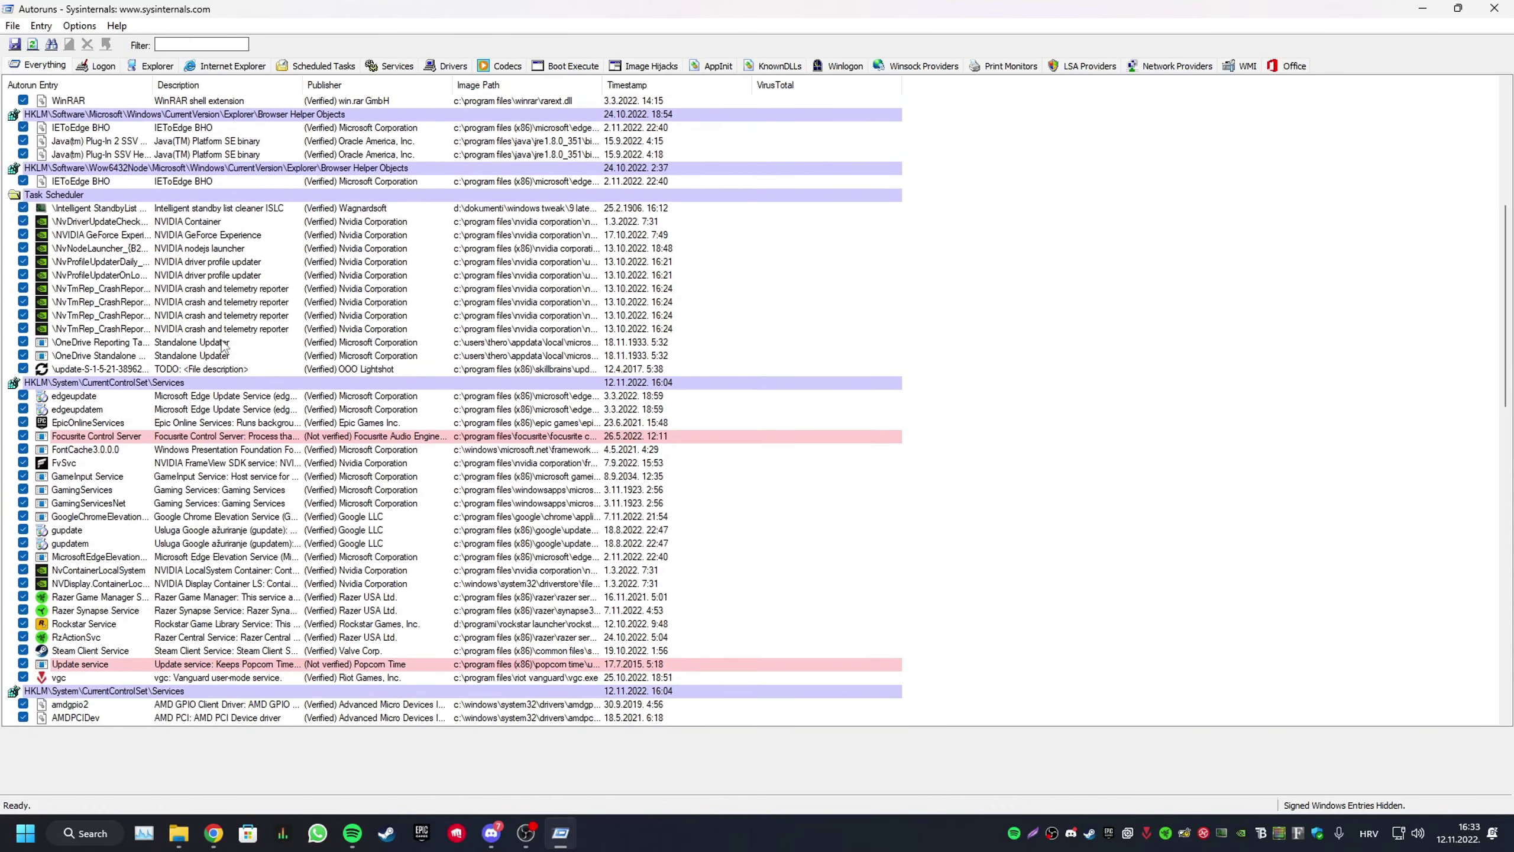
scroll(149, 537, "down", 2)
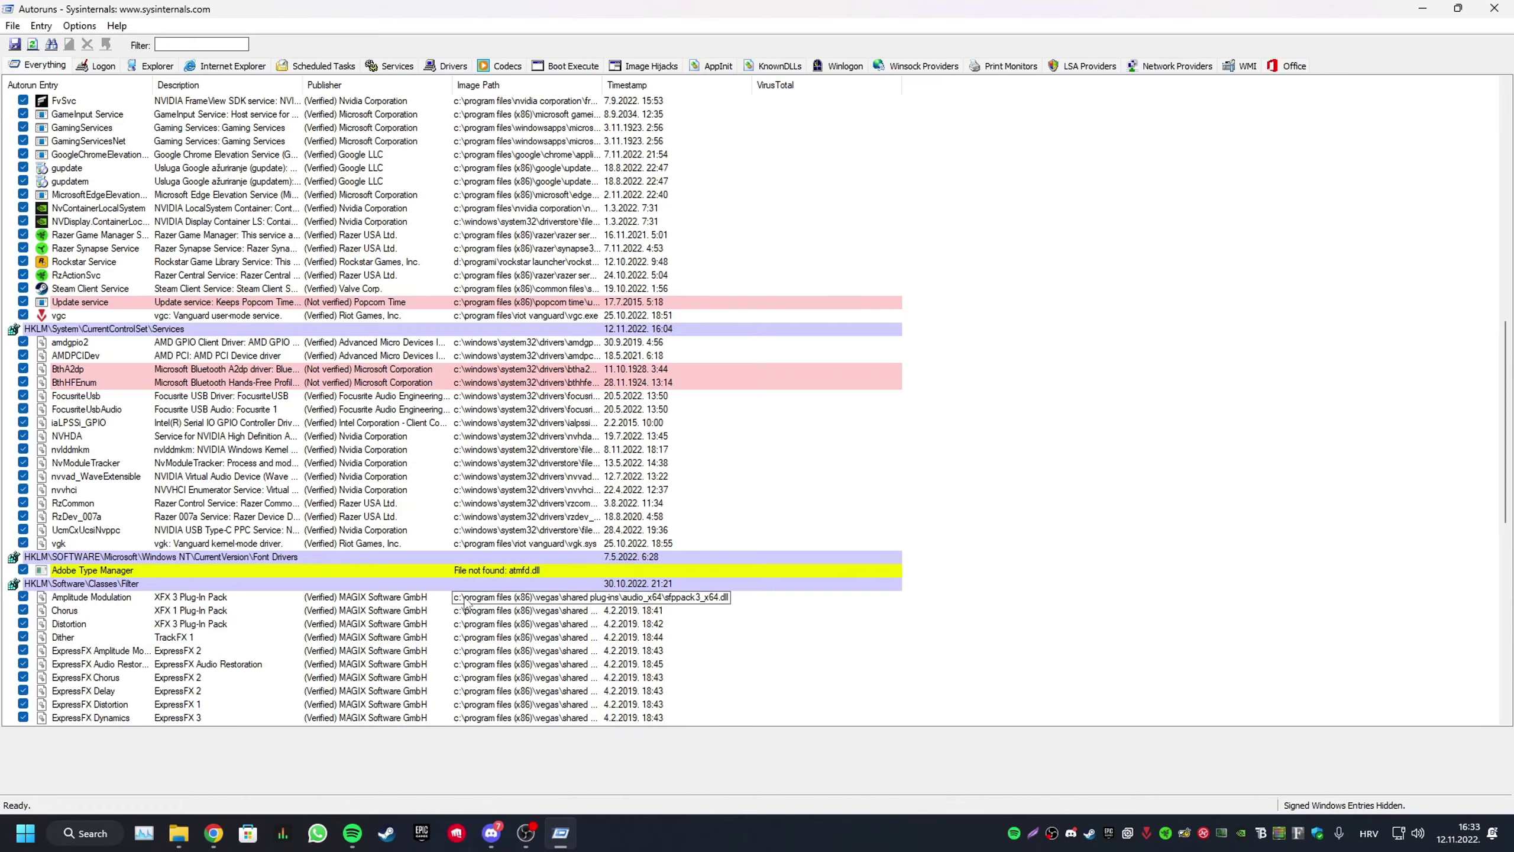
scroll(464, 604, "down", 14)
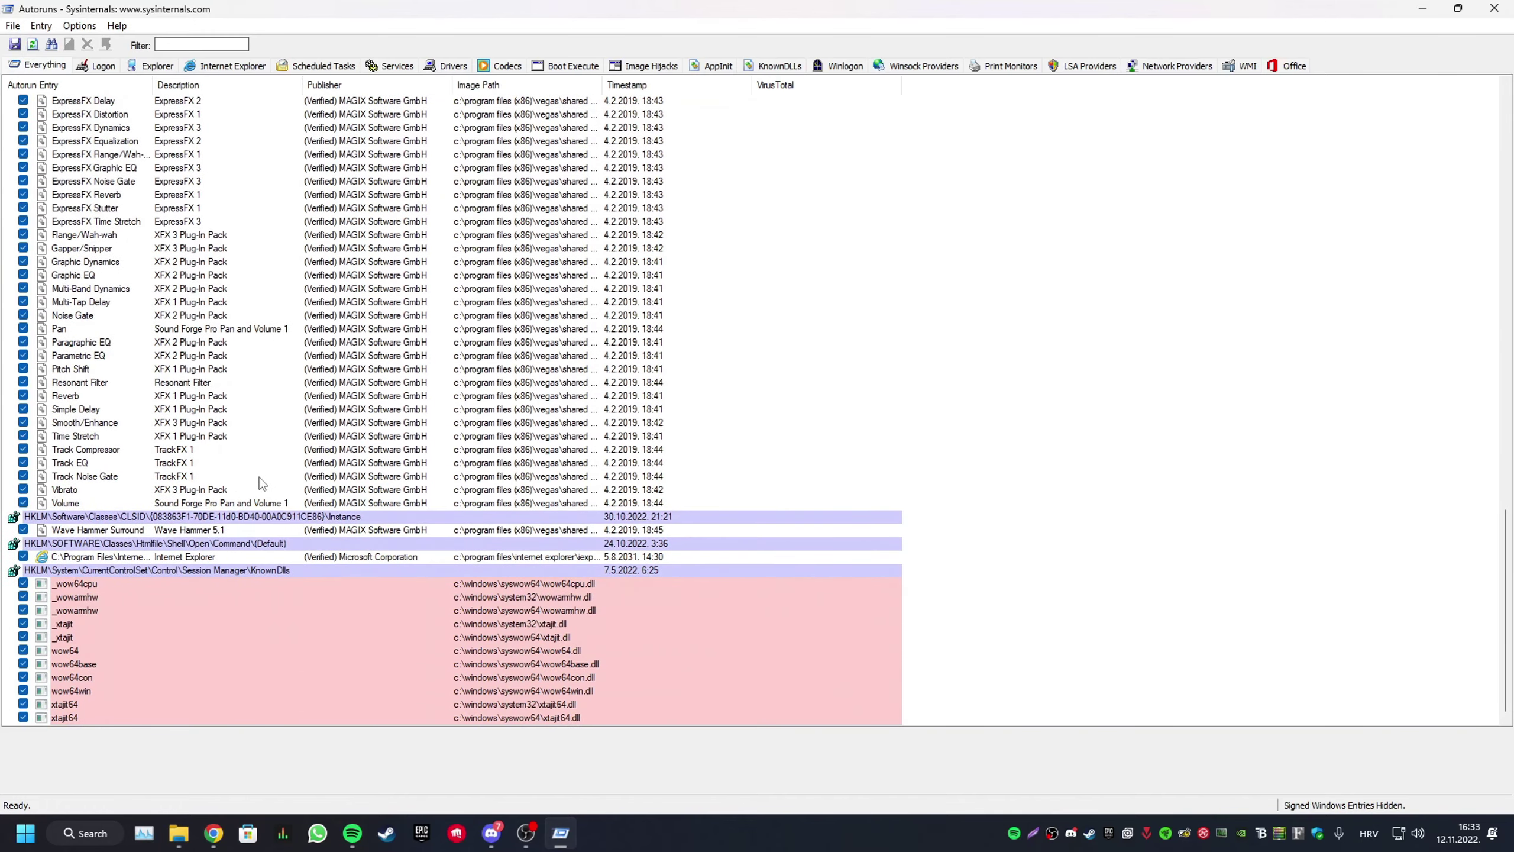
scroll(290, 547, "up", 11)
scroll(290, 548, "up", 20)
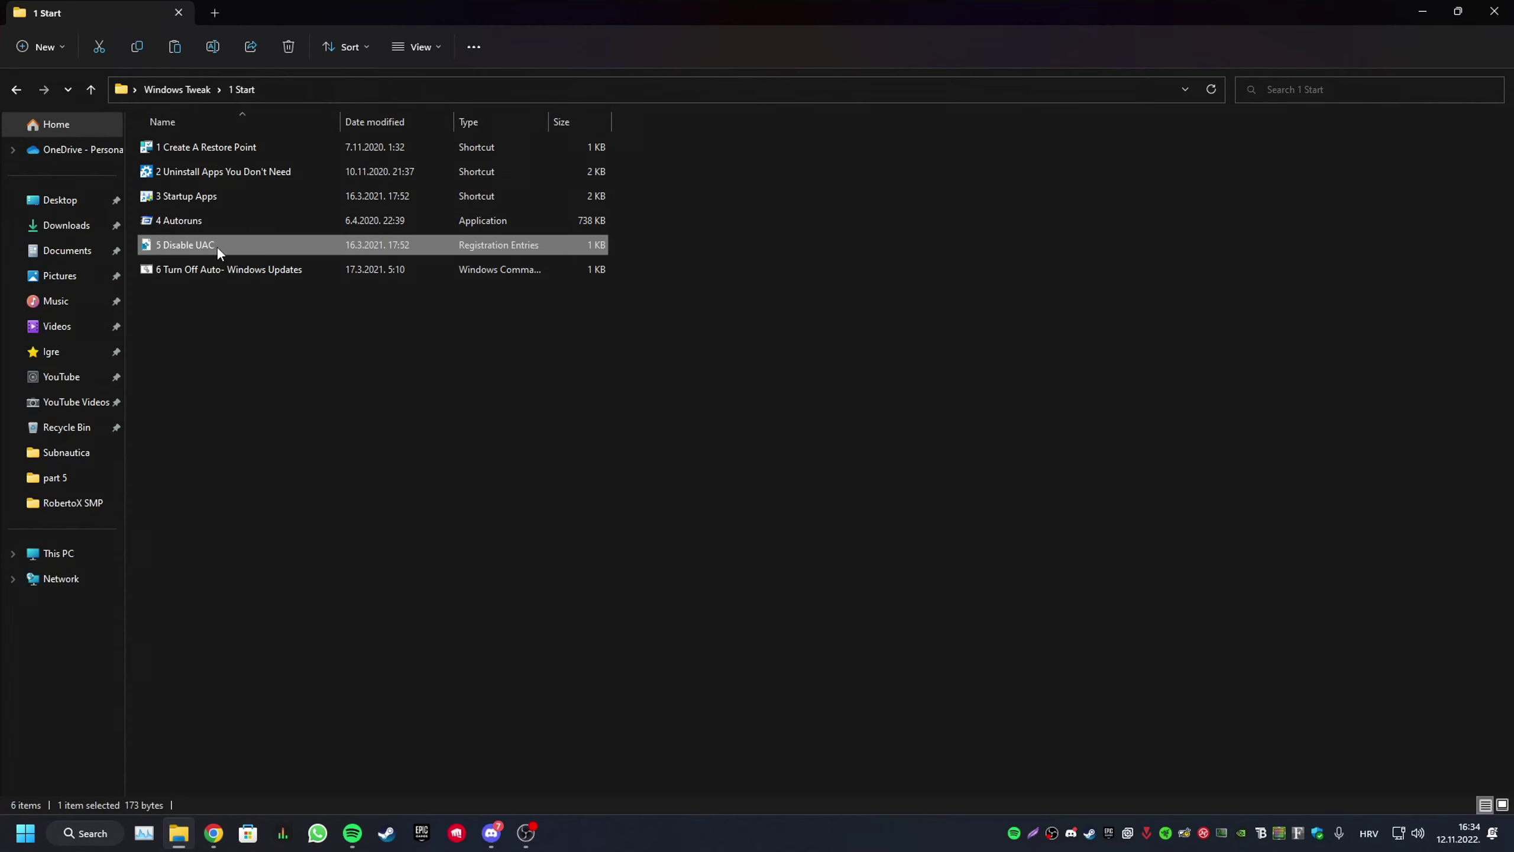
Go back to the Windows Tweak folder, reopen the 1 Start folder and select the 5 Disable UAC registry file.
left_click(15, 90)
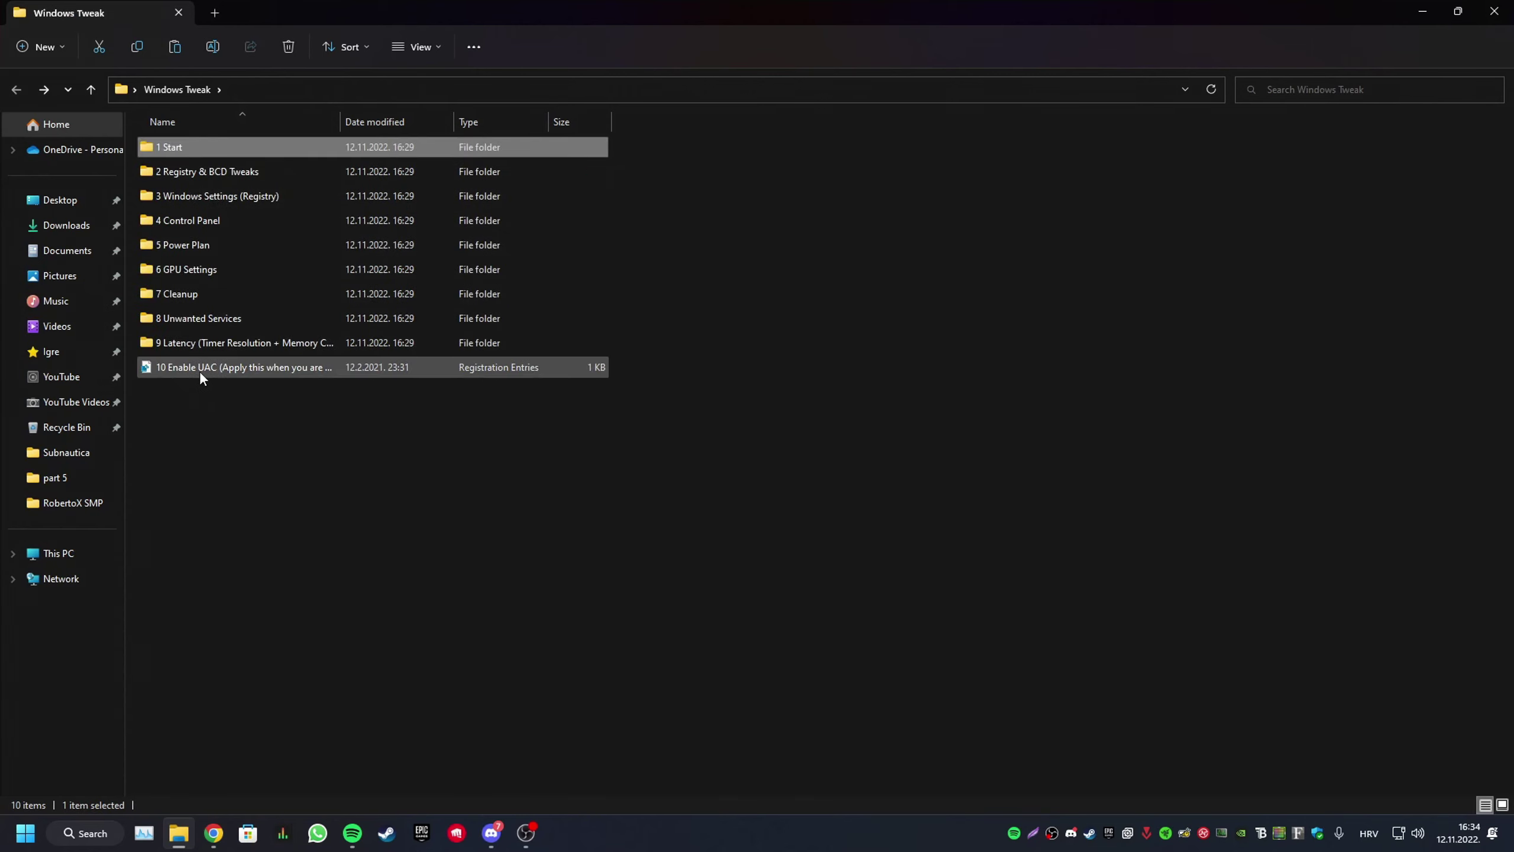
double_click(178, 150)
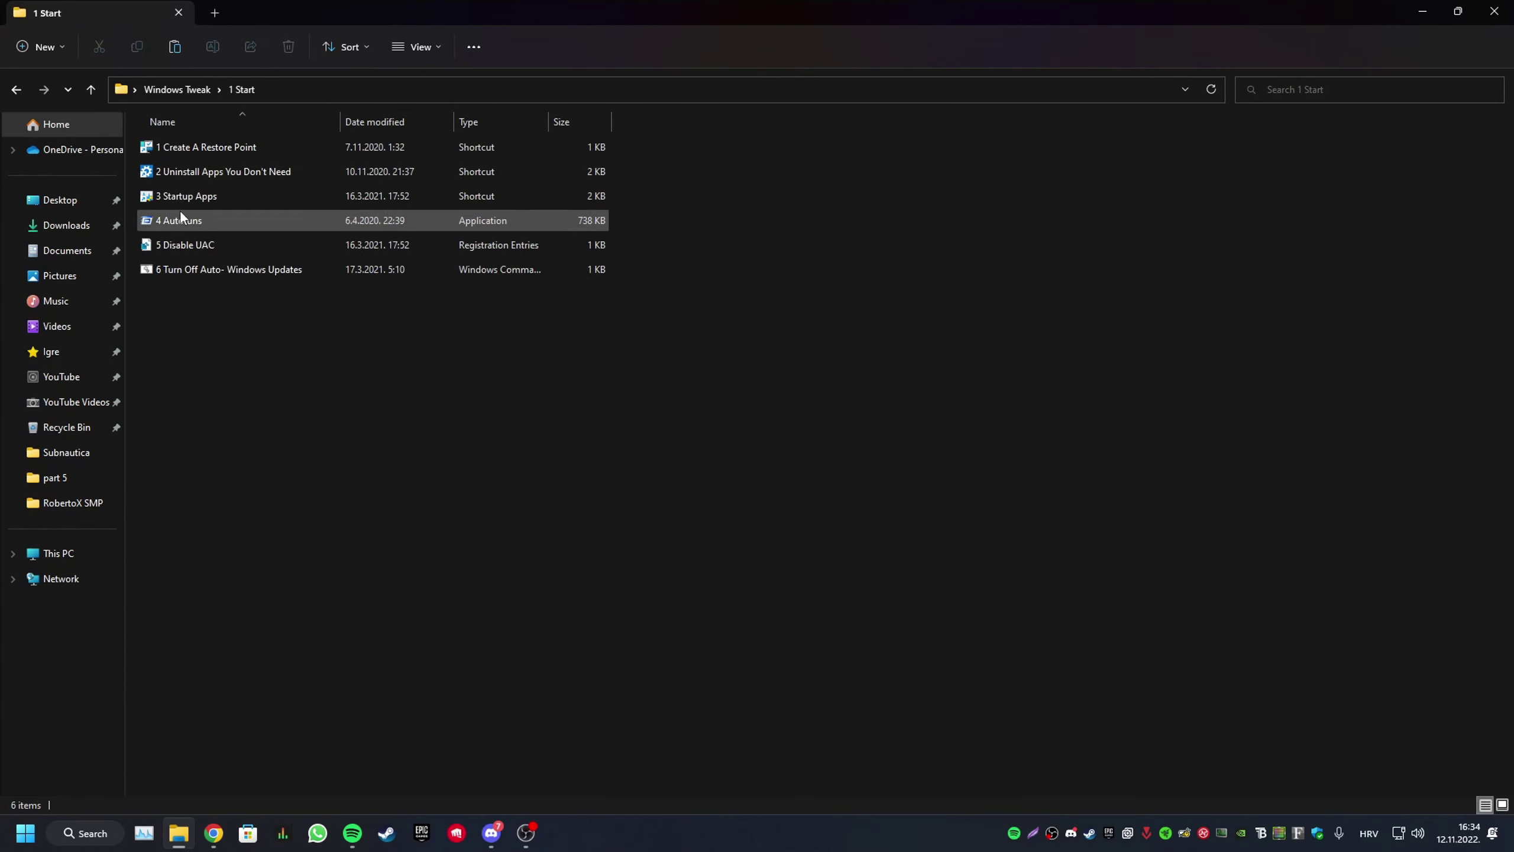
left_click(192, 245)
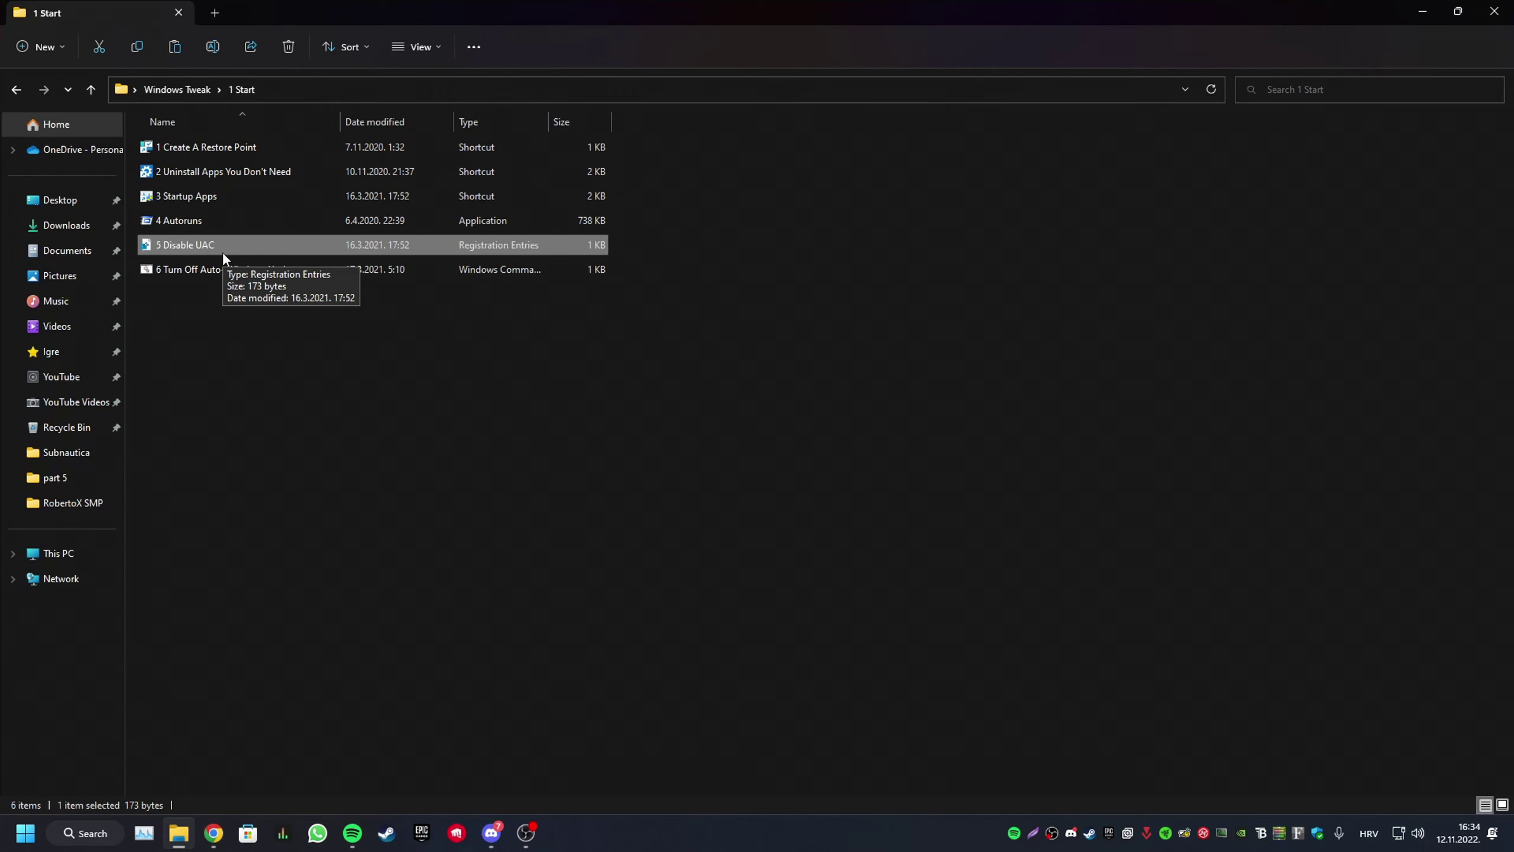
Merge the 5 Disable UAC registry file into the registry, approving the elevation and the registry change.
double_click(228, 251)
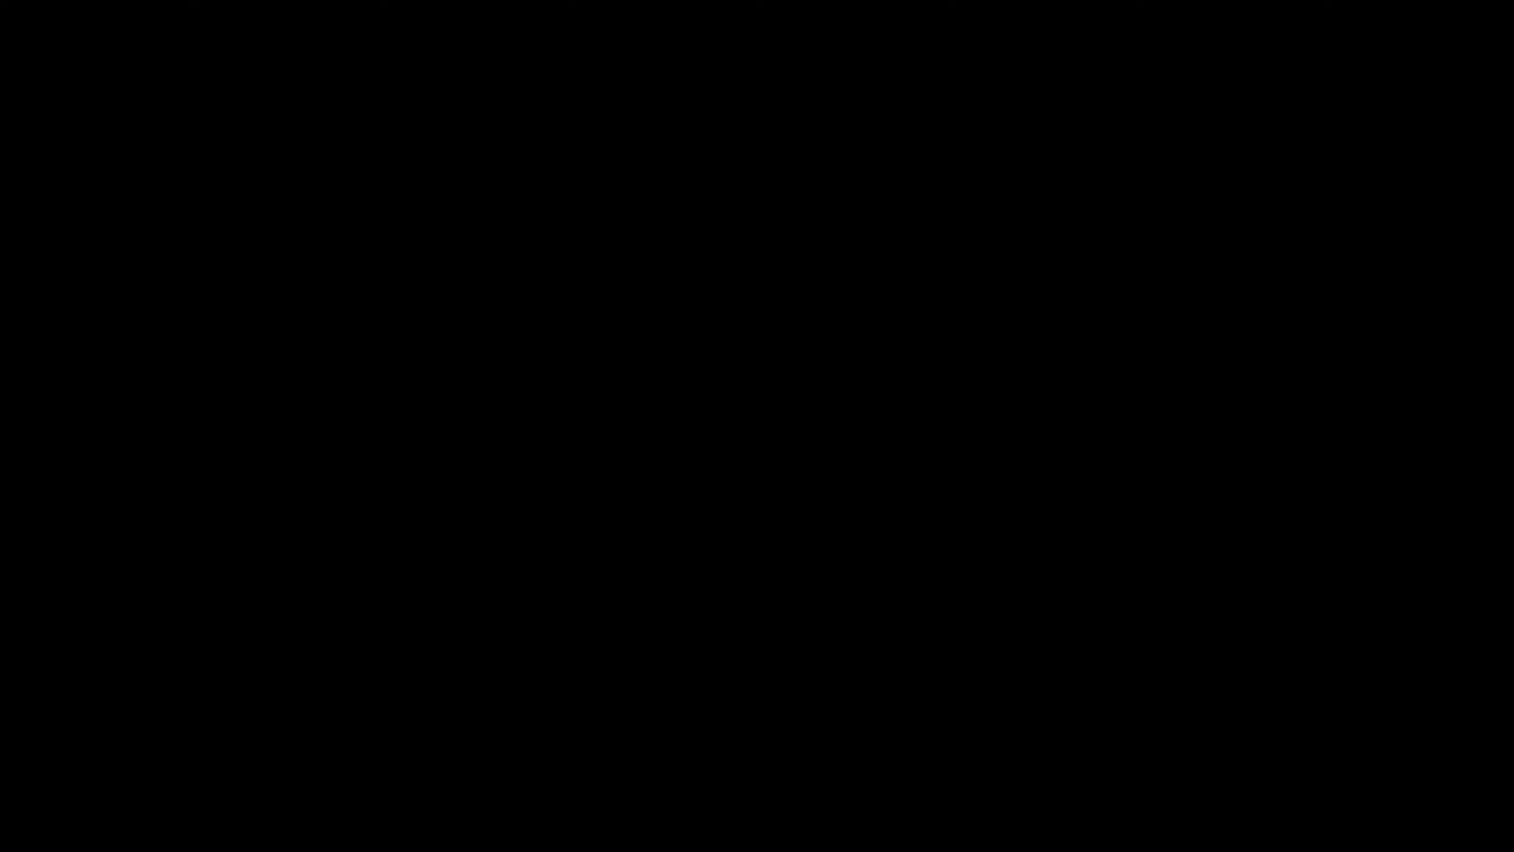
left_click(631, 540)
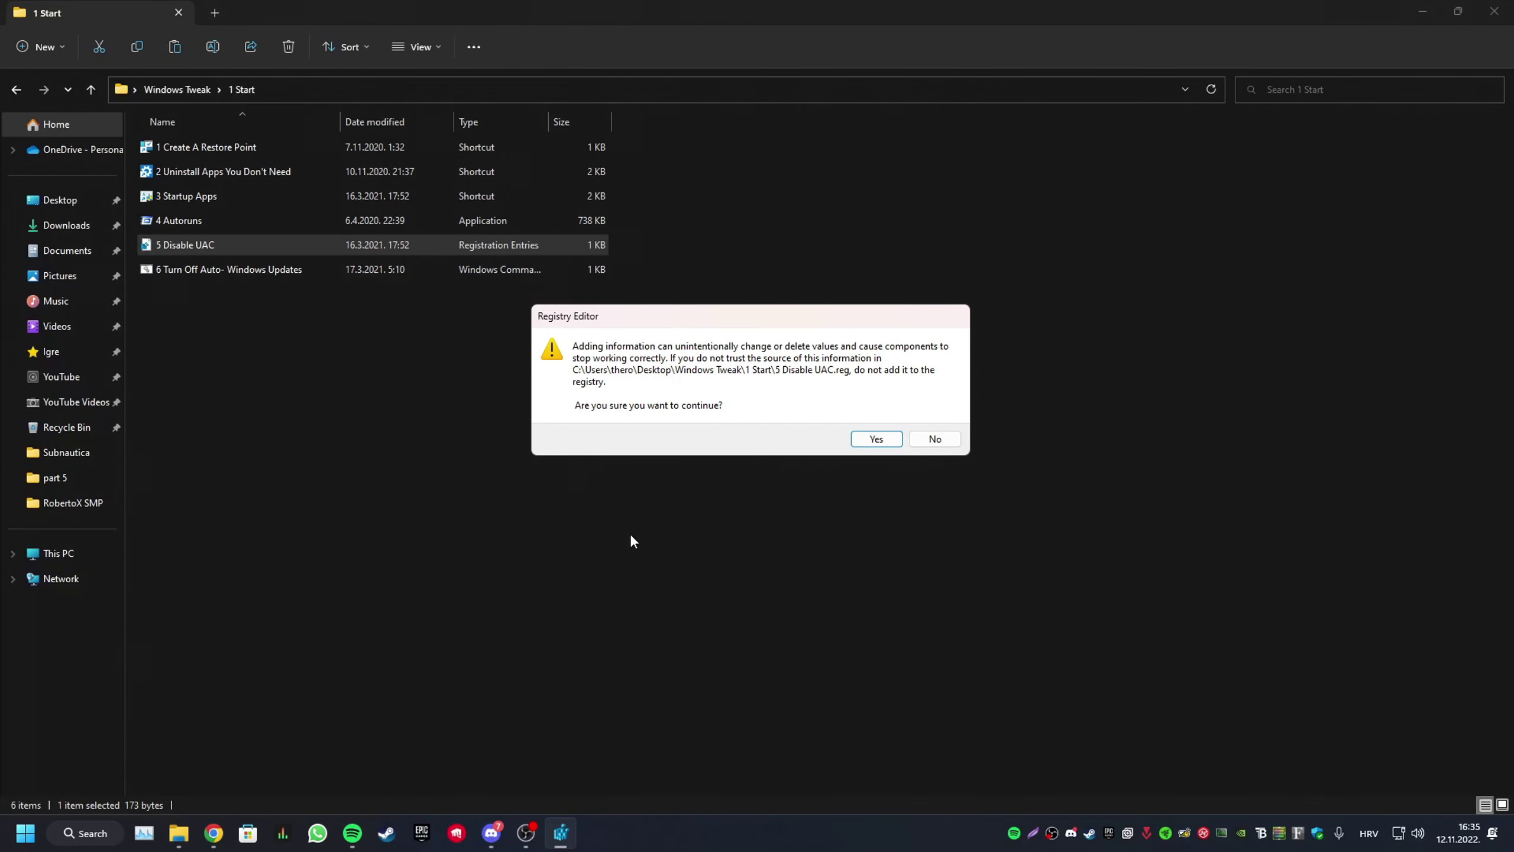
left_click(894, 440)
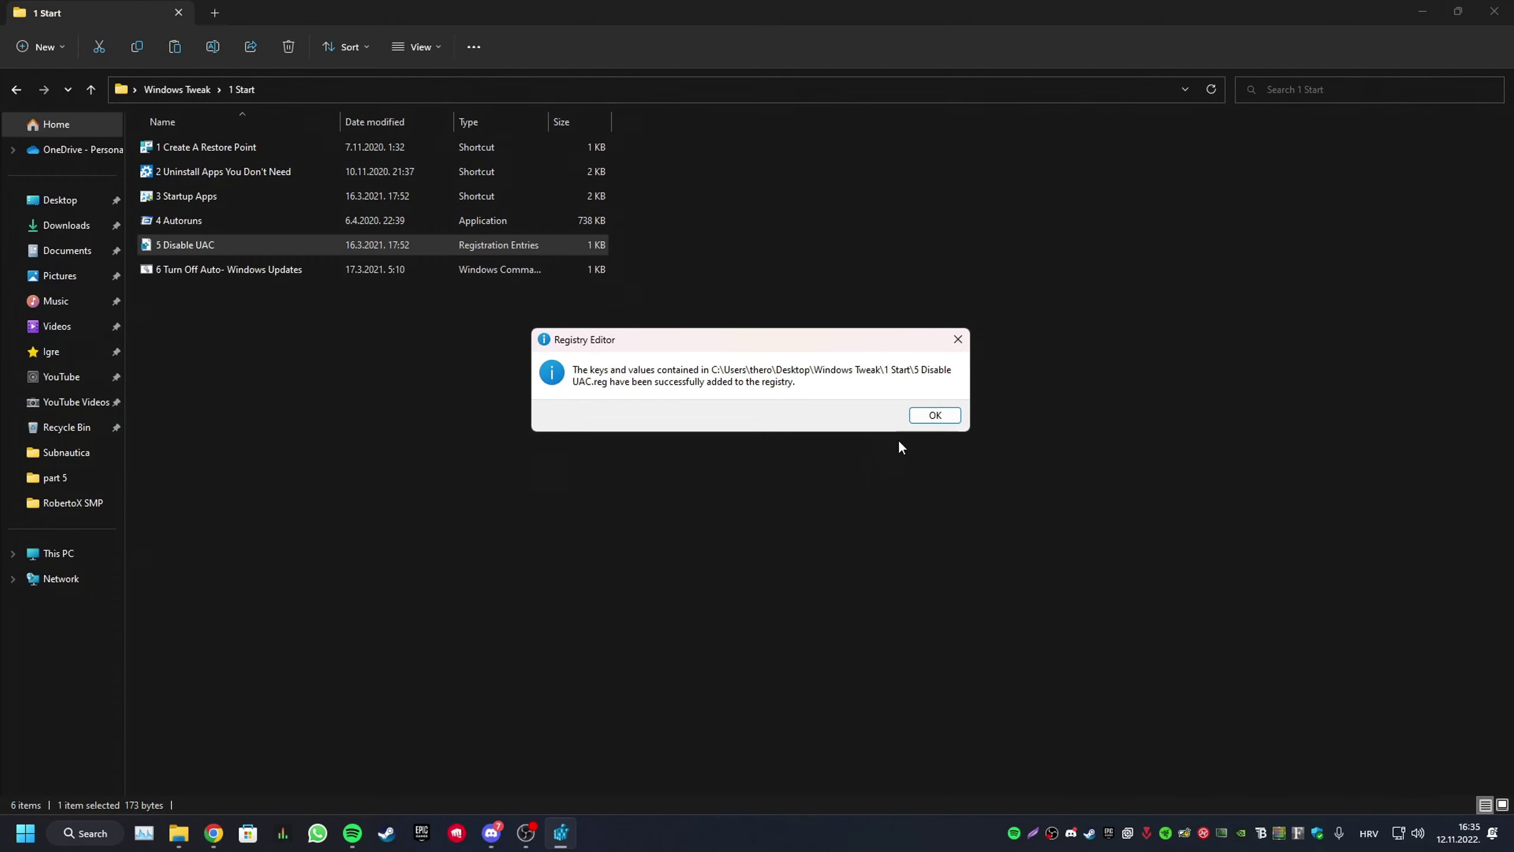
left_click(925, 417)
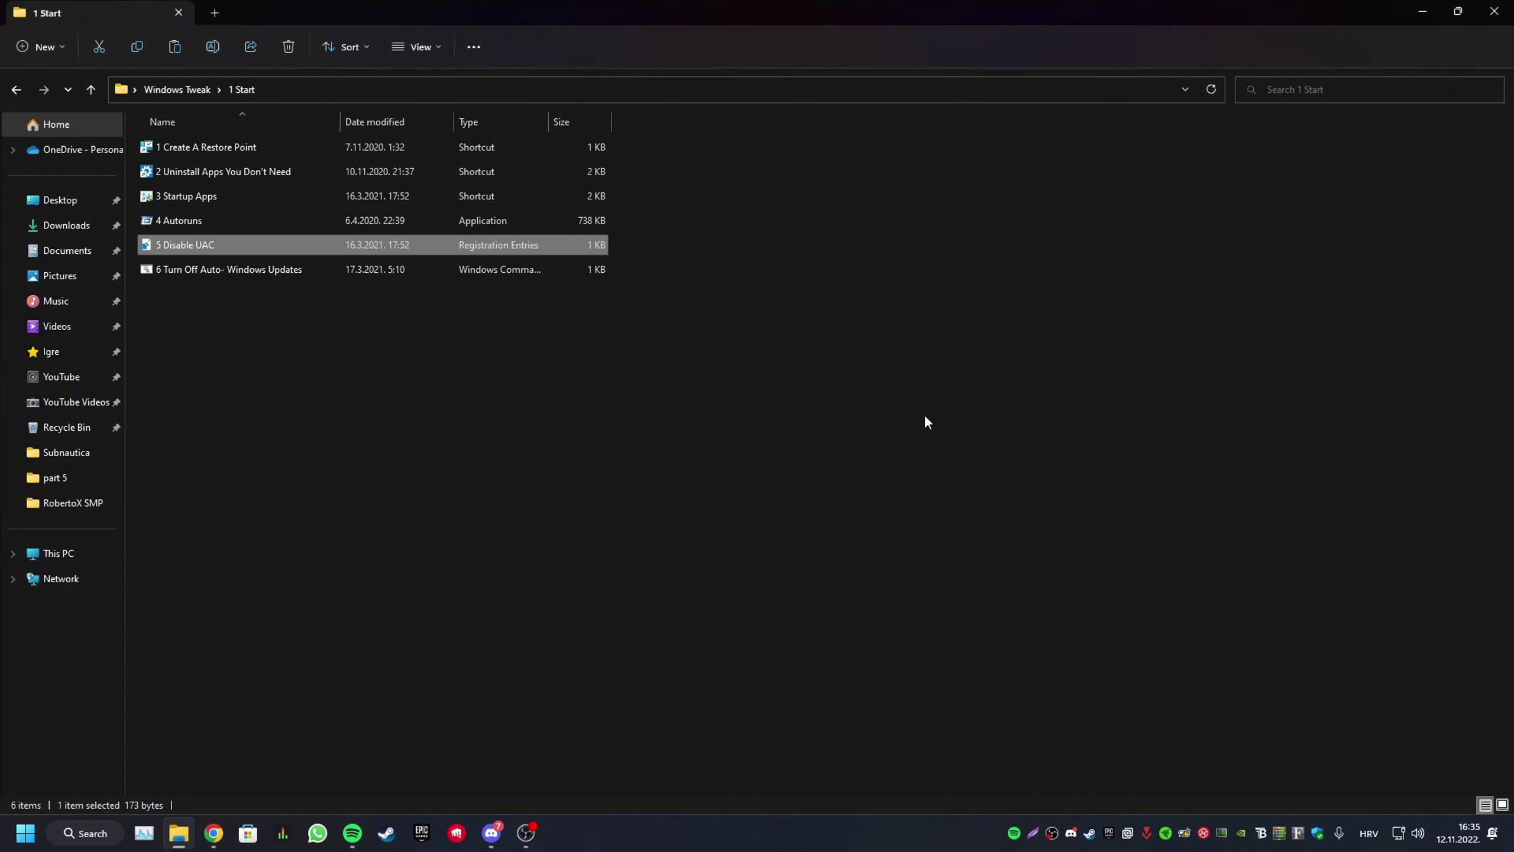
Select the 6 Turn Off Auto- Windows Updates script and view the computer's power options without choosing one.
left_click(256, 262)
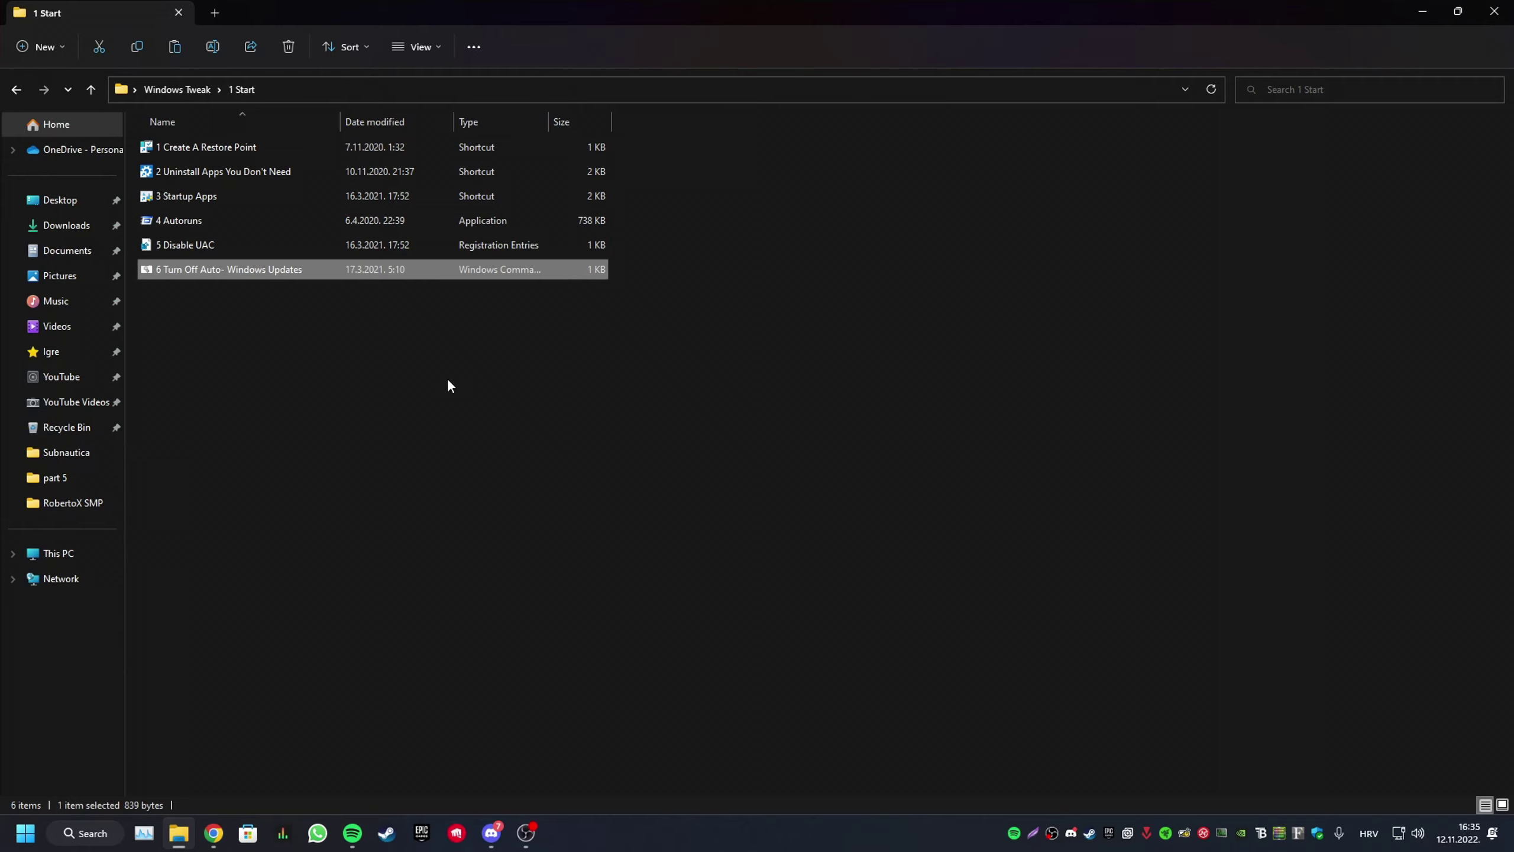
left_click(25, 833)
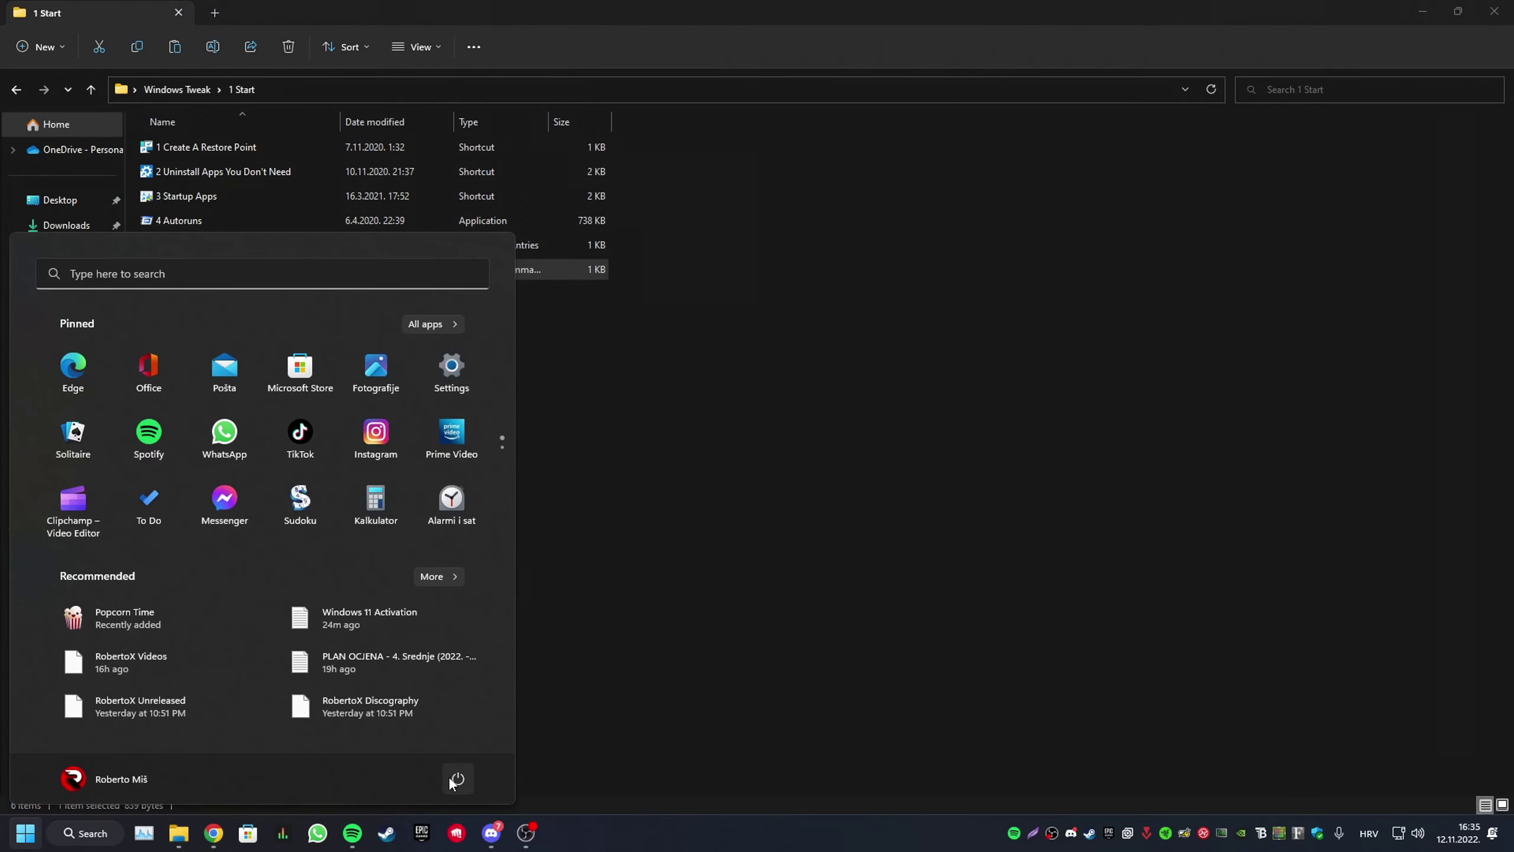
left_click(450, 779)
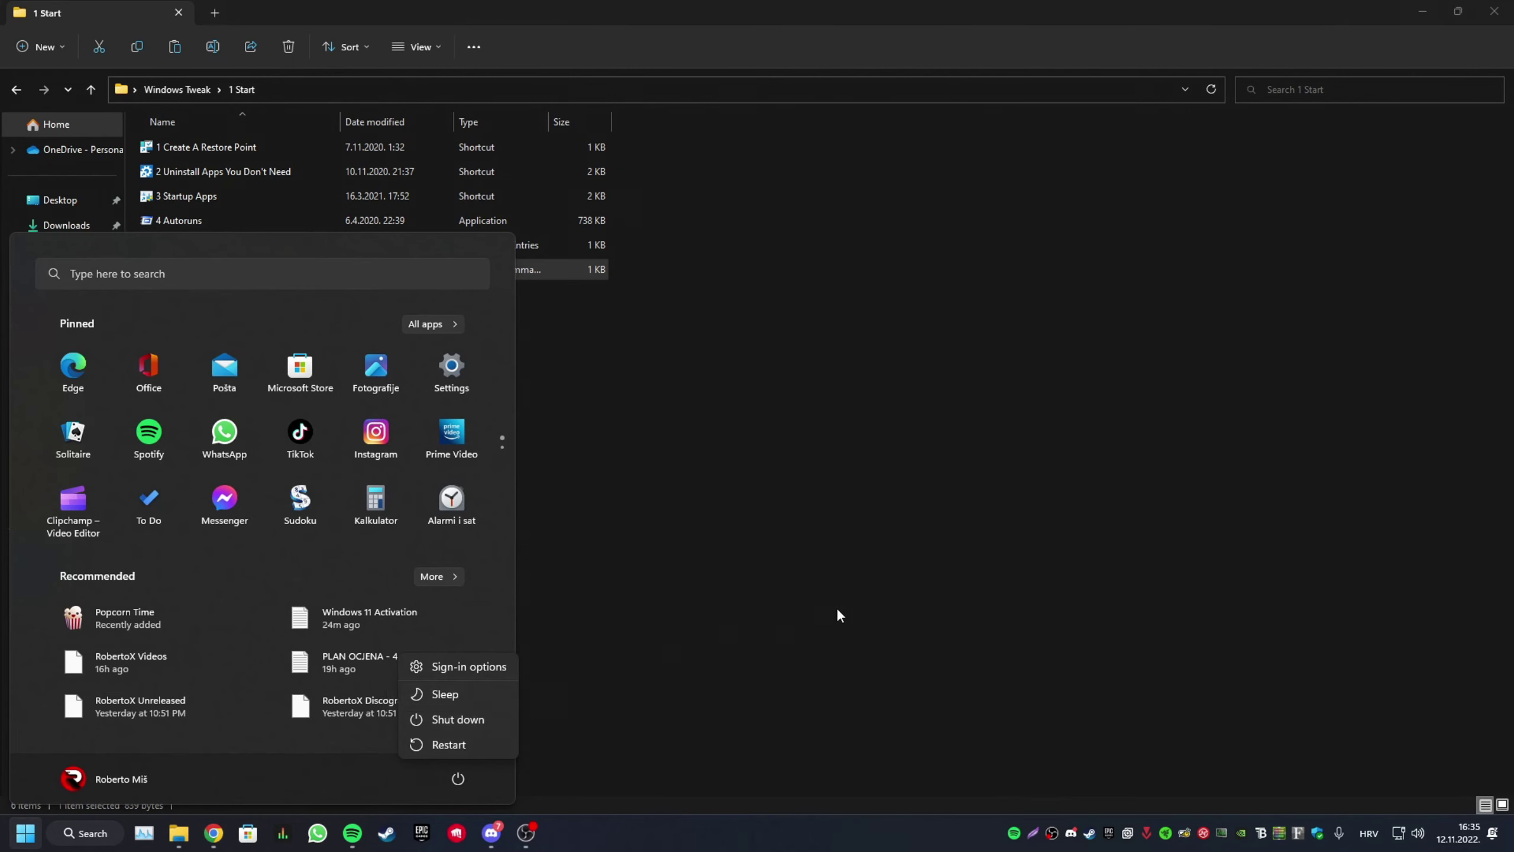
left_click(809, 578)
left_click(584, 318)
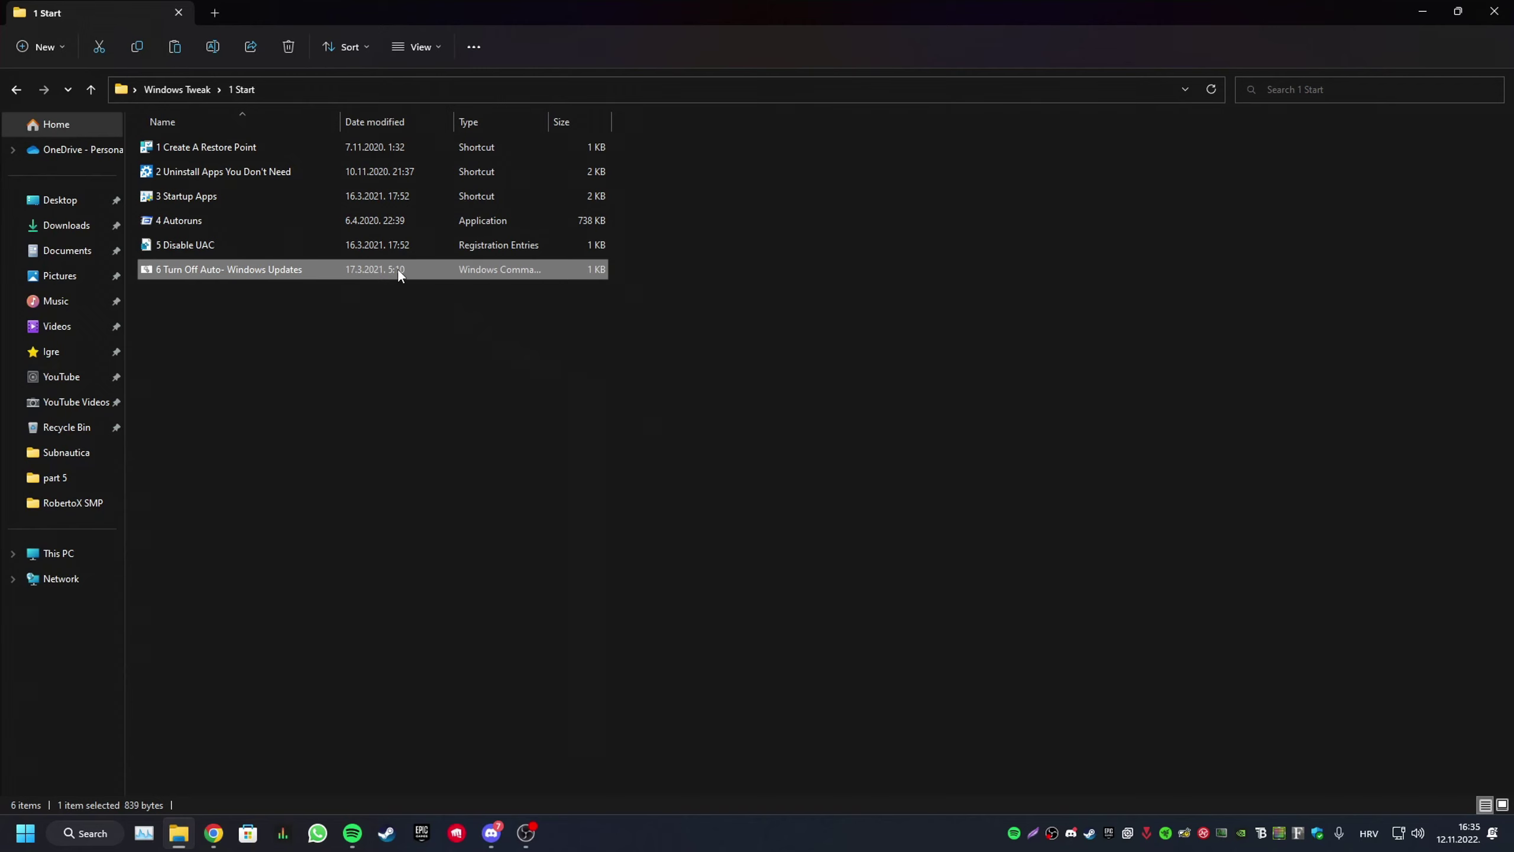
Go back to the Windows Tweak folder and open the 2 Registry & BCD Tweaks folder.
left_click(16, 89)
left_click(159, 172)
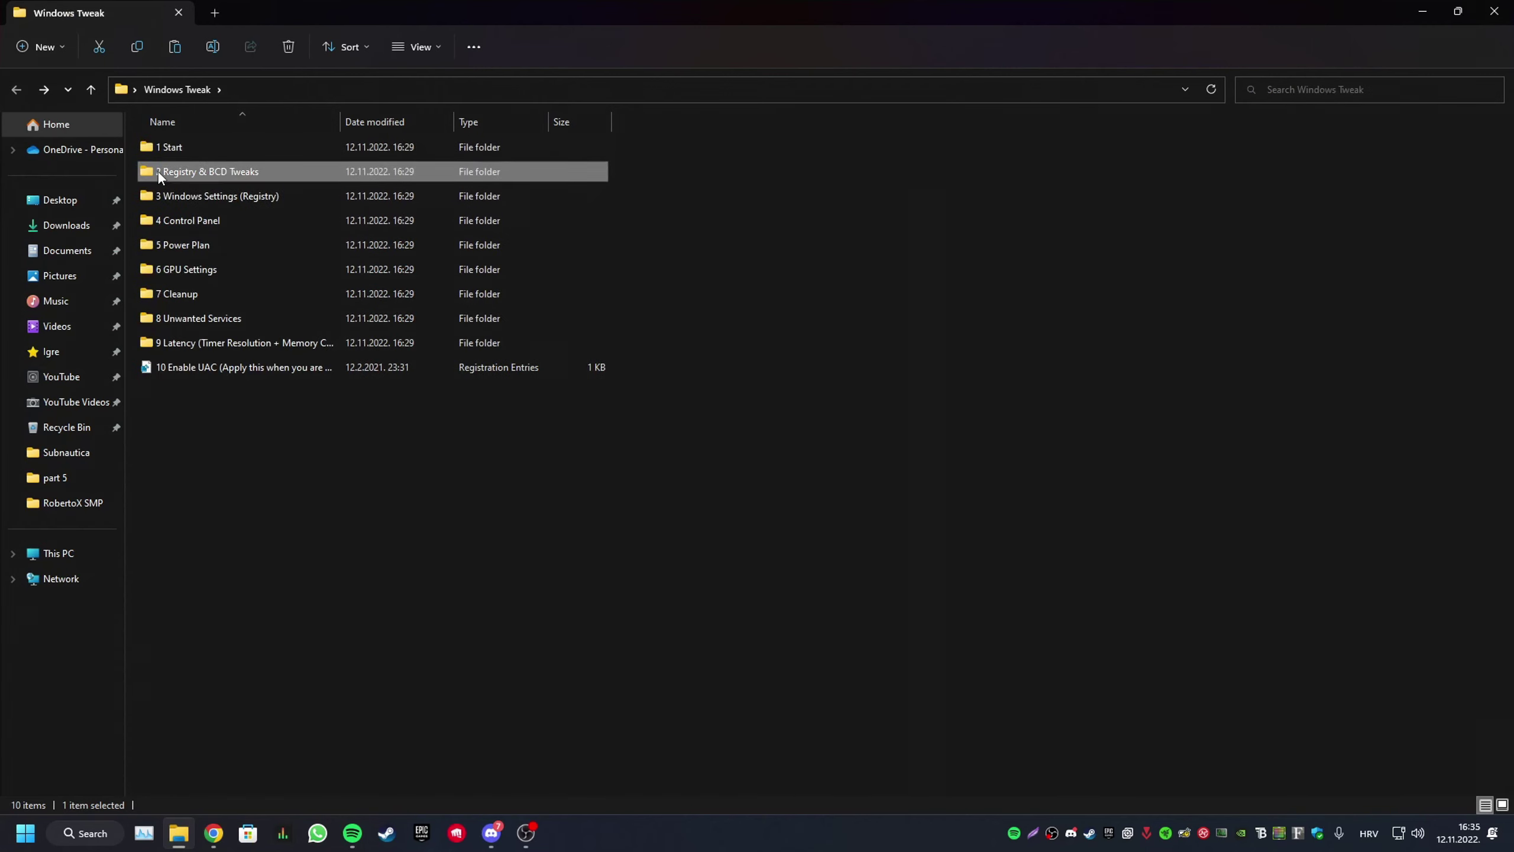
double_click(203, 173)
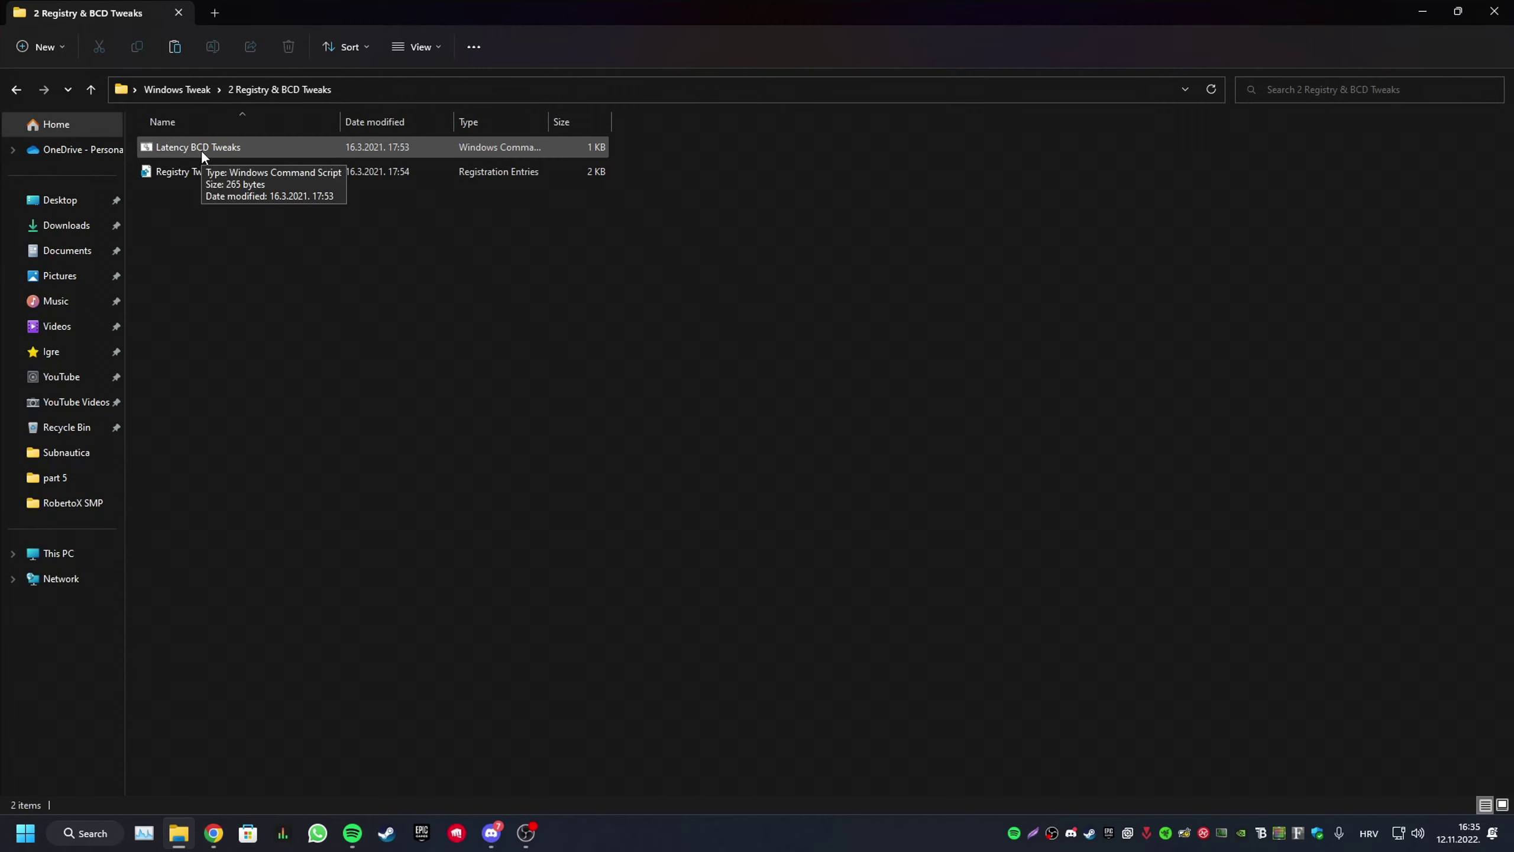
key("ctrl+a")
left_click(231, 221)
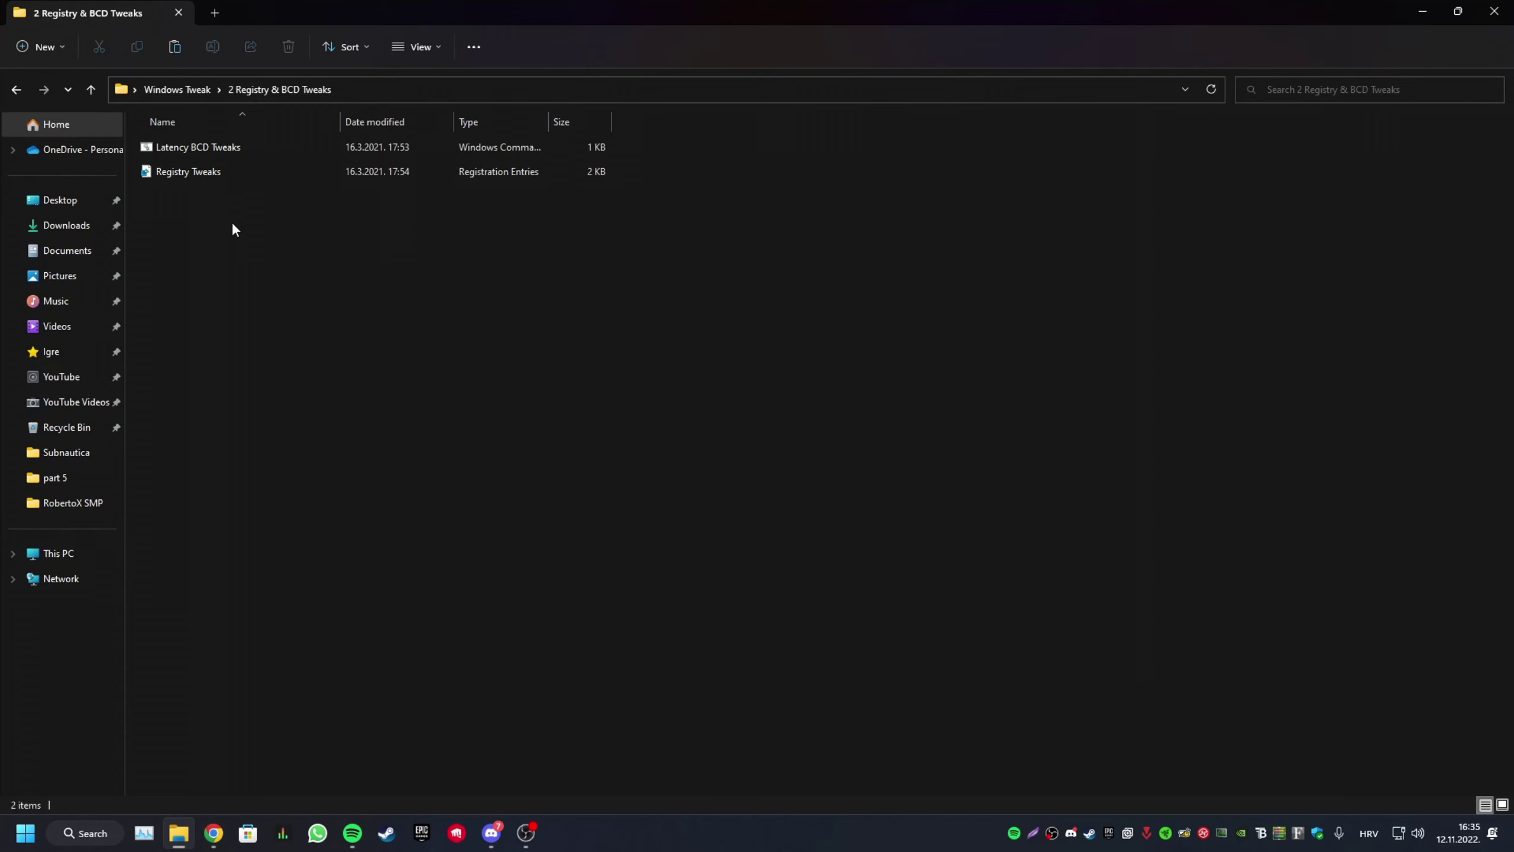
Run the Latency BCD Tweaks script, review its high precision and synthetic timer lines, and dismiss the console.
left_click(205, 146)
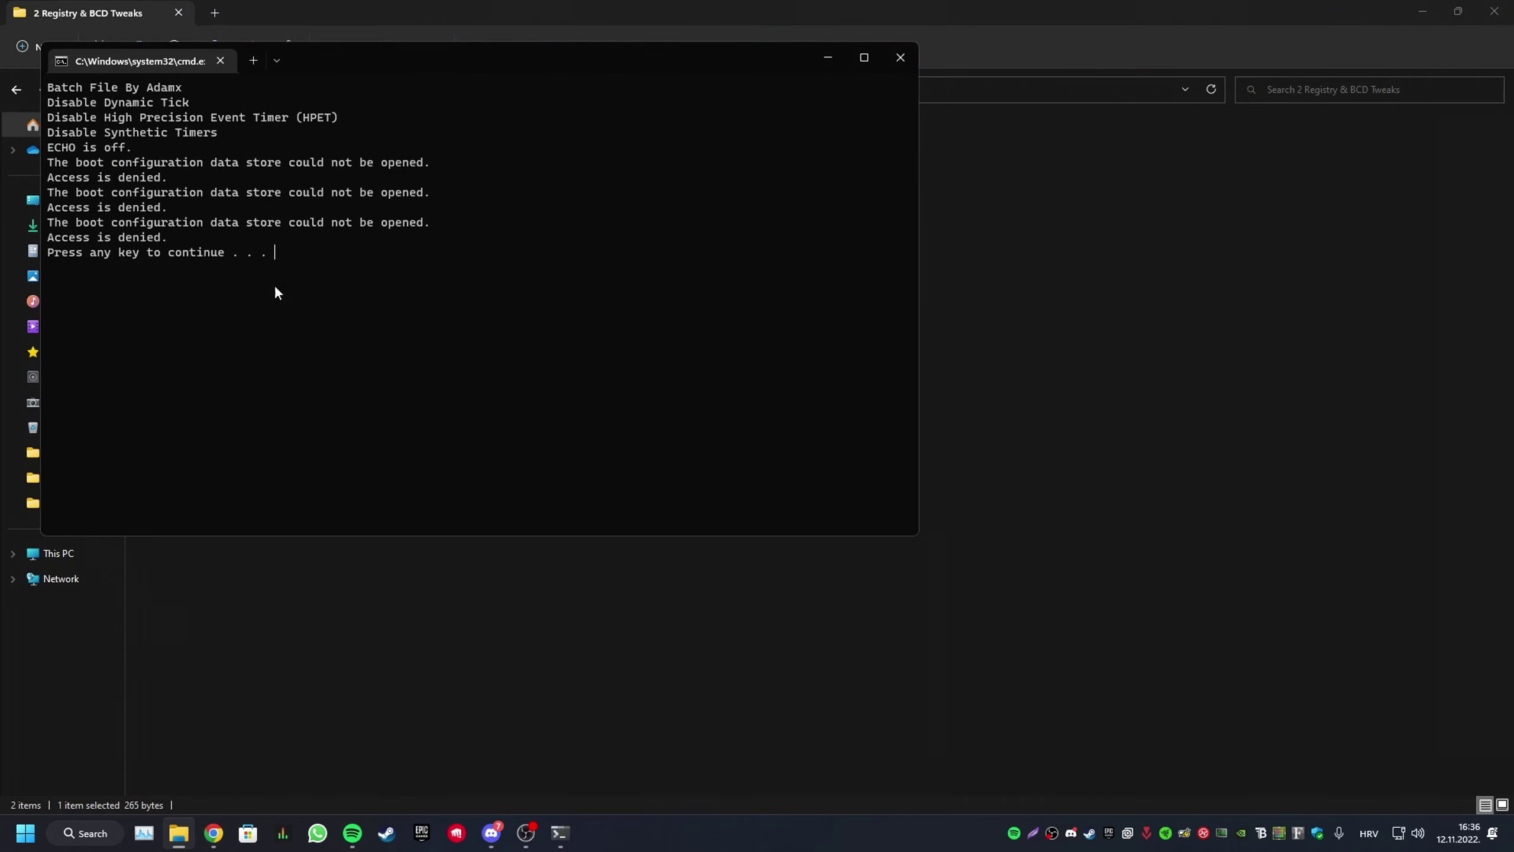
left_click_drag(98, 117, 211, 119)
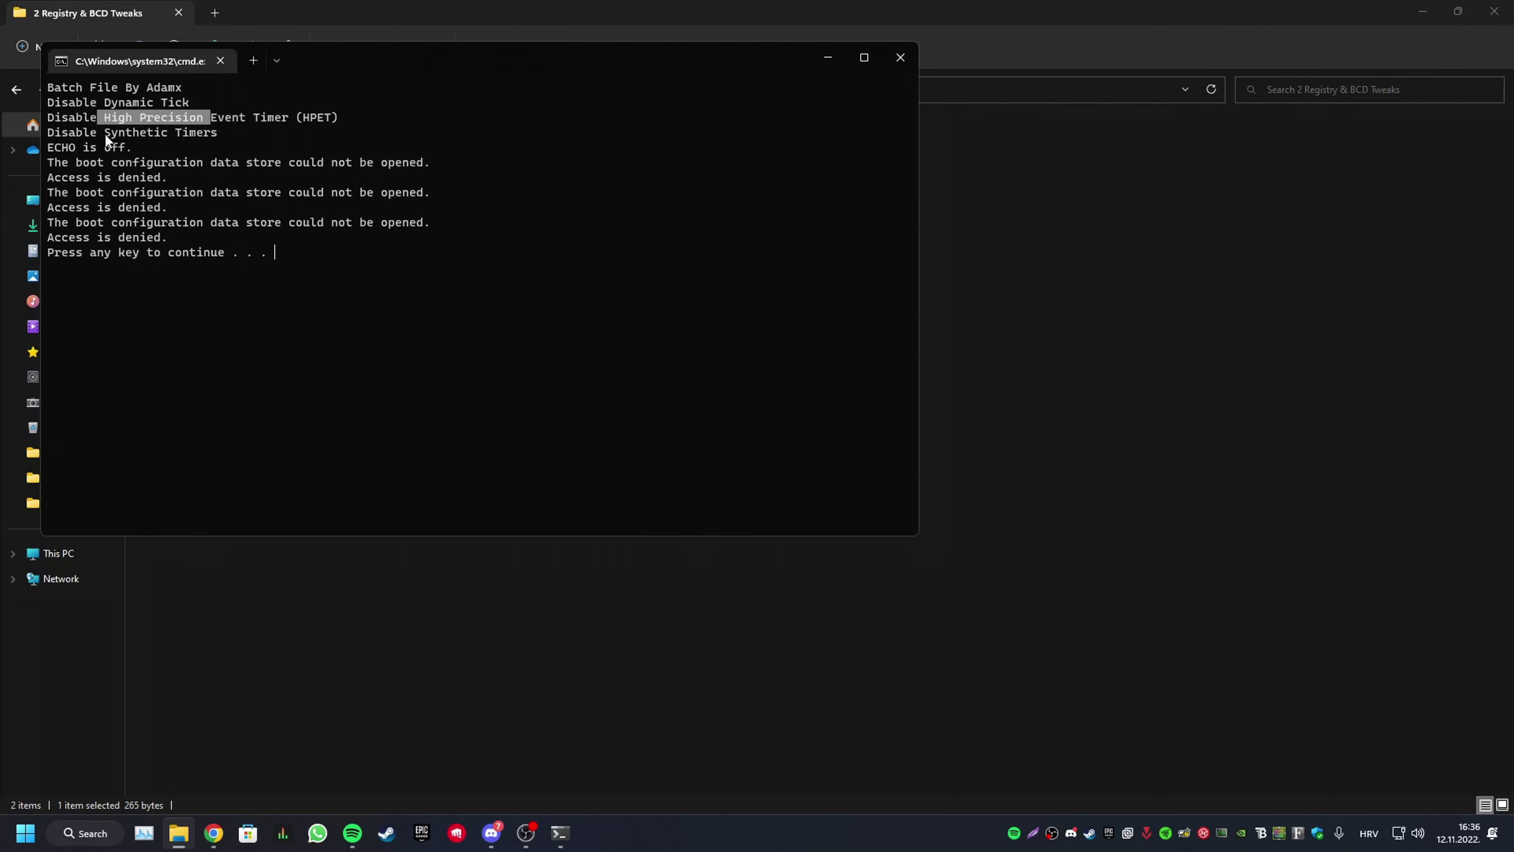
left_click_drag(105, 135, 212, 134)
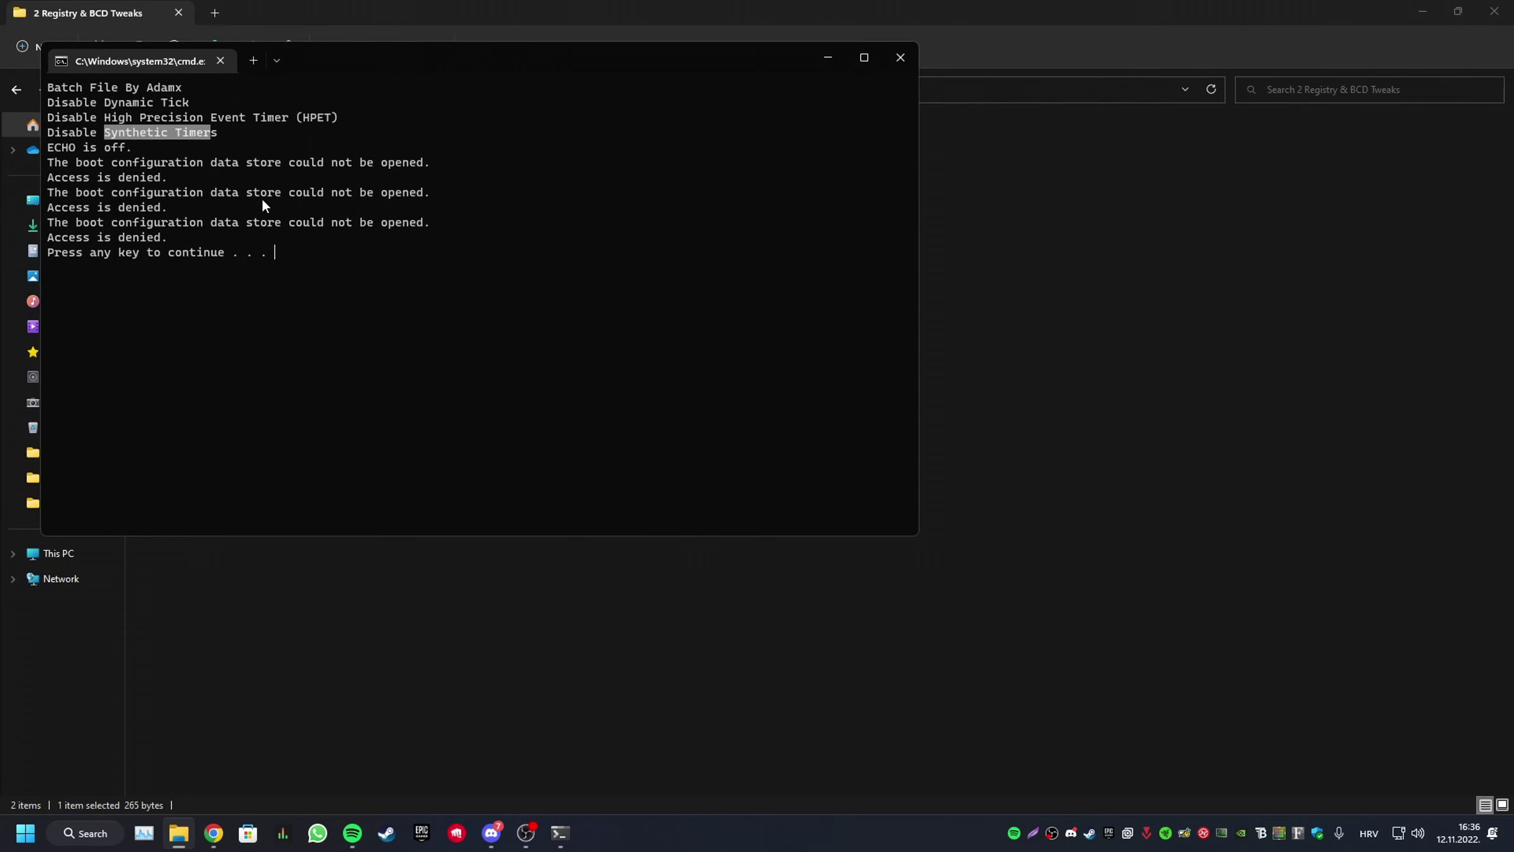
left_click(308, 249)
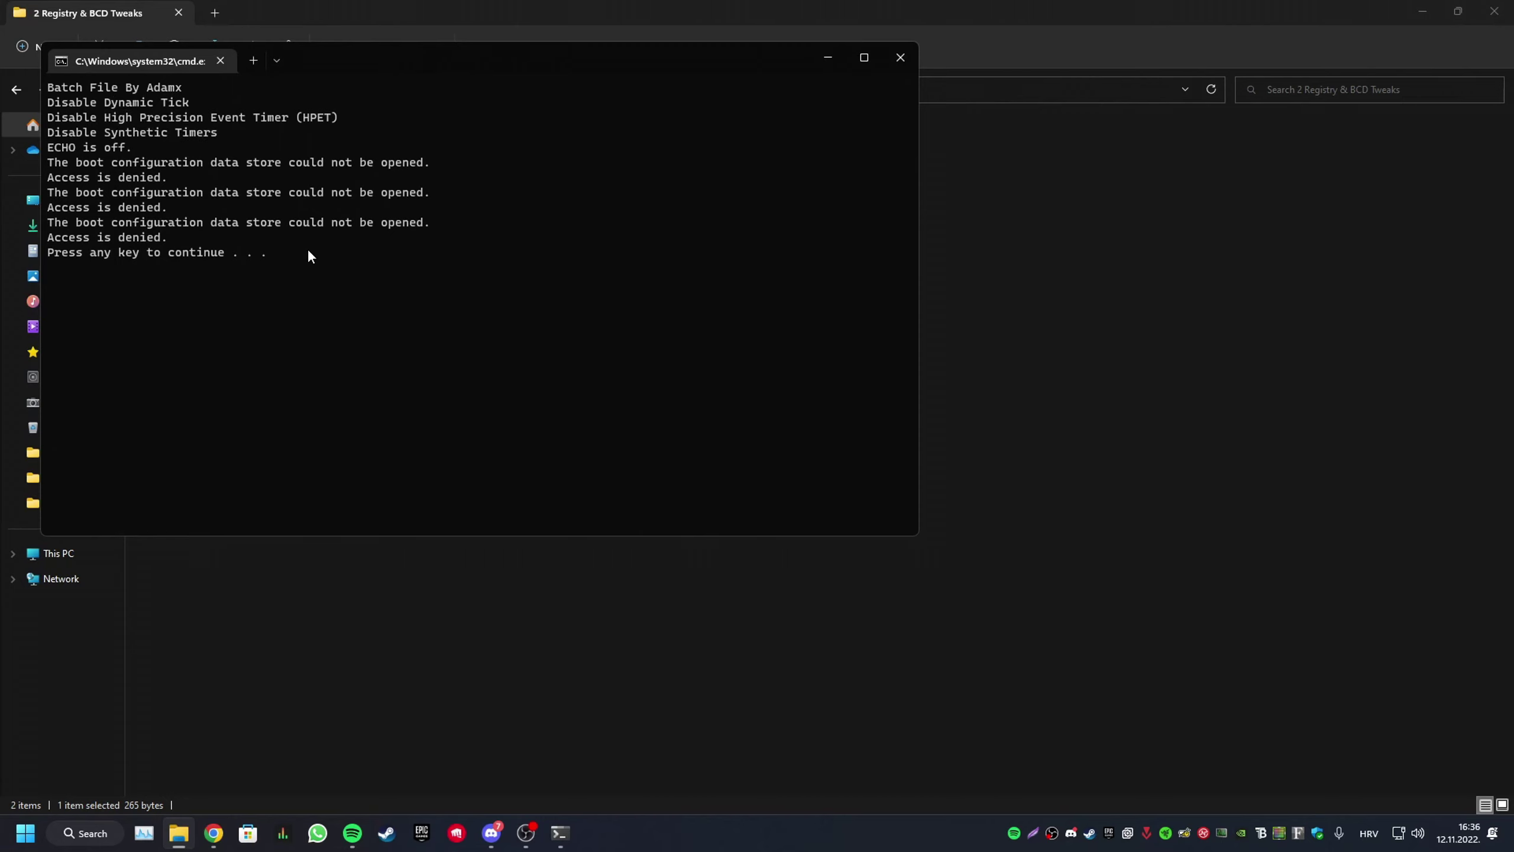
key("Return")
Merge the Registry Tweaks file into the registry, approving the elevation and the registry change.
key("Down")
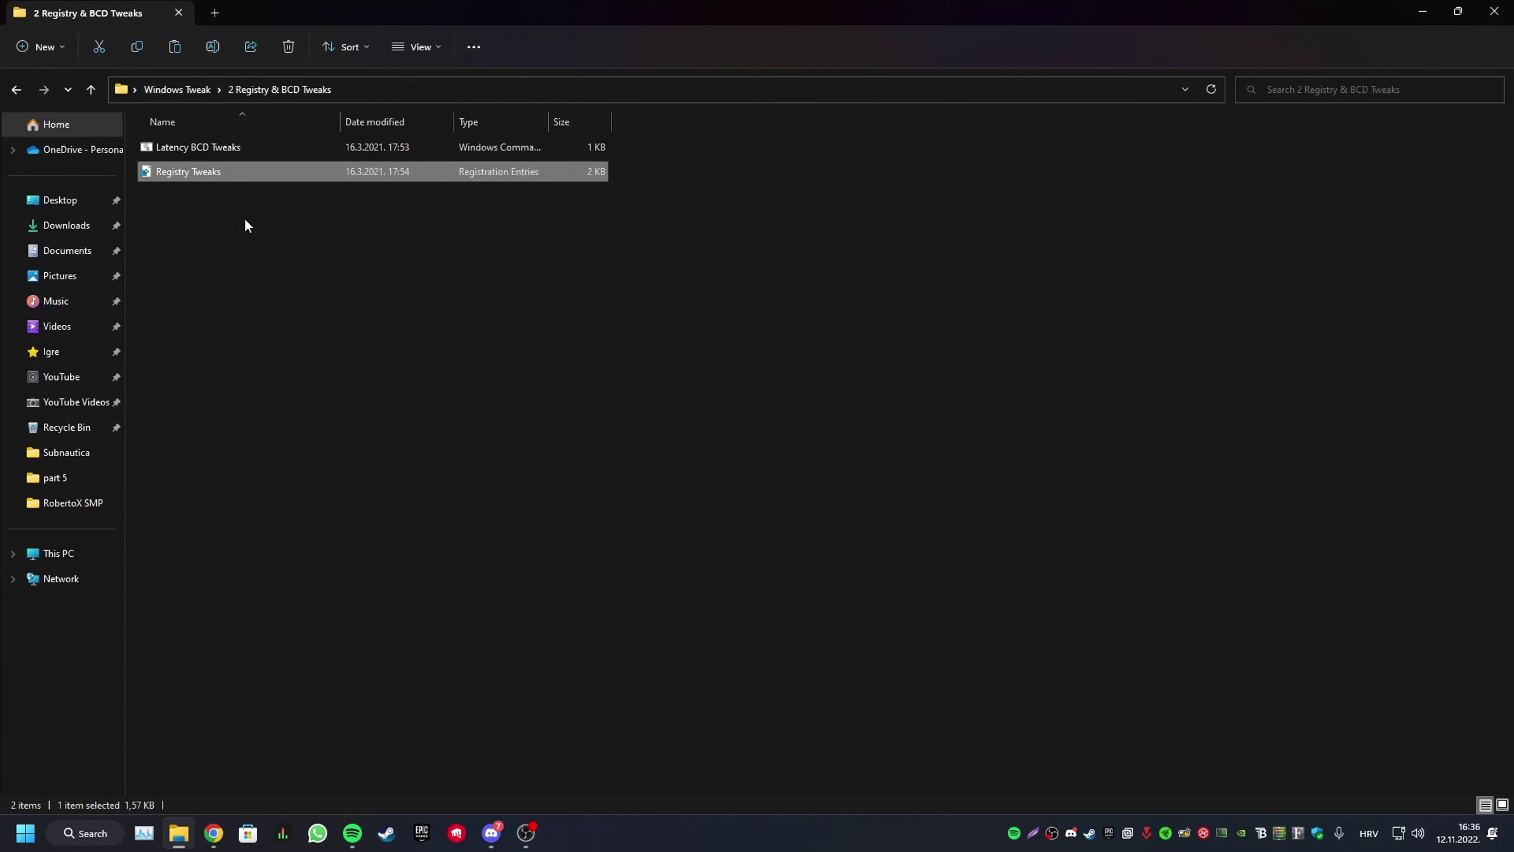
double_click(263, 177)
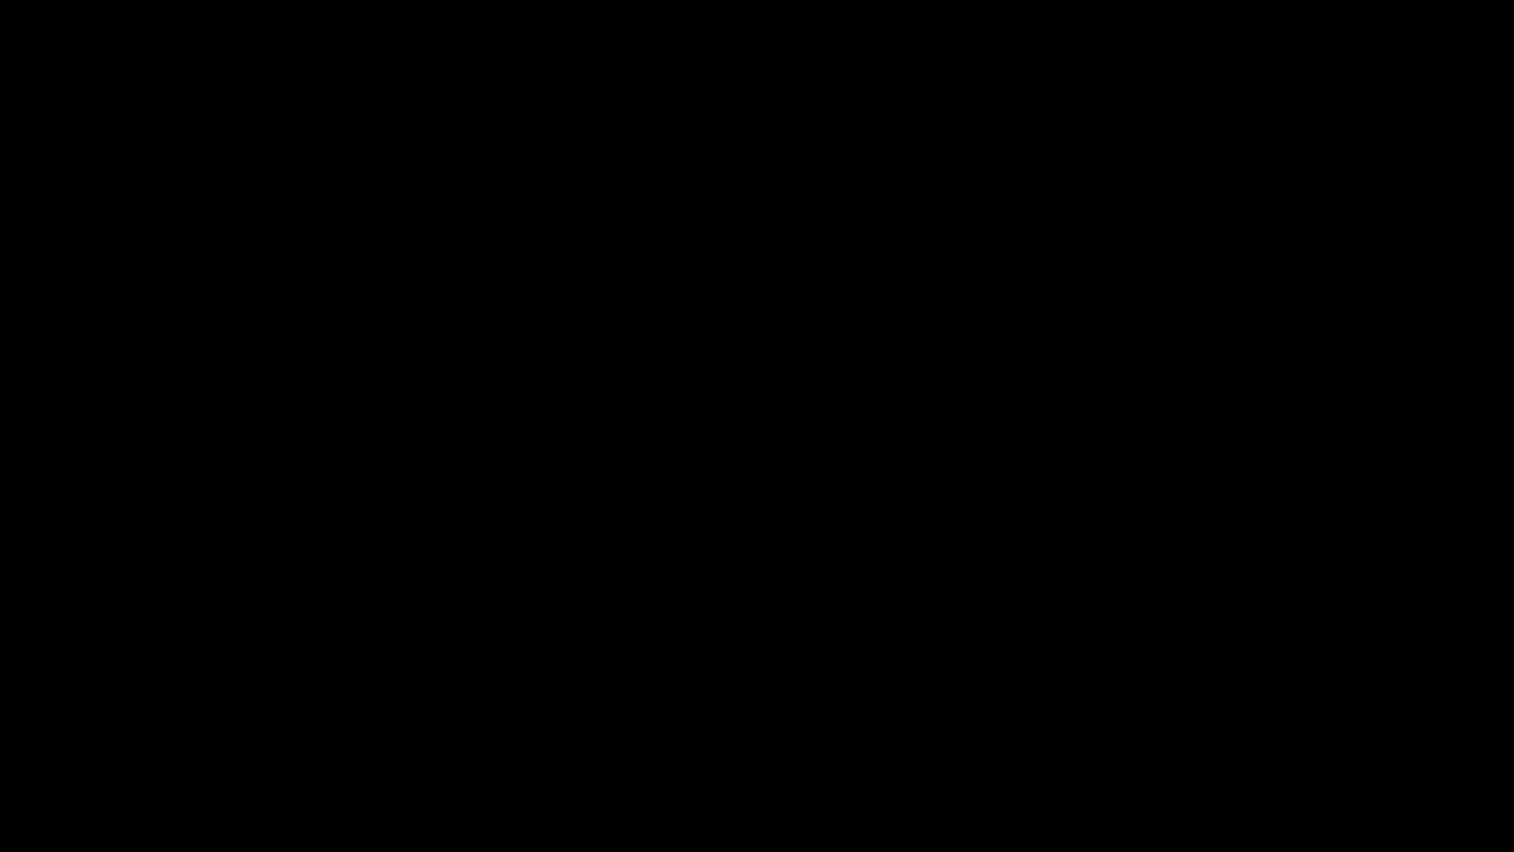
left_click(658, 539)
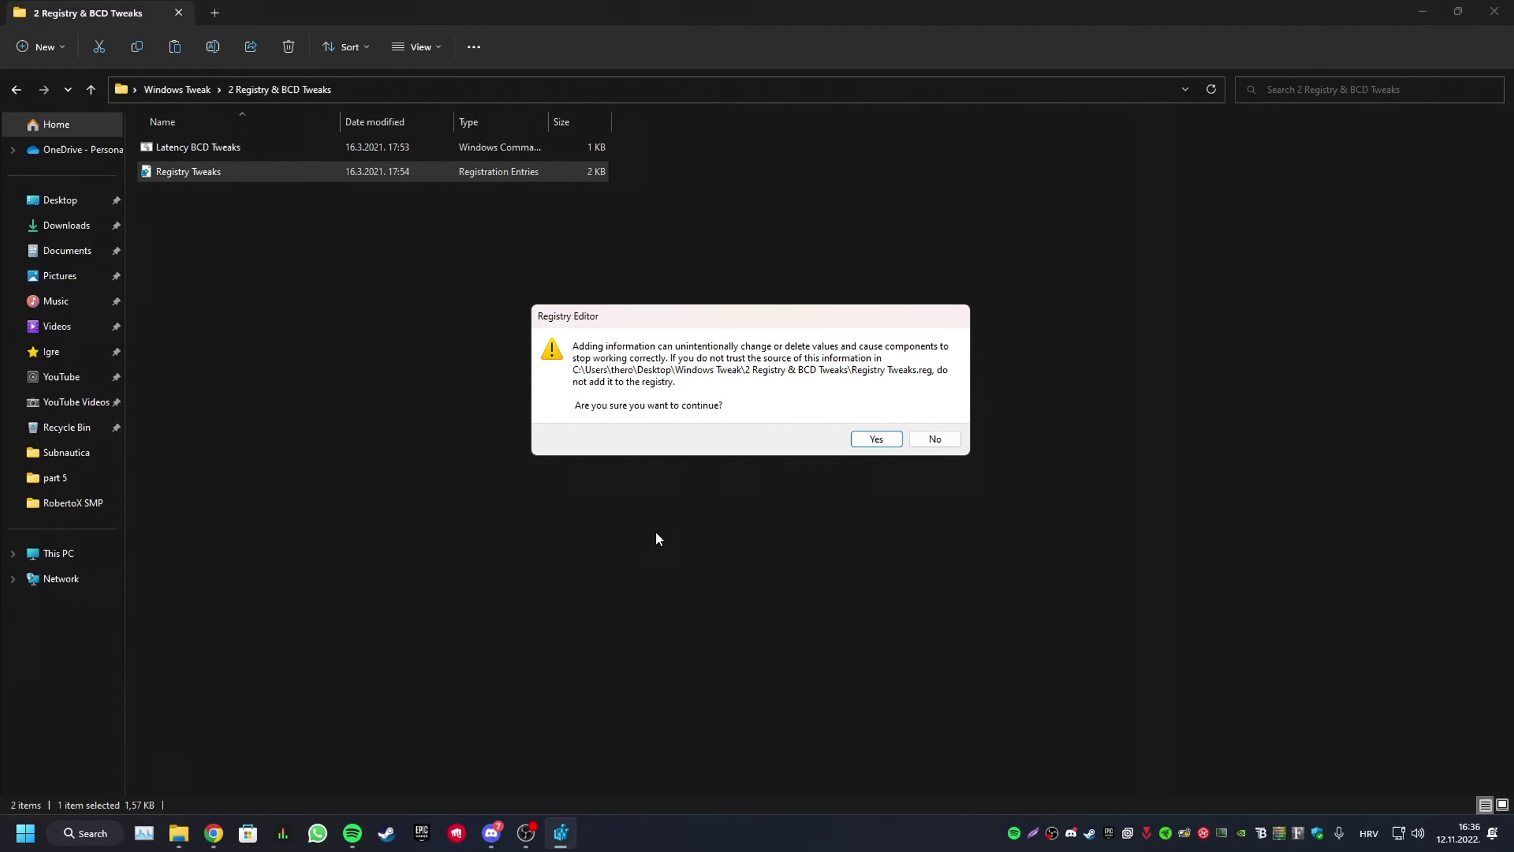
left_click(876, 438)
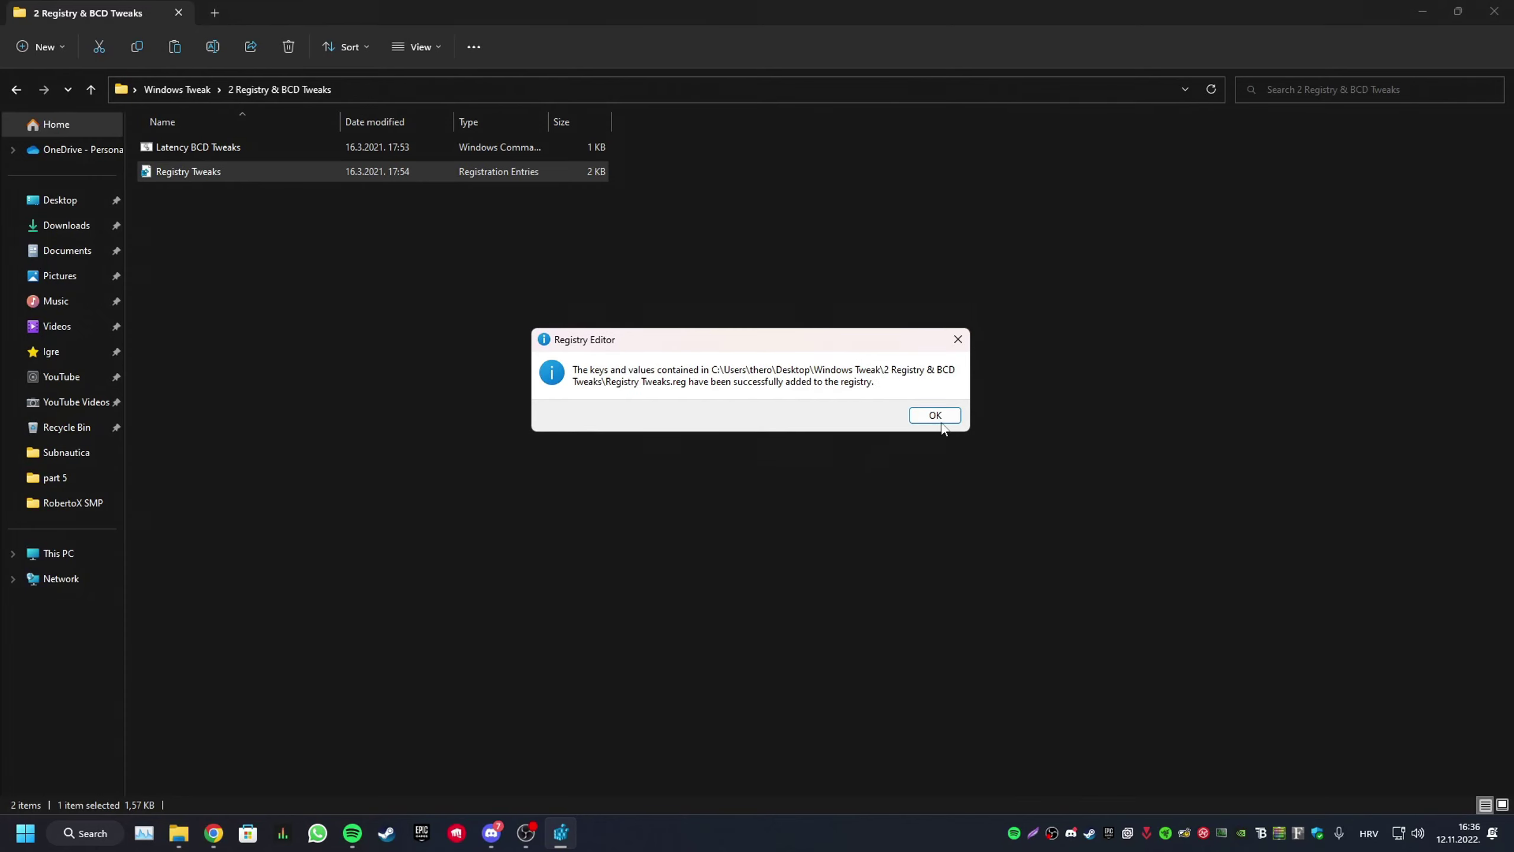
left_click(935, 415)
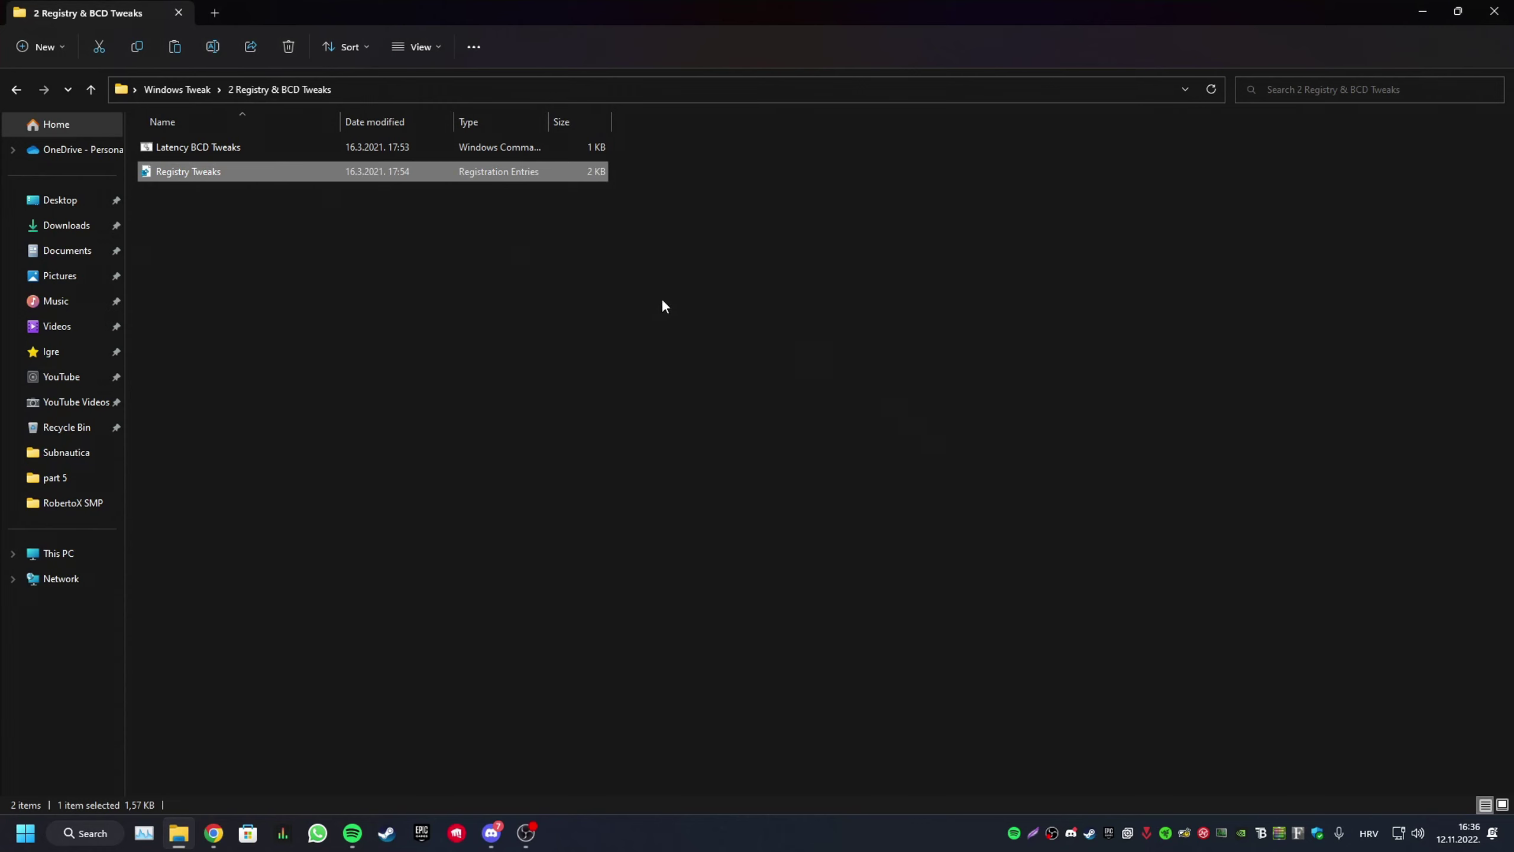
Go back to Windows Tweak, open the 3 Windows Settings (Registry) folder and select the Optimize ALL Windows Settings file.
left_click(16, 89)
left_click(232, 196)
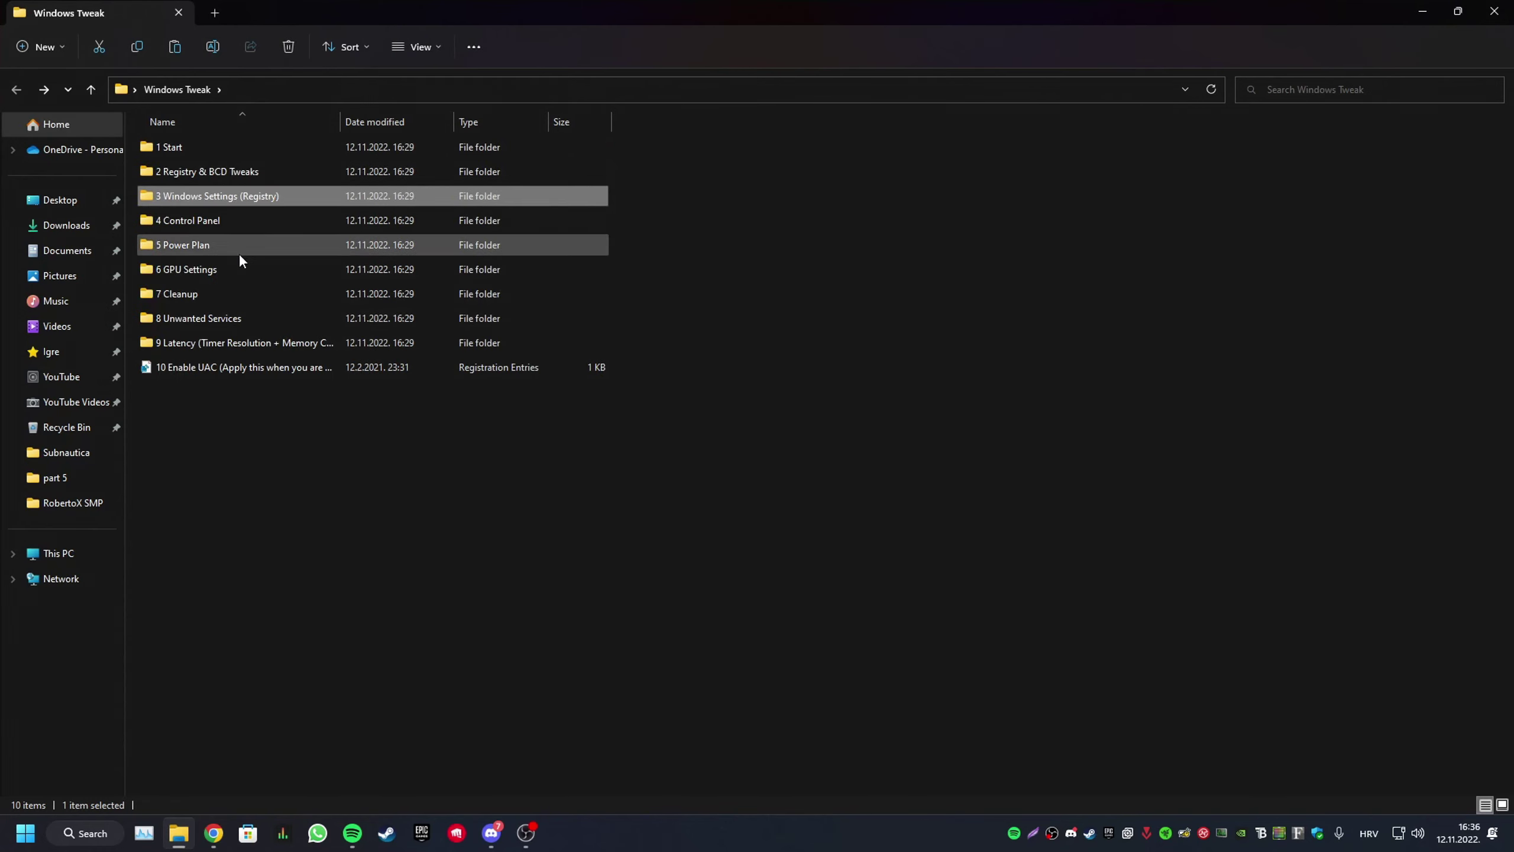
double_click(254, 202)
key("Down")
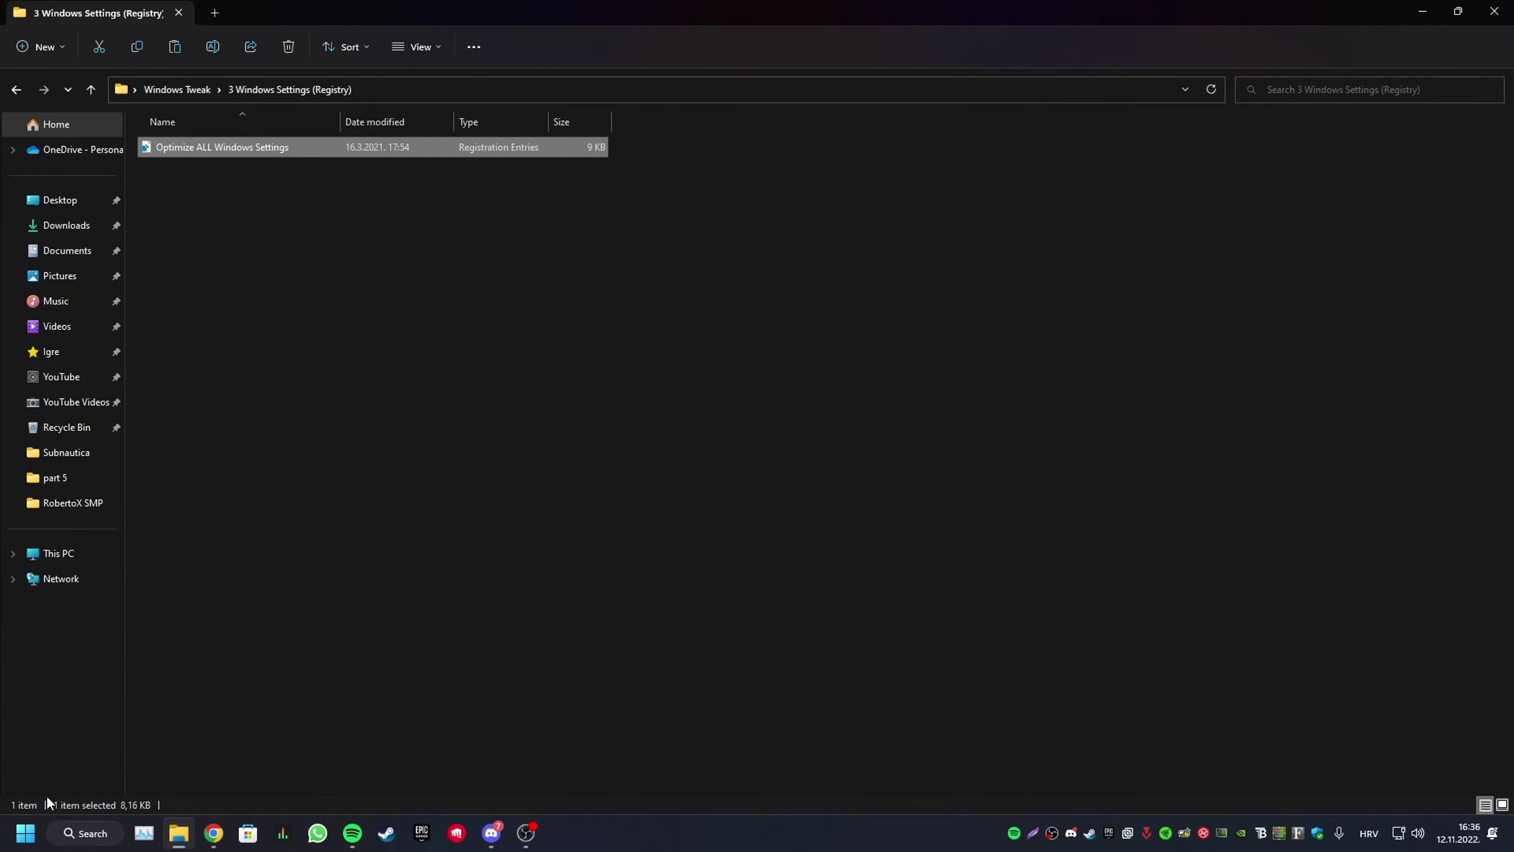
left_click(25, 833)
left_click(553, 630)
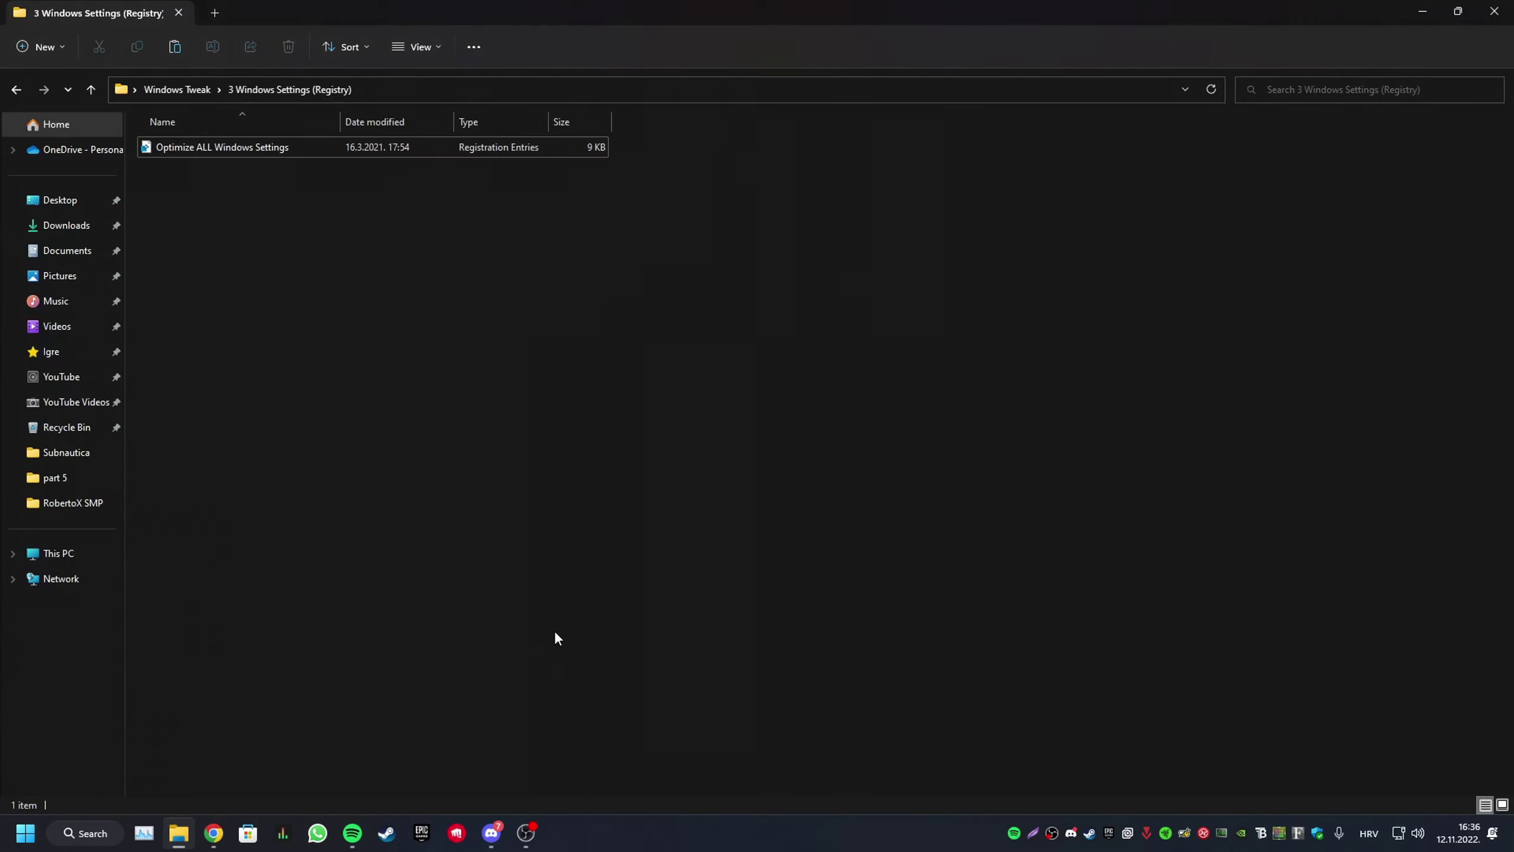
left_click(24, 833)
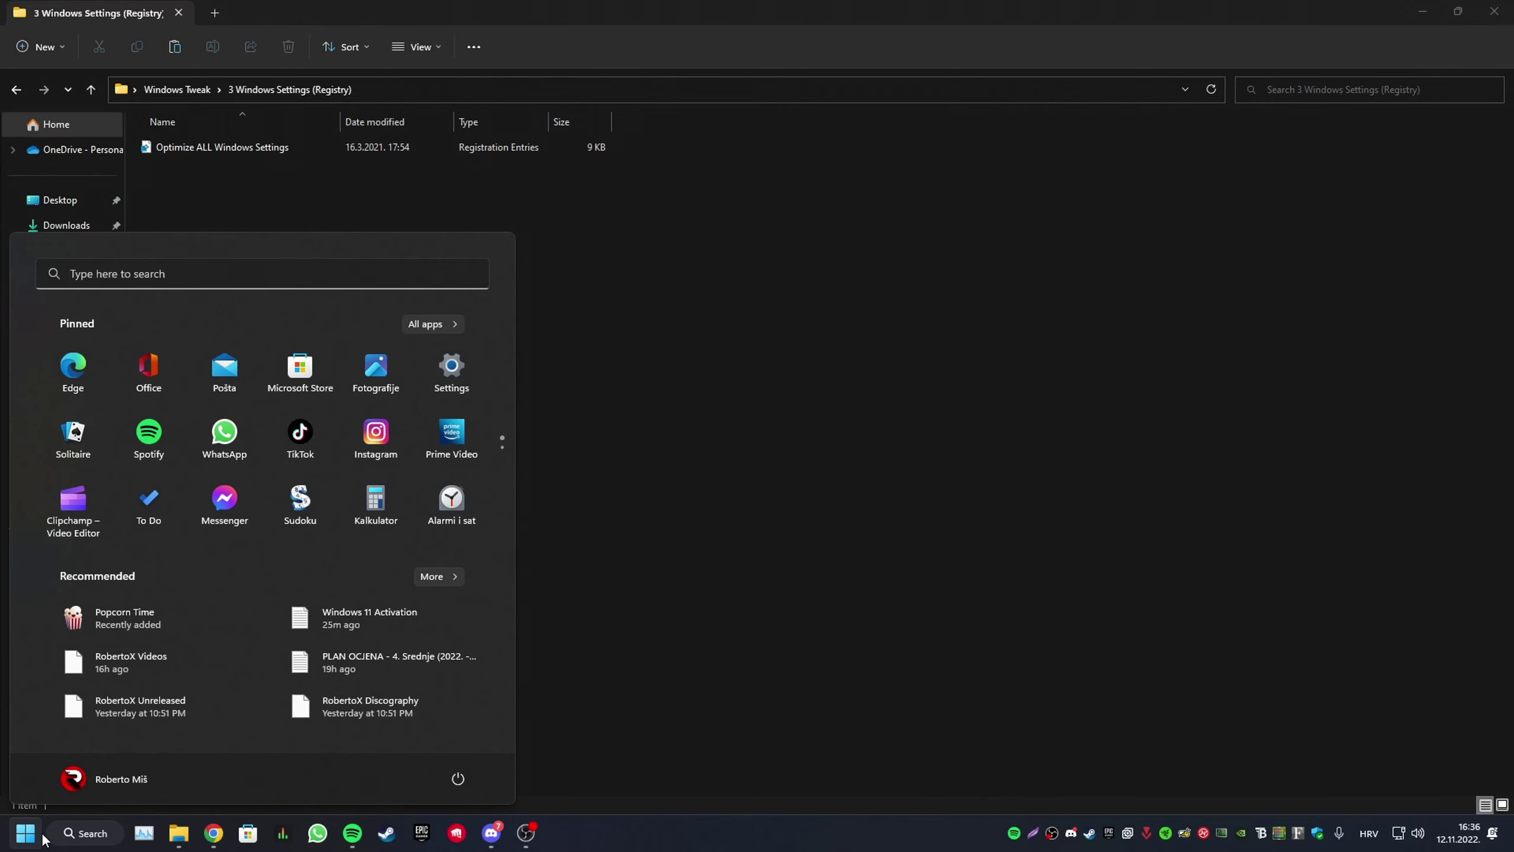
left_click(661, 672)
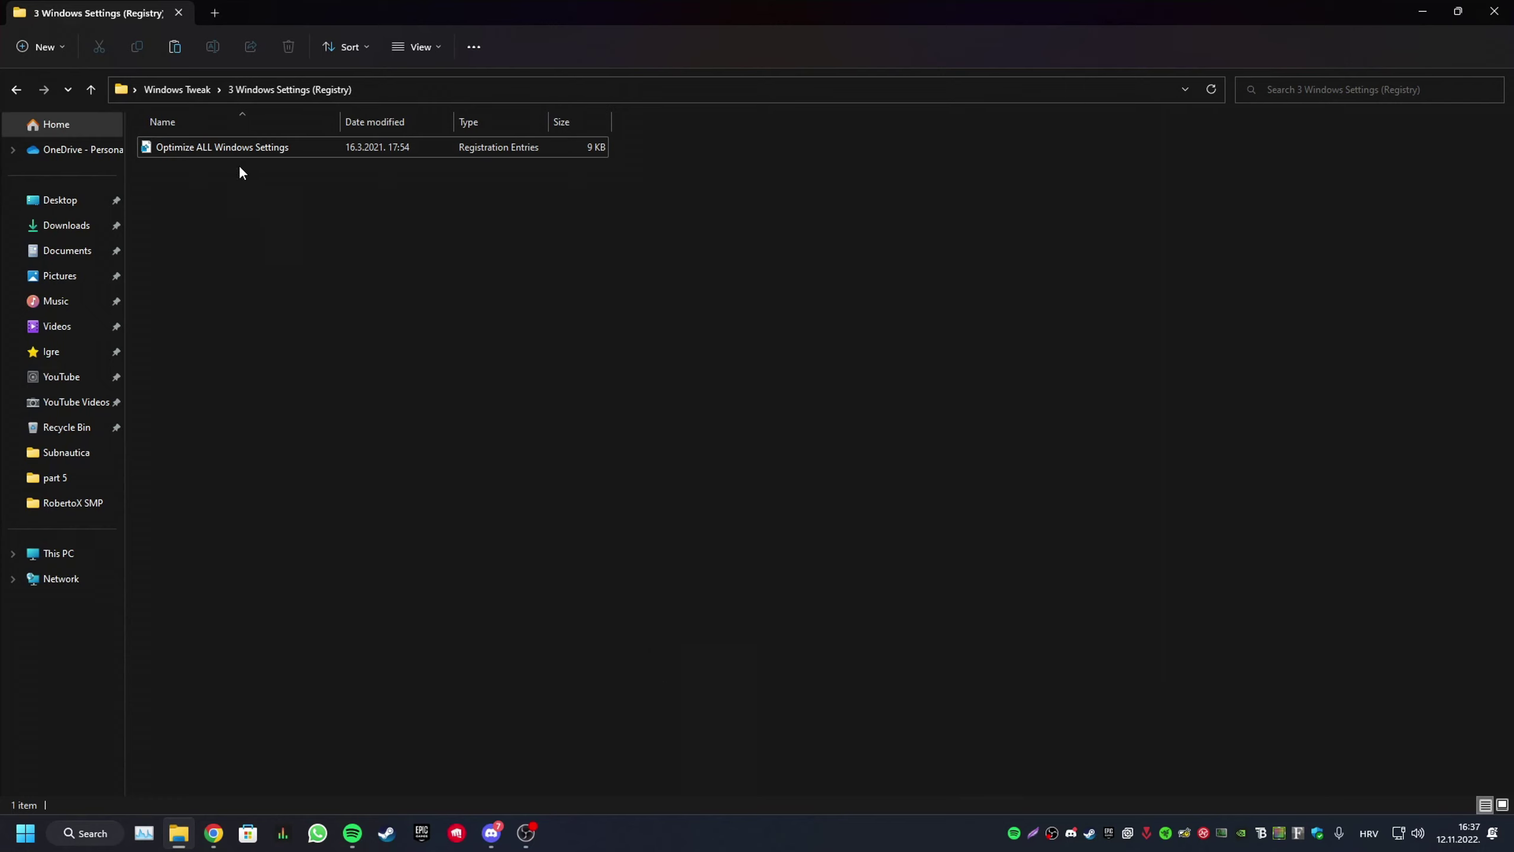
key("Down")
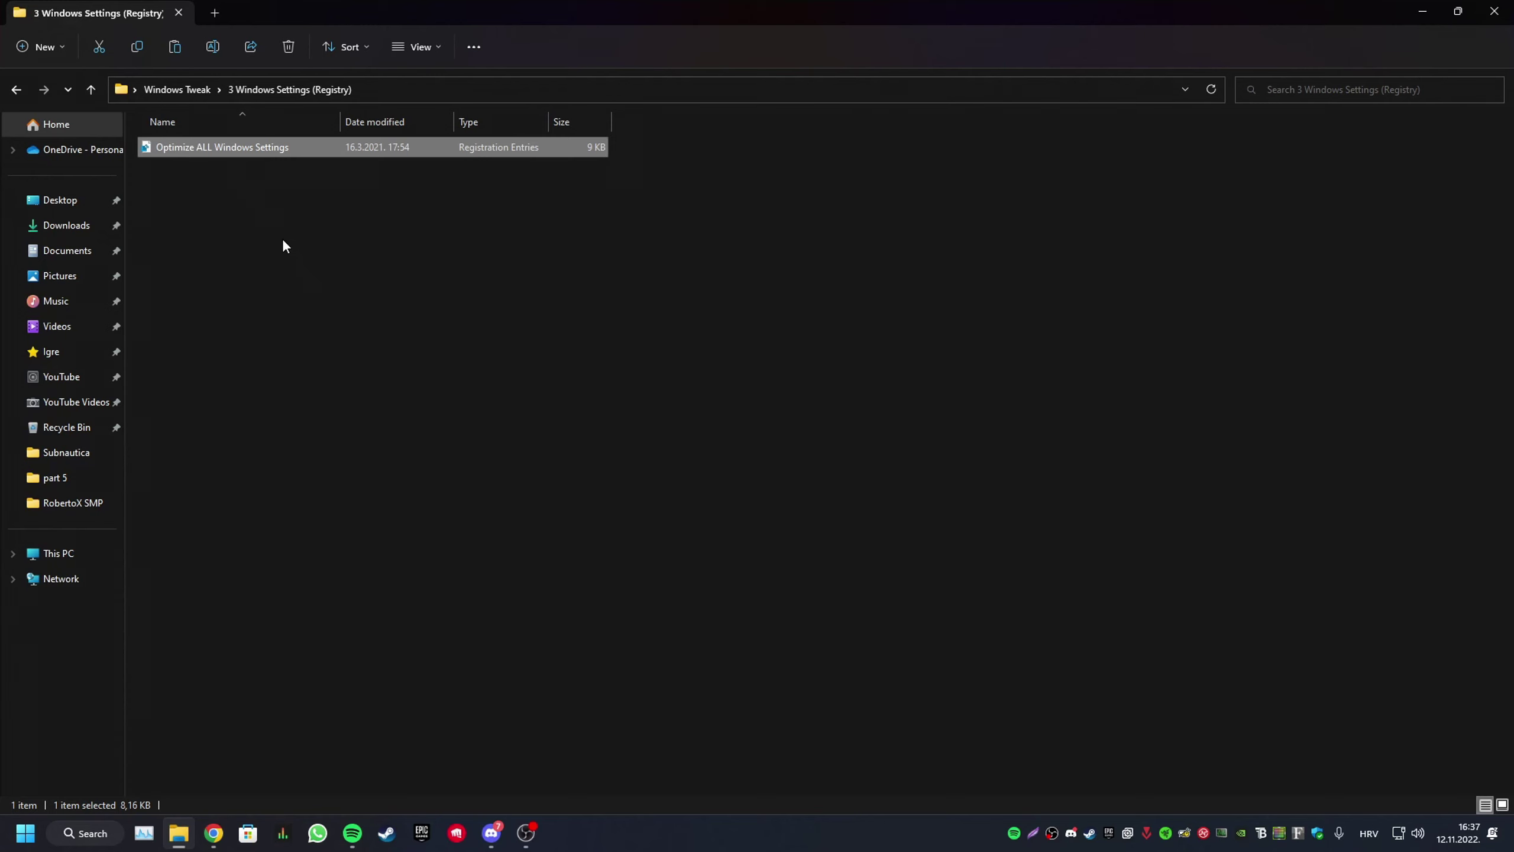
Return to the Windows Tweak folder, open the 4 Control Panel folder and go through its sound, mouse and performance items.
left_click(163, 88)
left_click(238, 221)
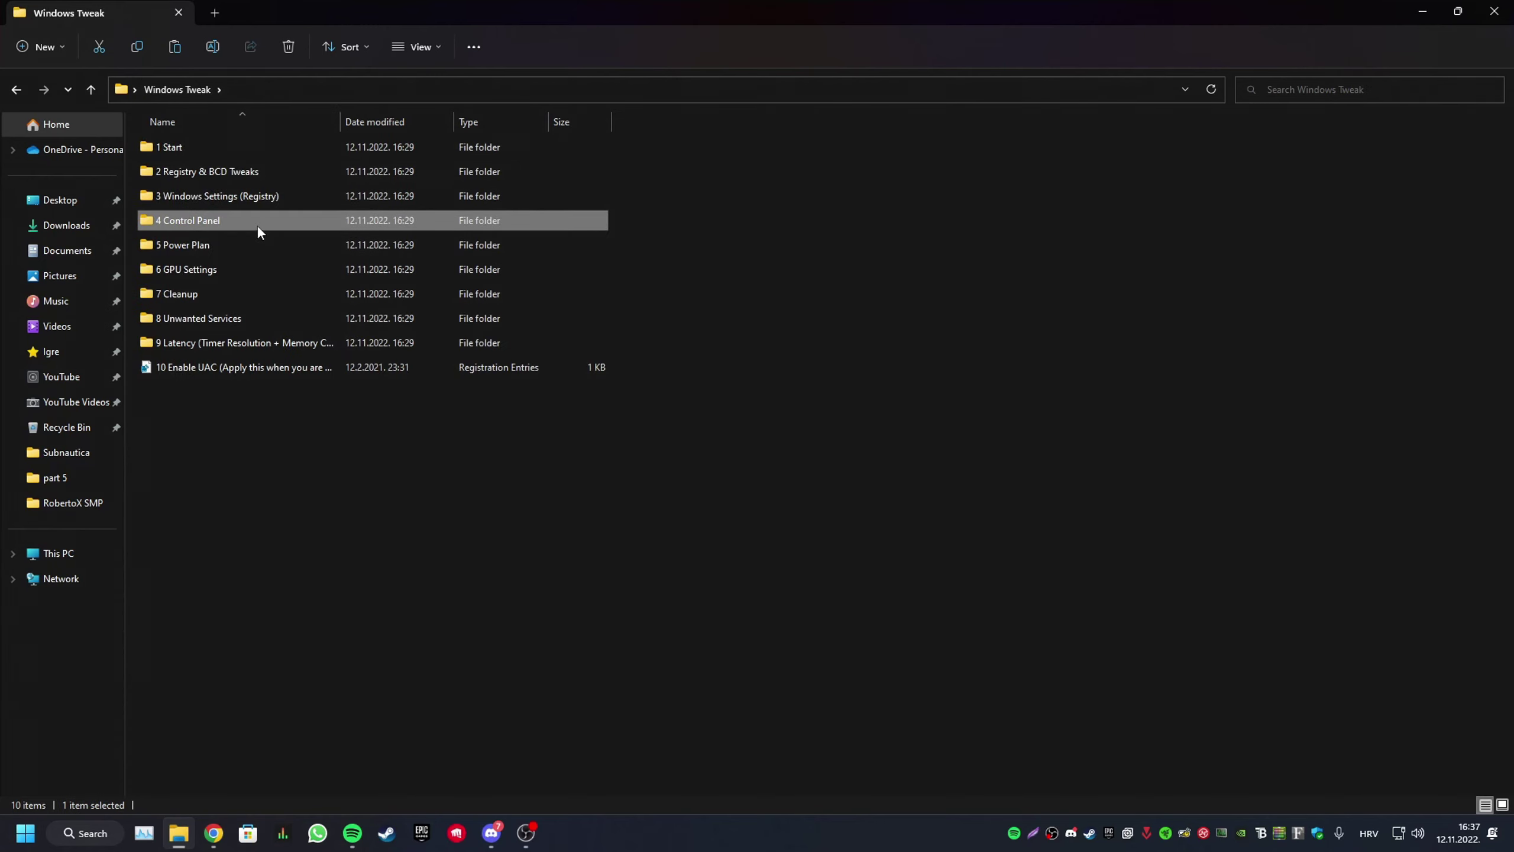
double_click(254, 220)
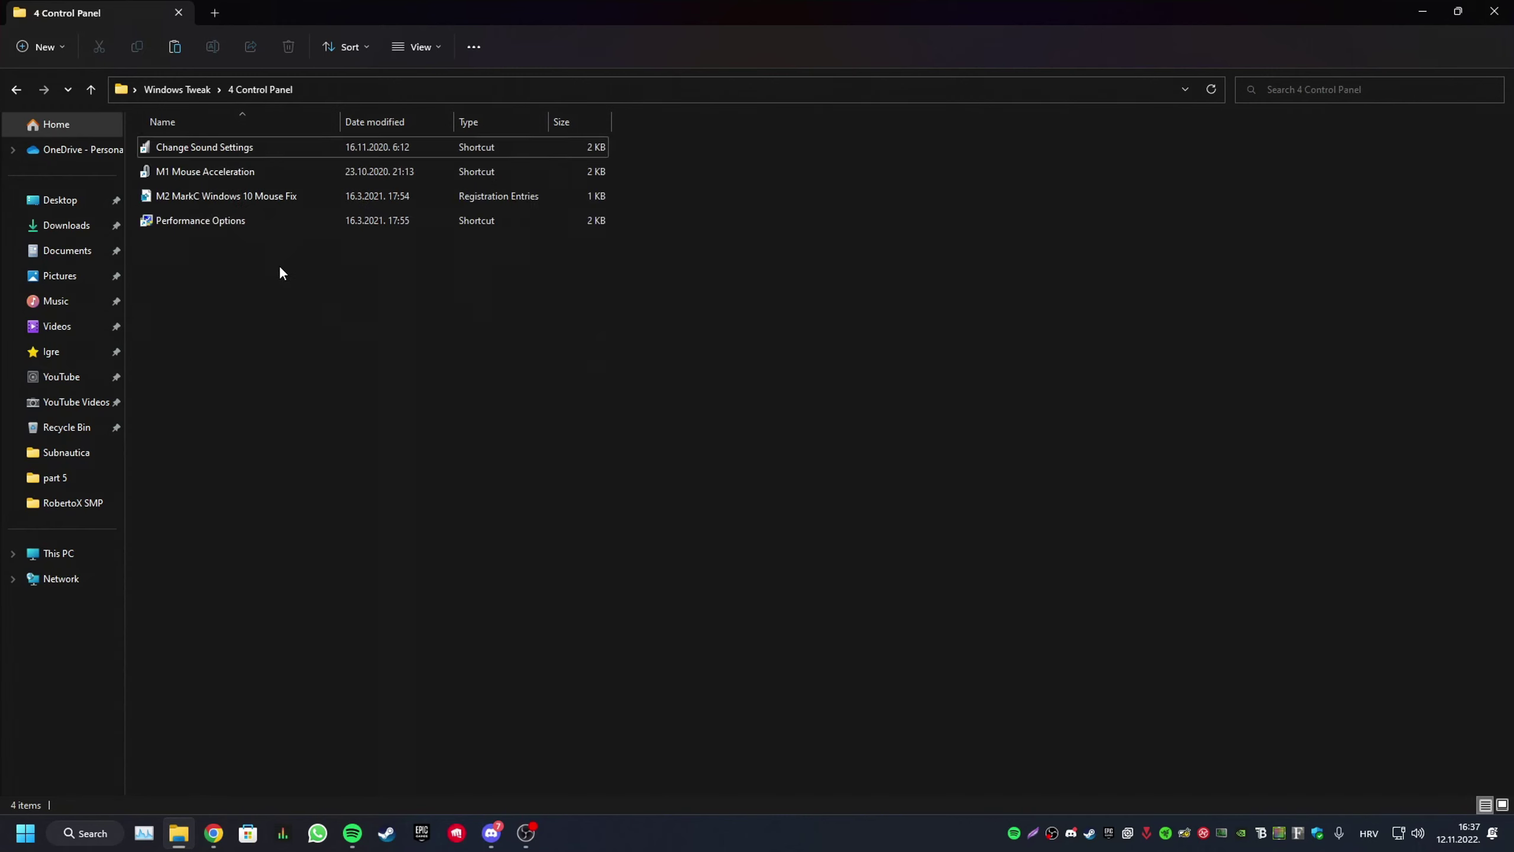
left_click(205, 148)
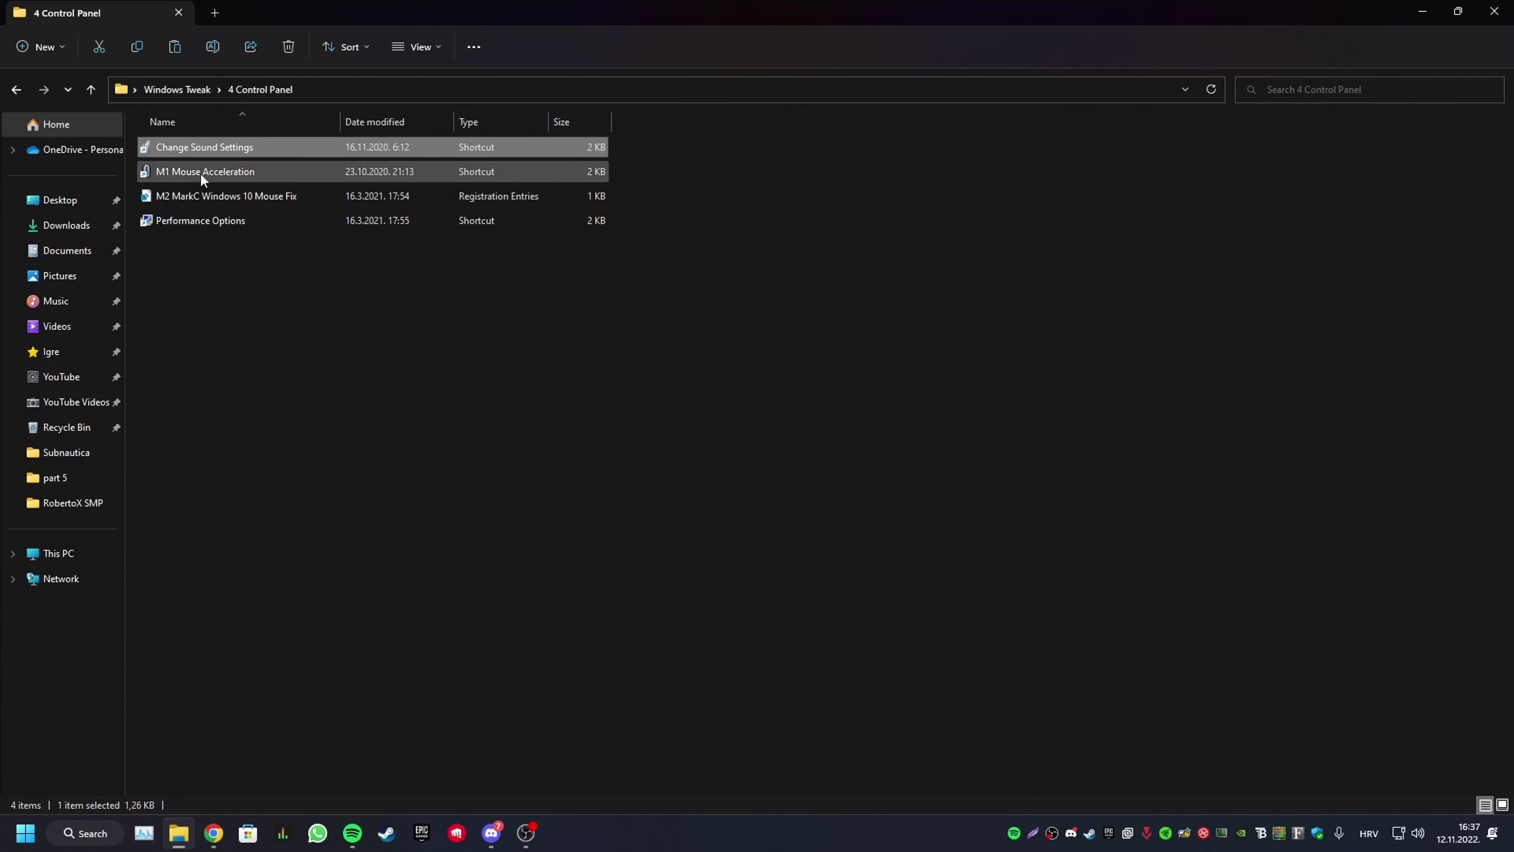
left_click(187, 172)
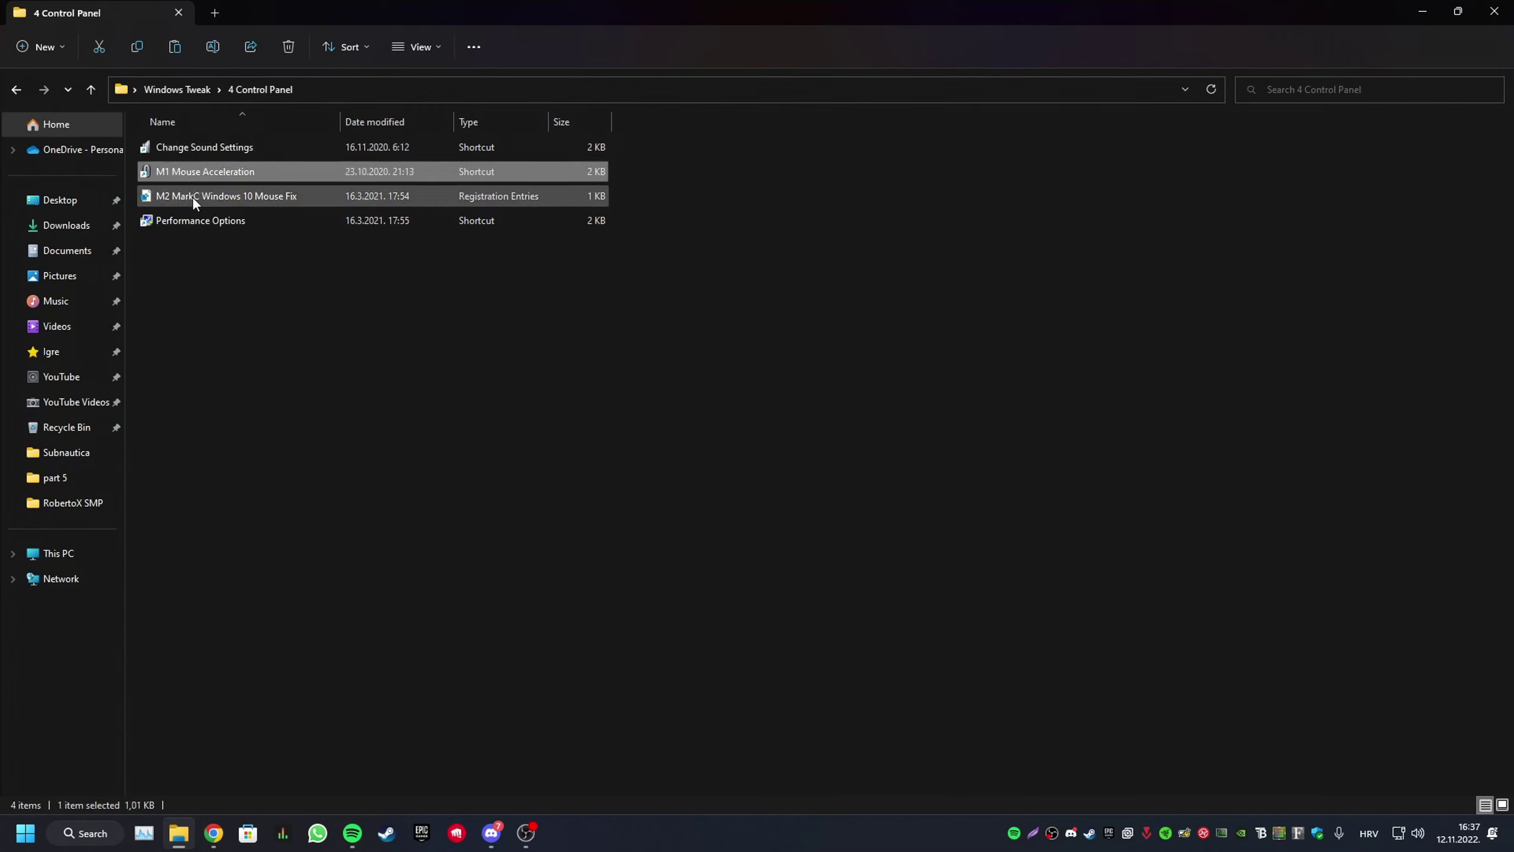
left_click(193, 197)
left_click(303, 224)
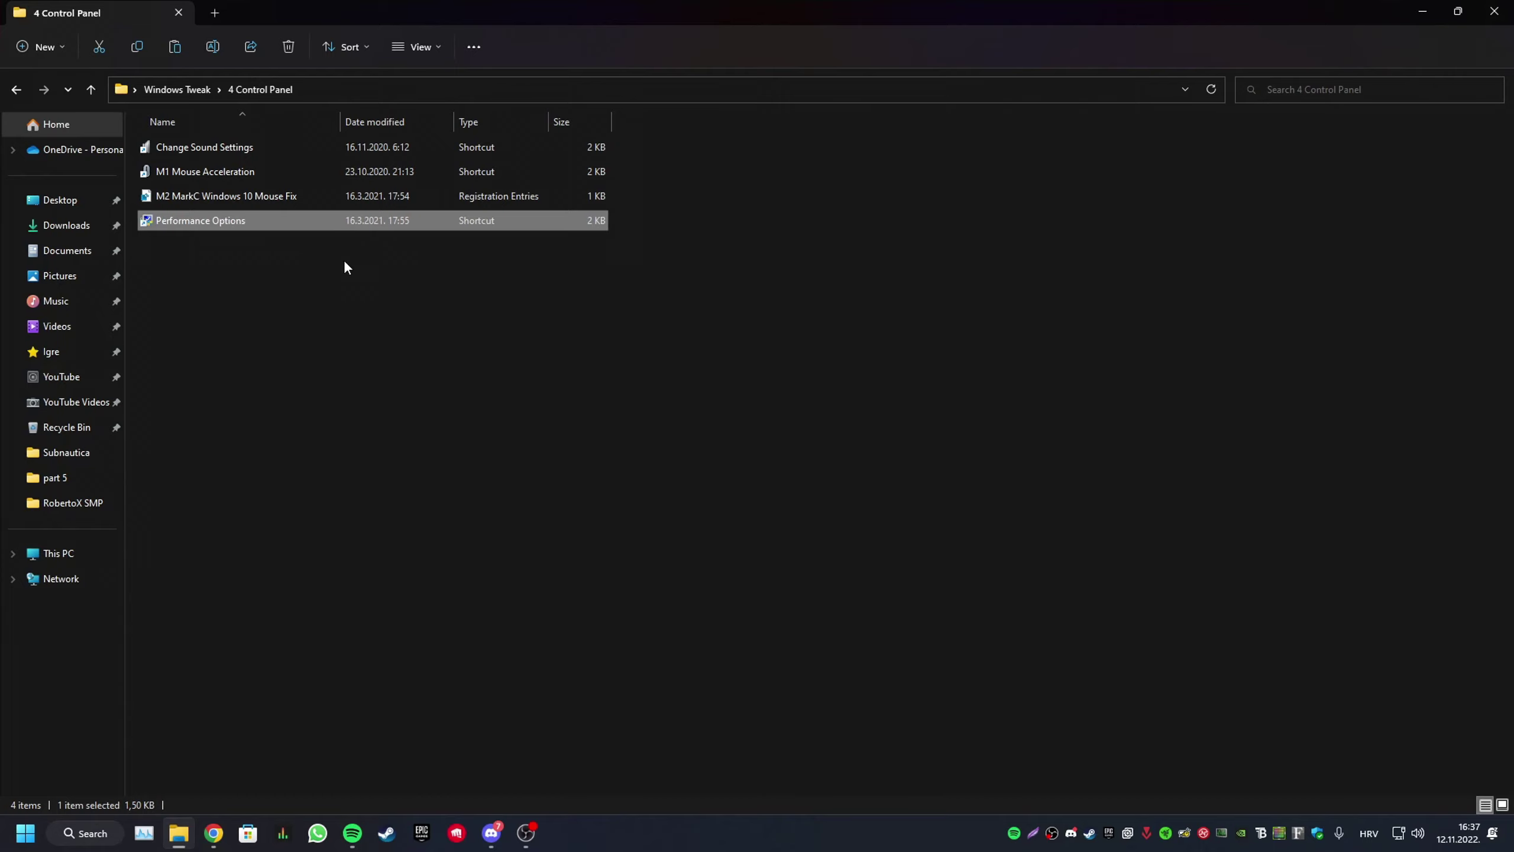
Open Change Sound Settings and disable the Focusrite USB Audio speakers and the unplugged High Definition Audio Device speakers.
double_click(232, 147)
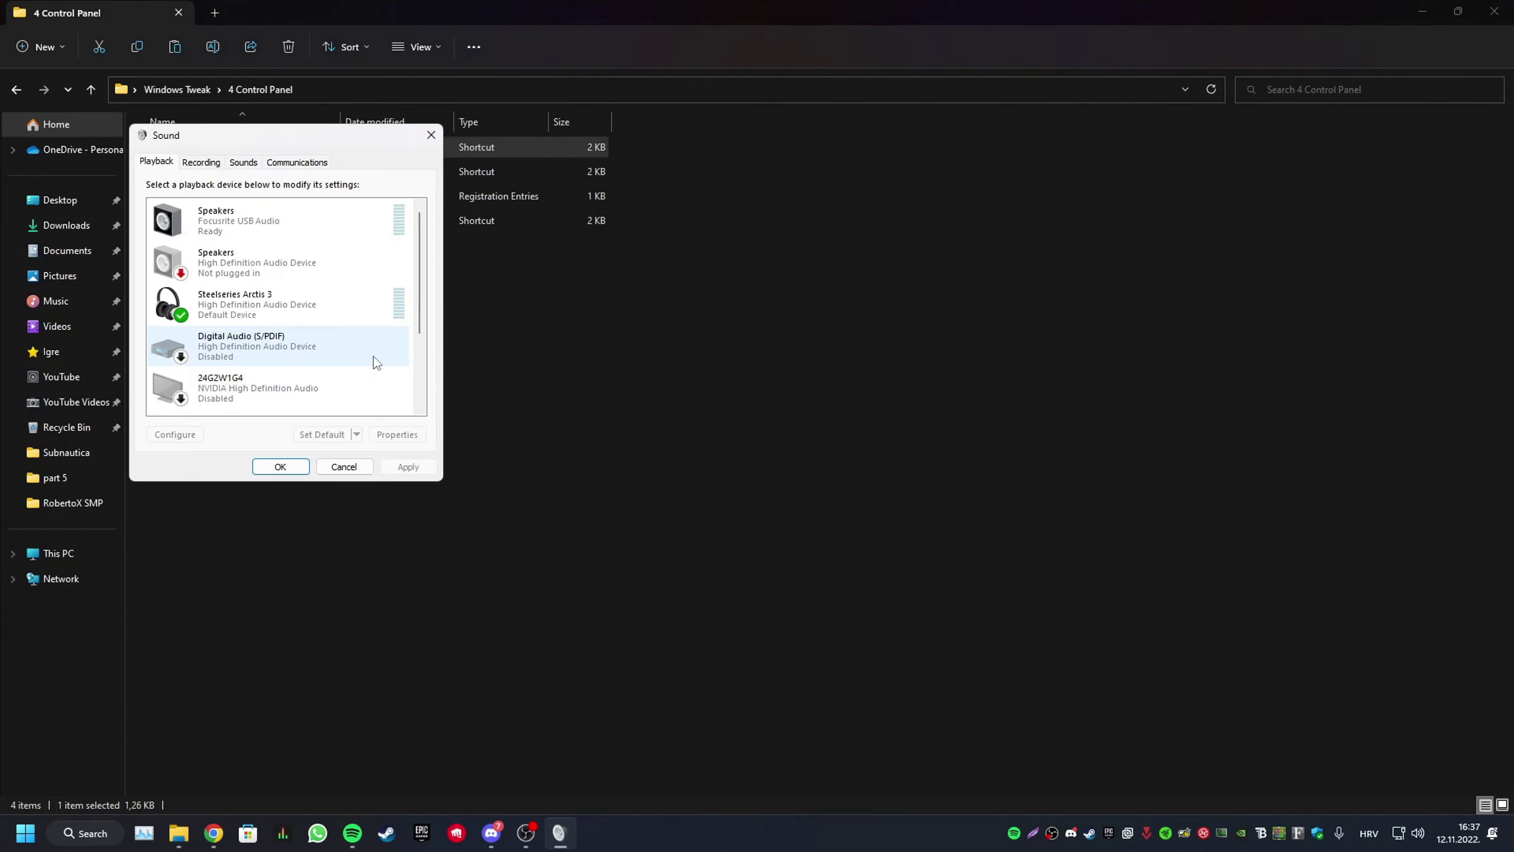
left_click_drag(261, 145, 599, 168)
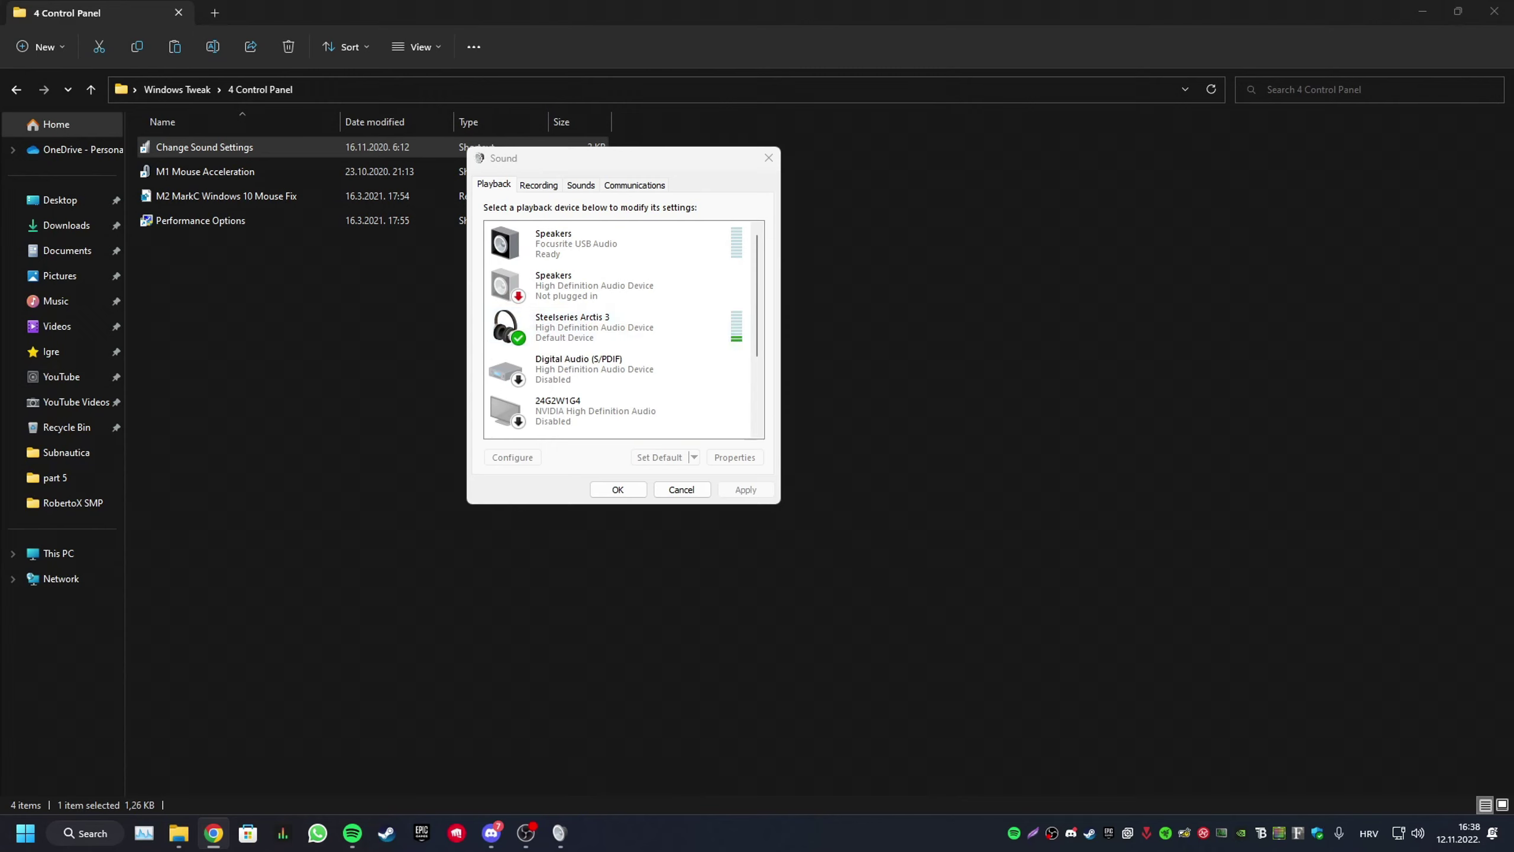
left_click(599, 334)
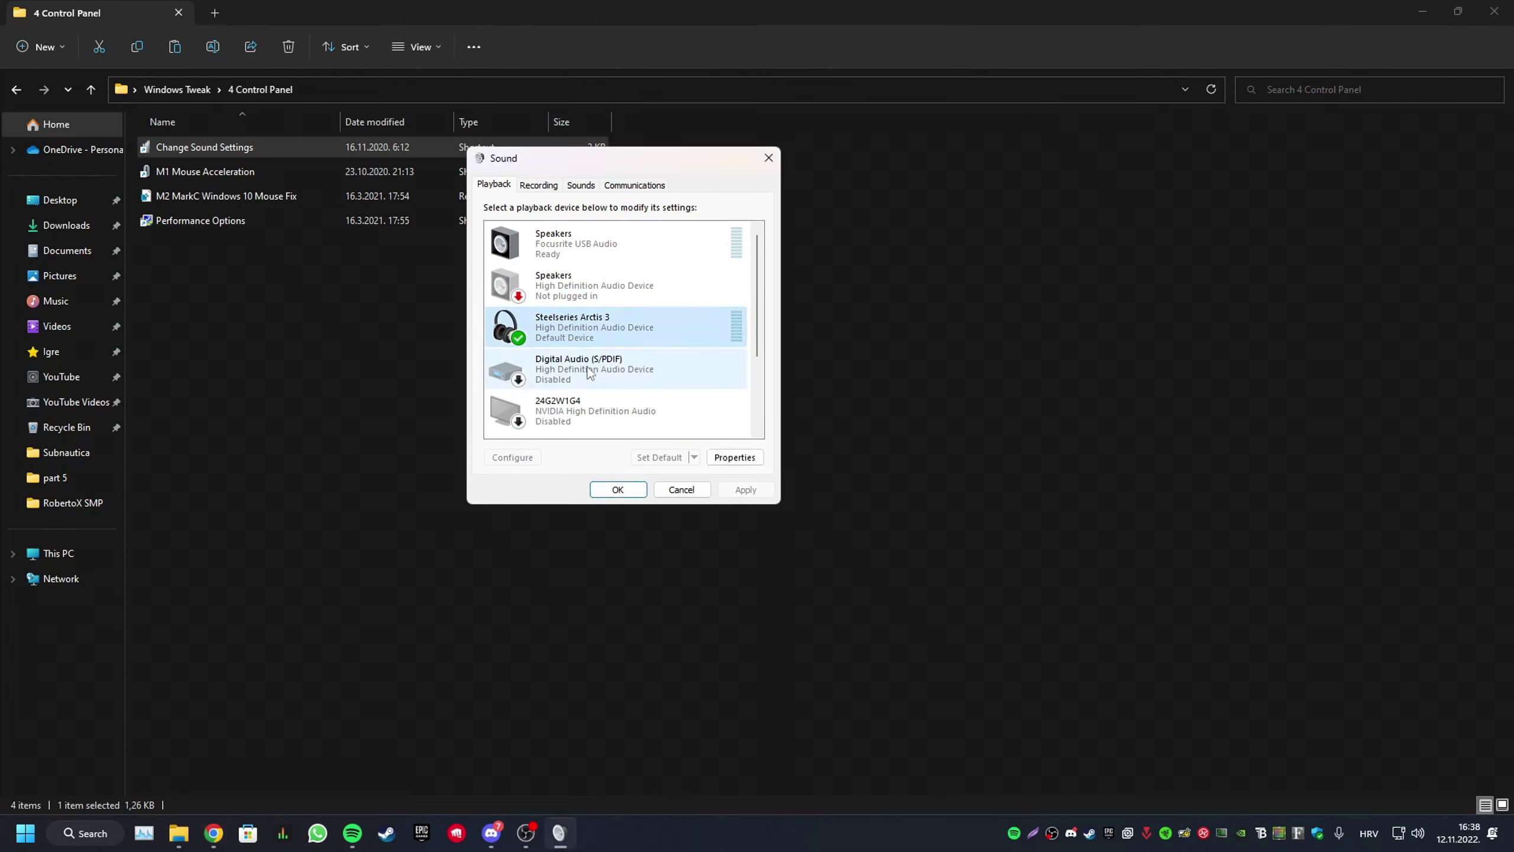
left_click(596, 247)
right_click(598, 250)
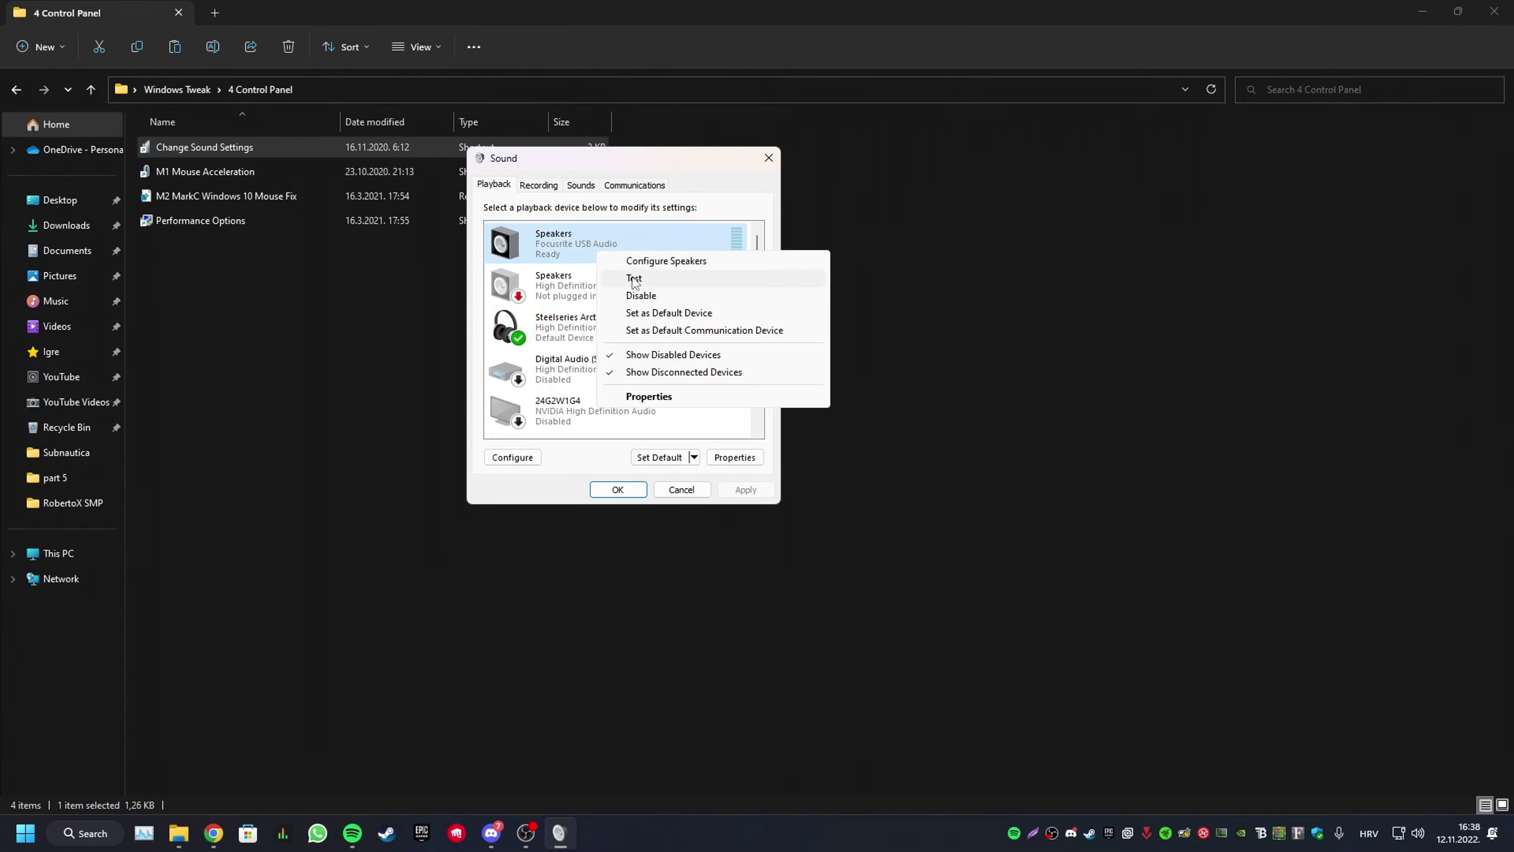
left_click(640, 295)
left_click(602, 268)
right_click(592, 283)
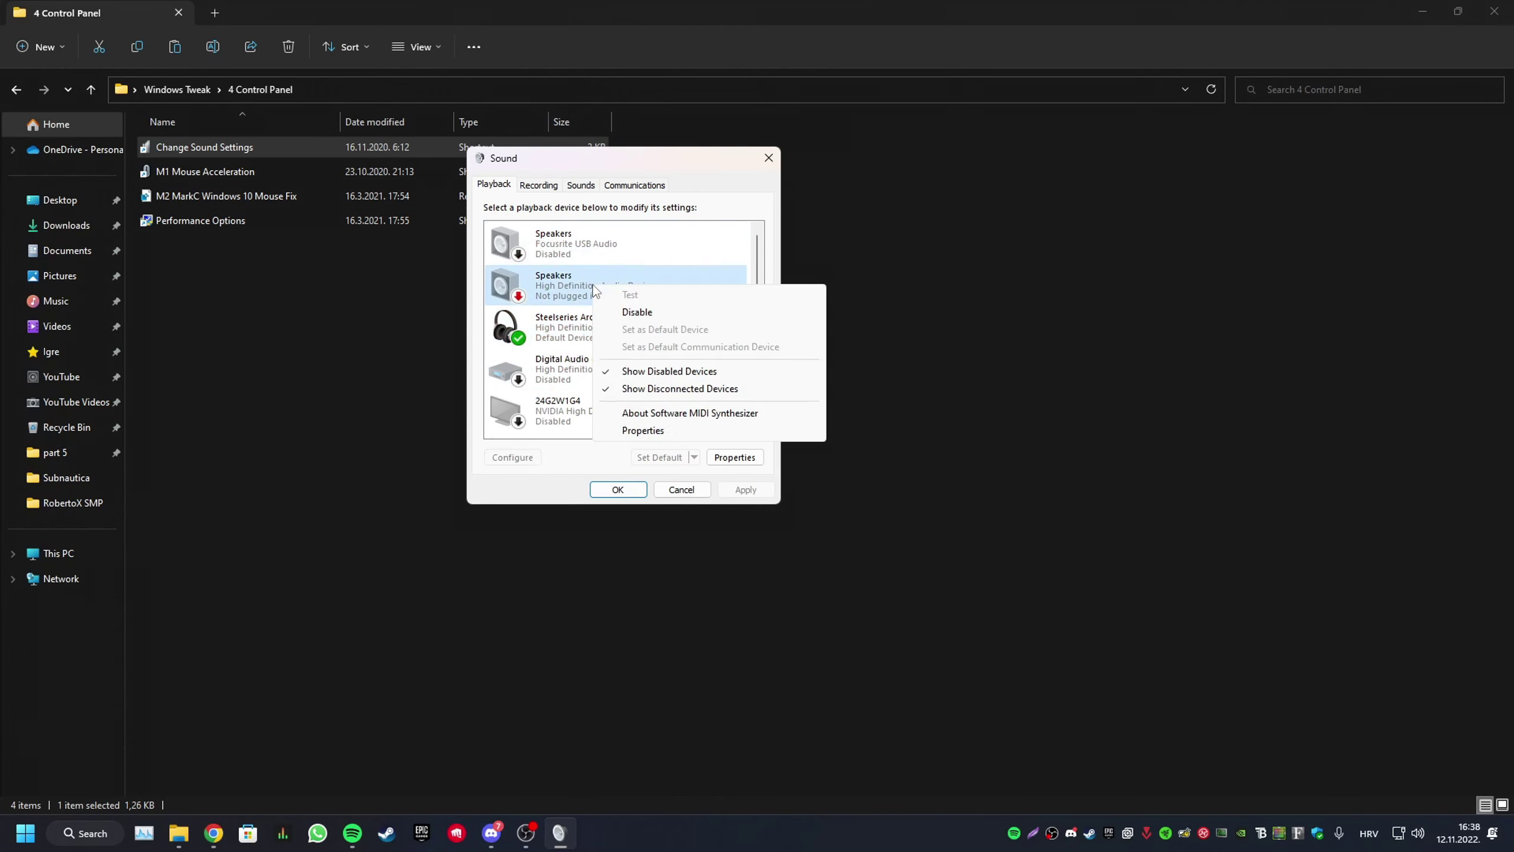
left_click(636, 312)
Check the remaining playback devices, hide the disabled devices from the list, and select Steelseries Arctis 3.
scroll(757, 330, "down", 2)
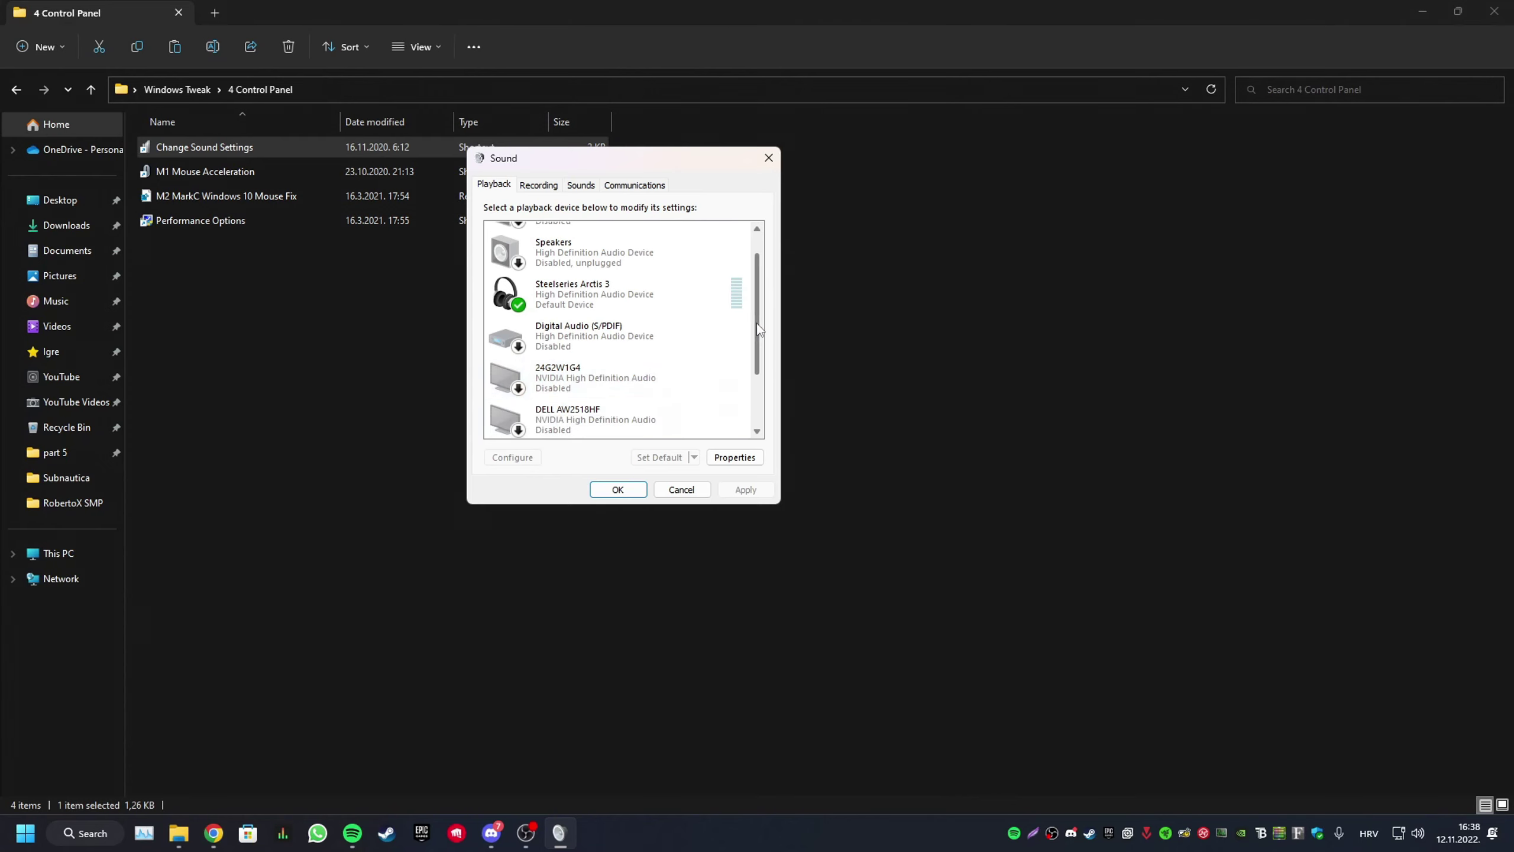
scroll(757, 329, "down", 2)
left_click(608, 420)
right_click(608, 422)
left_click(750, 401)
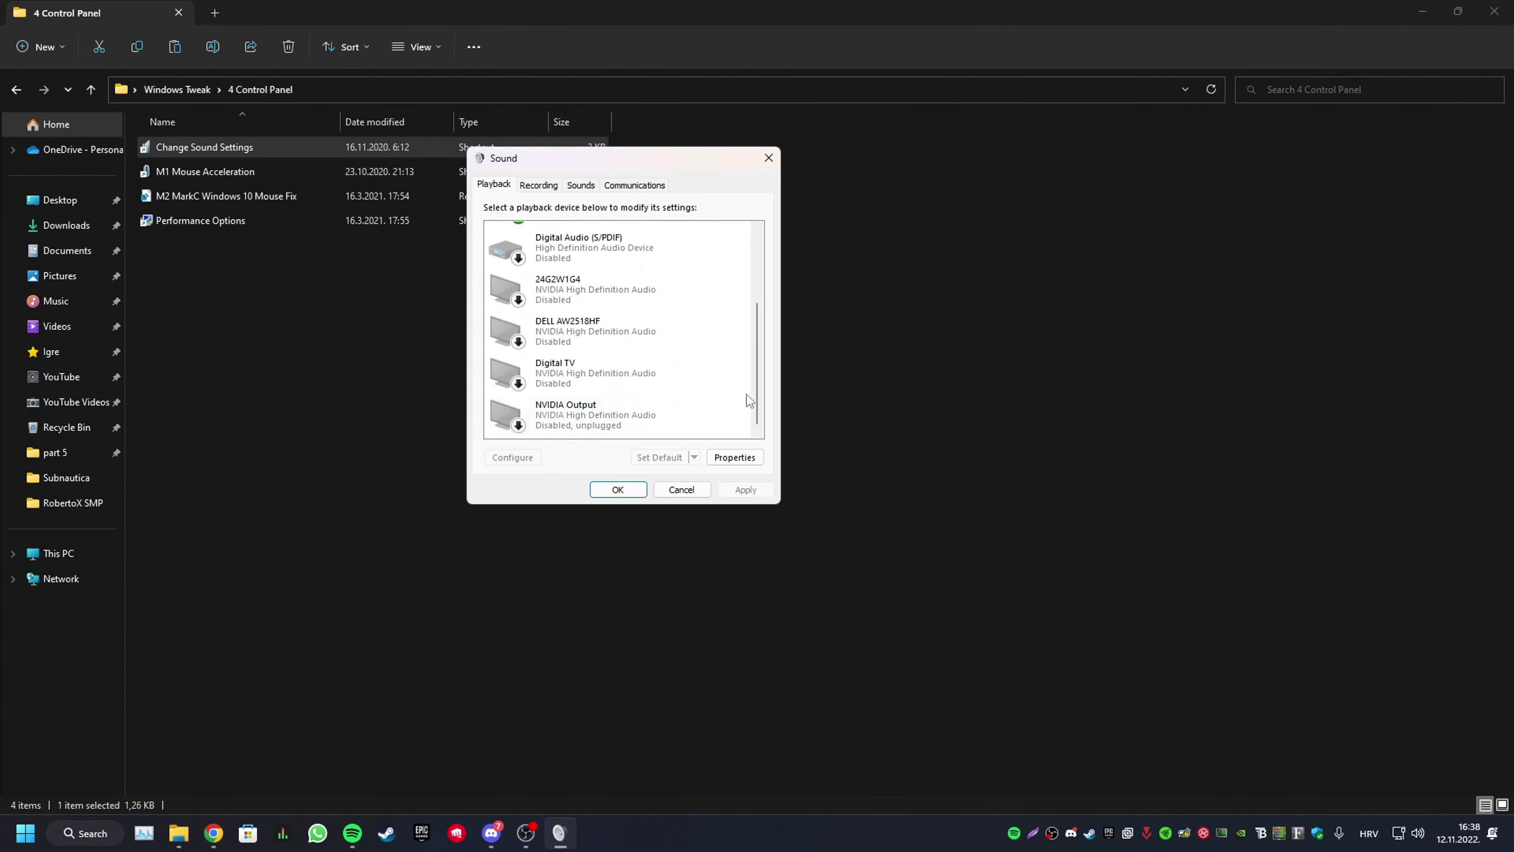
scroll(749, 382, "up", 3)
left_click(524, 254)
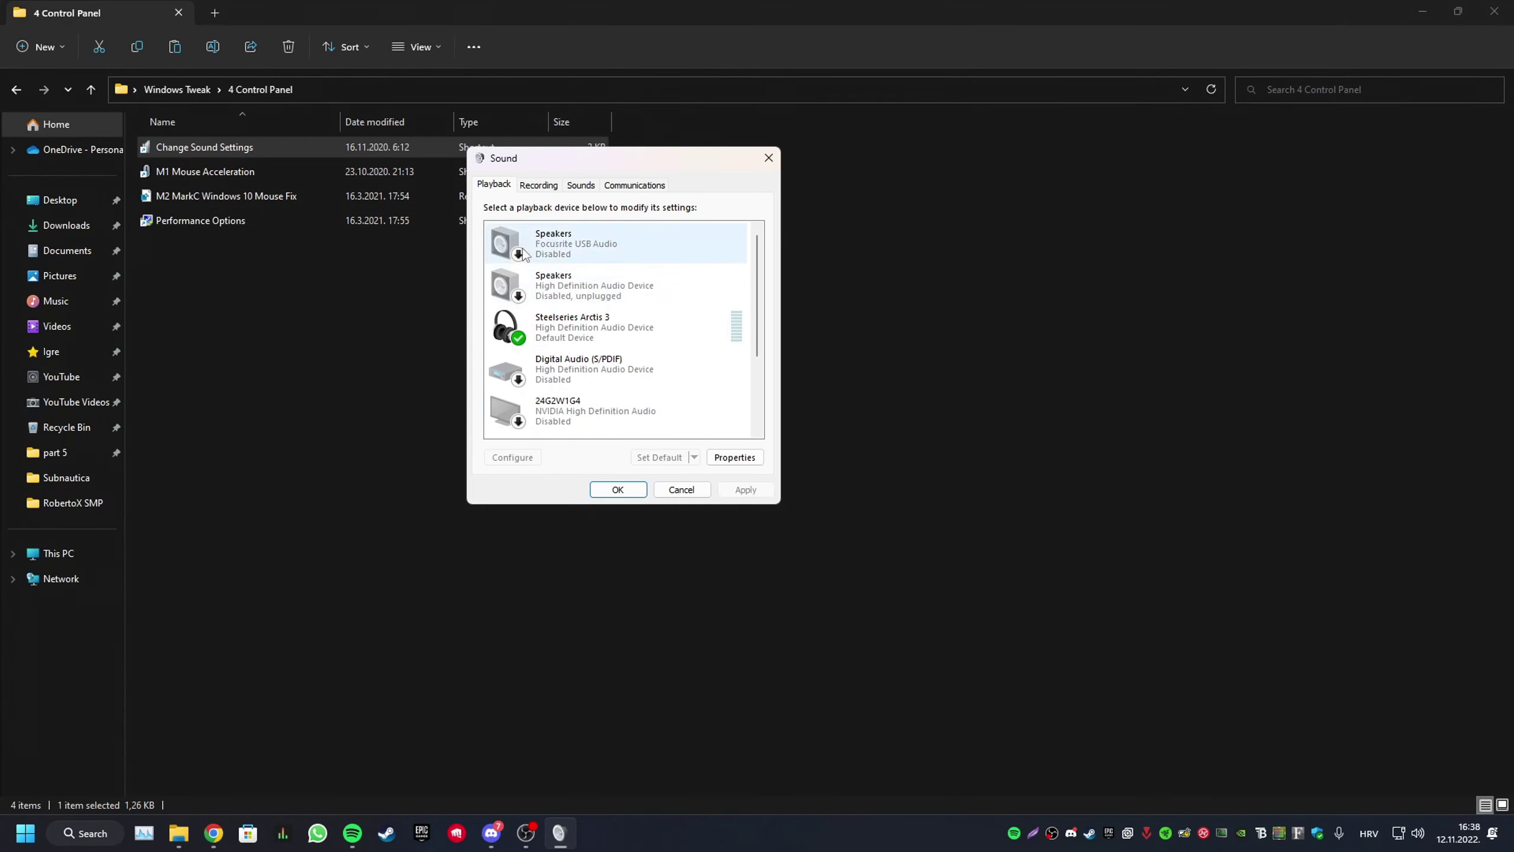
right_click(751, 319)
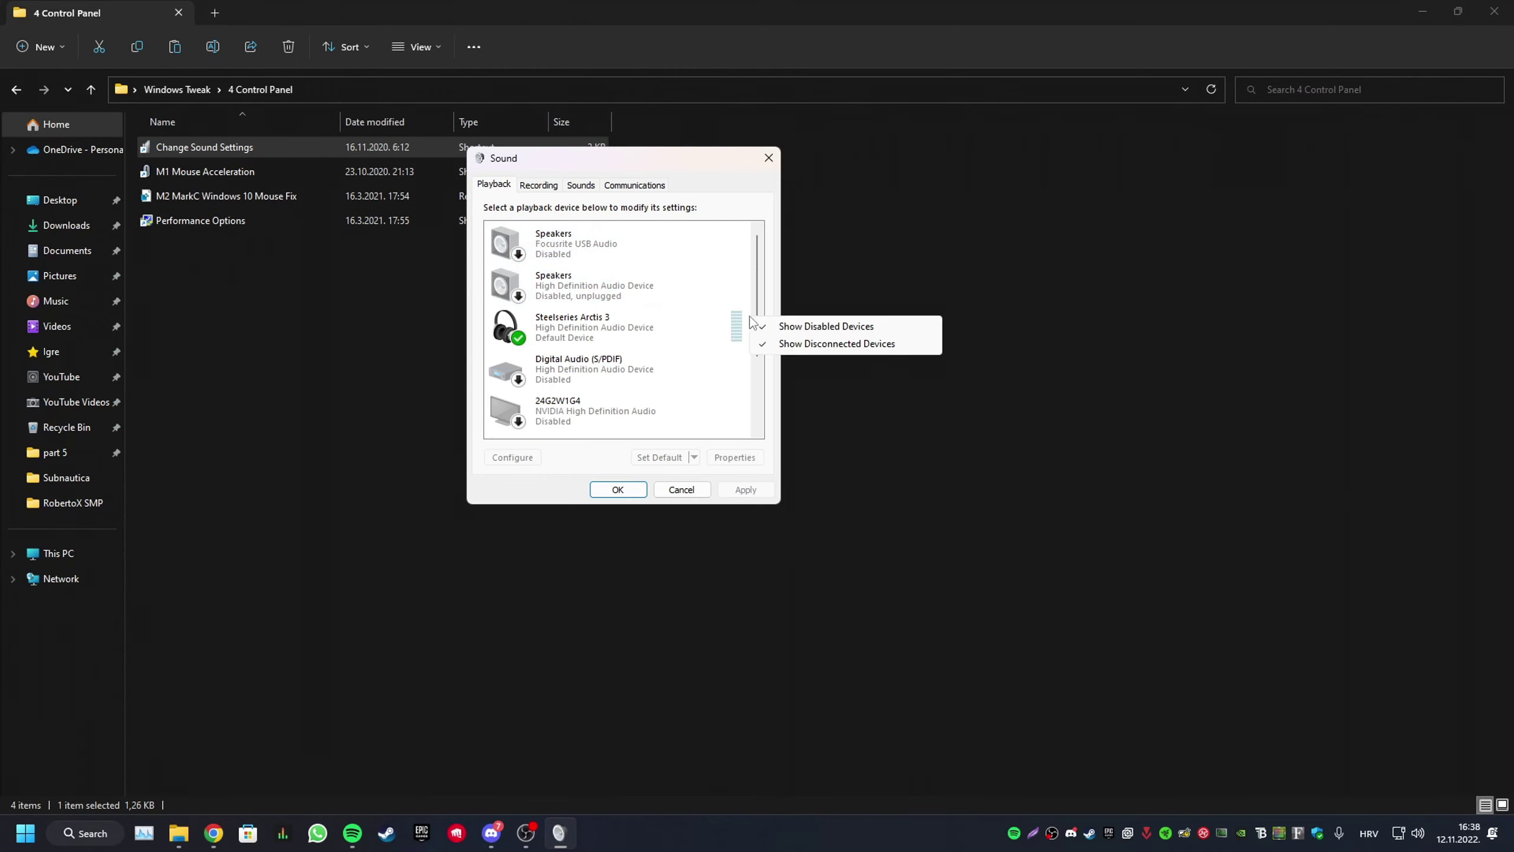
left_click(768, 328)
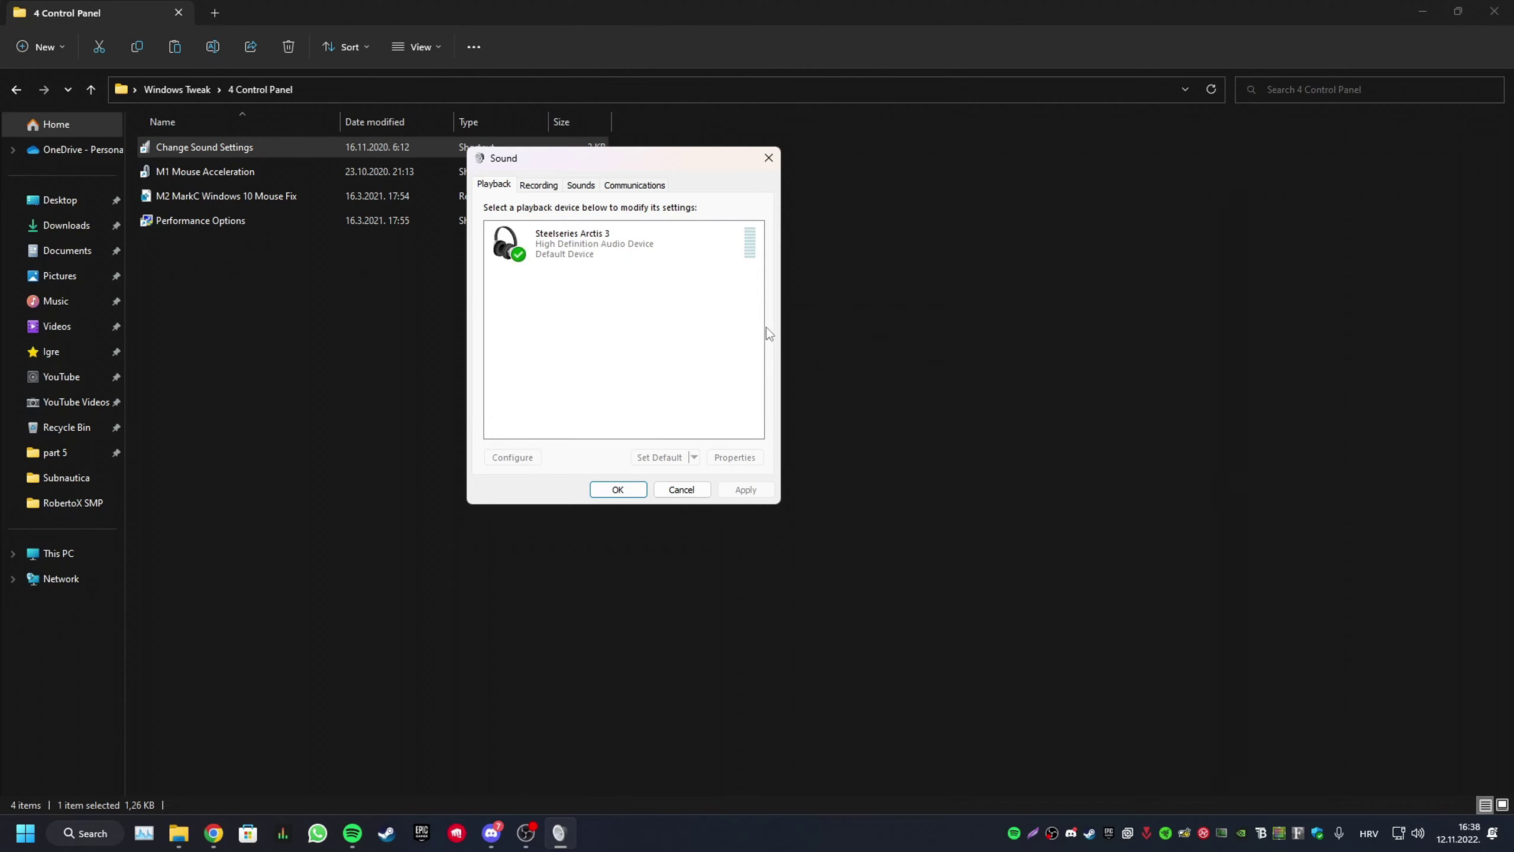
left_click(627, 240)
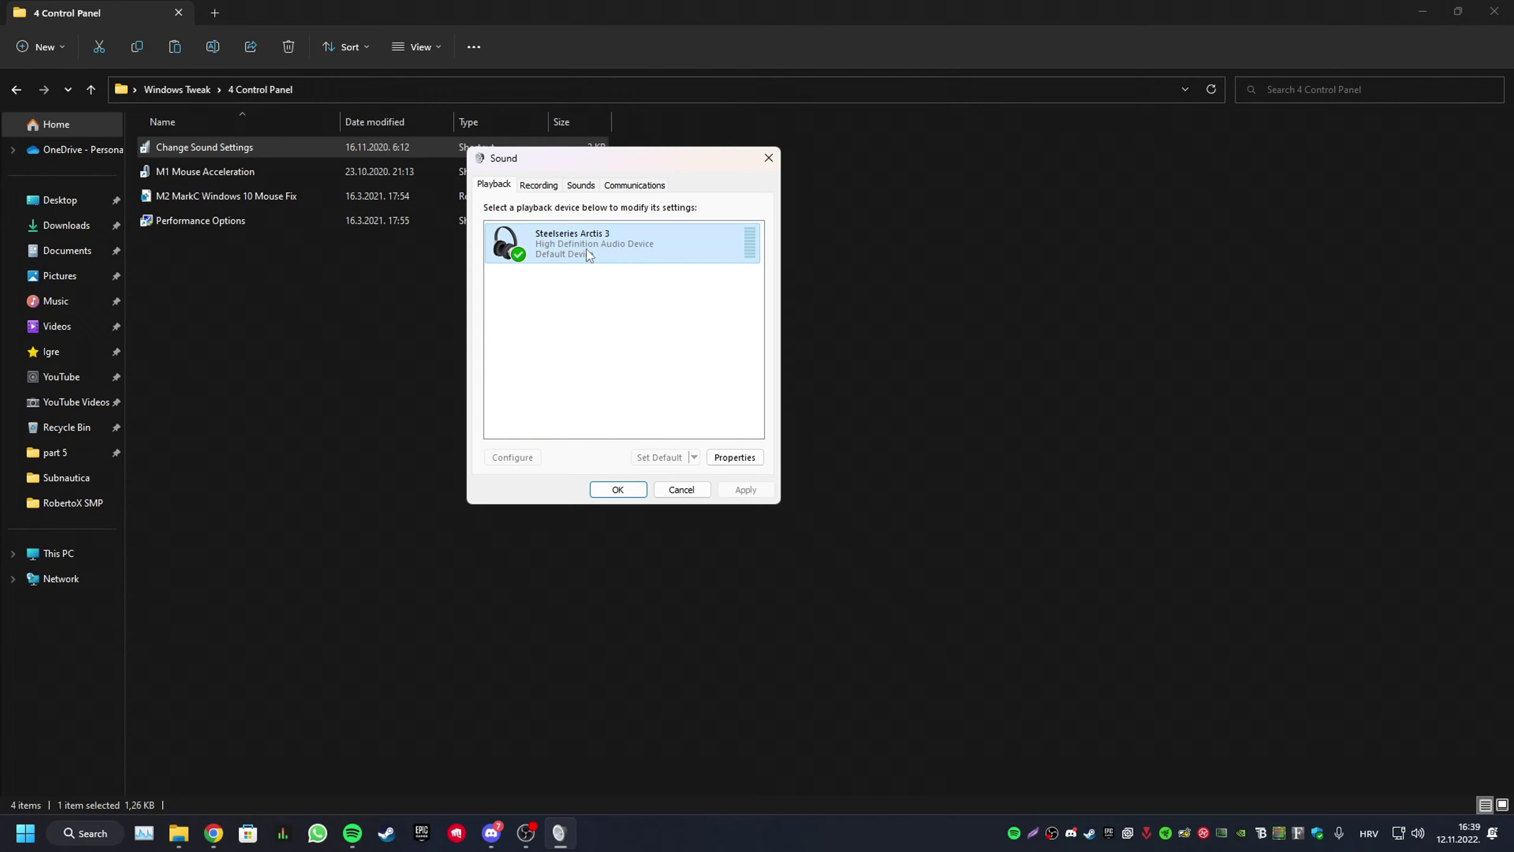
key("alt+Tab")
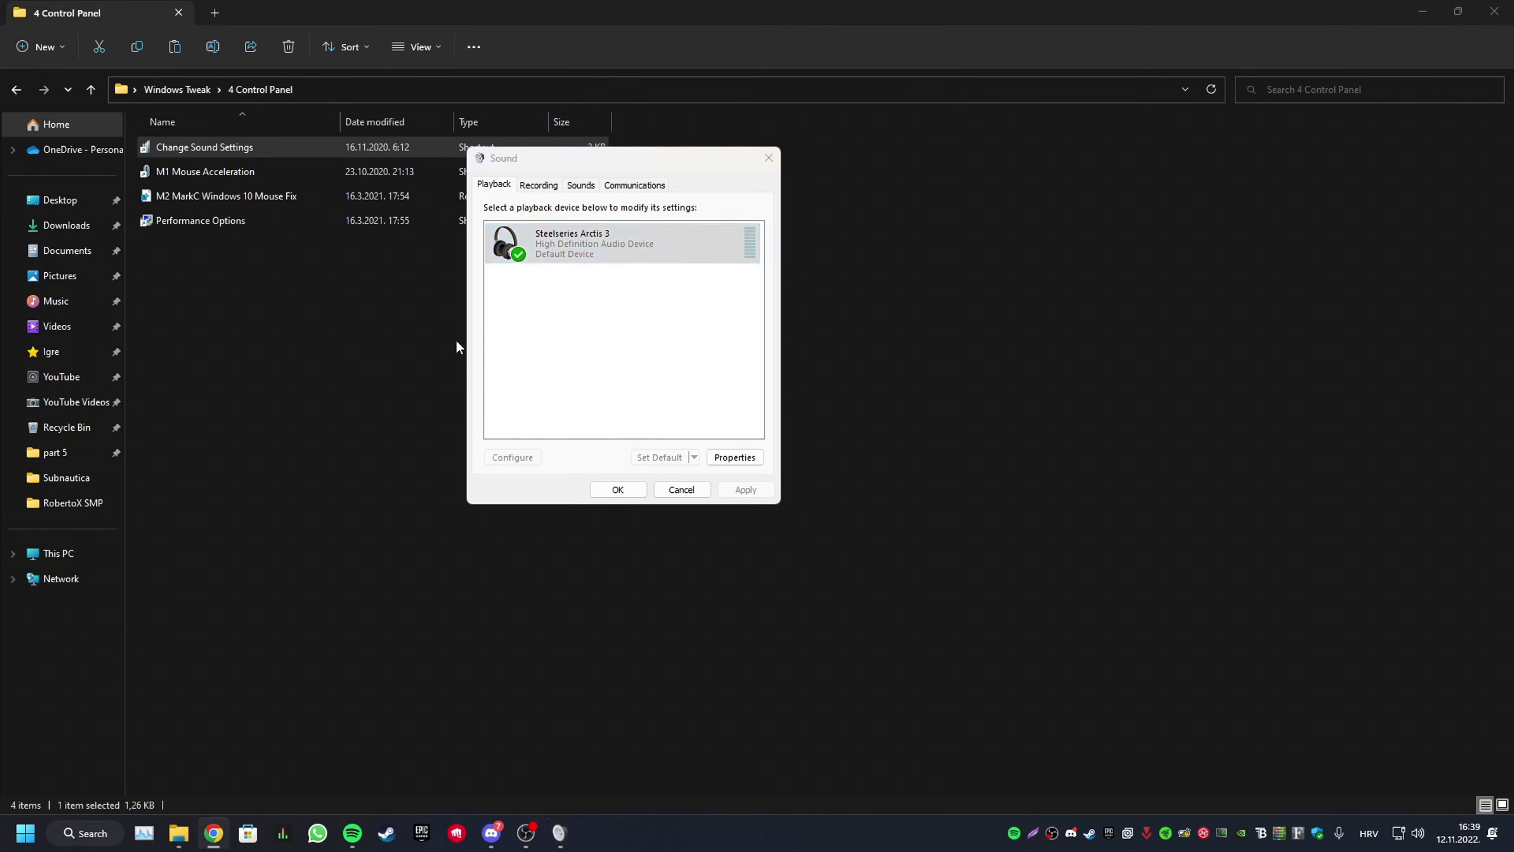
Disable the unplugged Microphone and Line In recording devices, leaving Analogue 1 + 2 enabled.
left_click(543, 191)
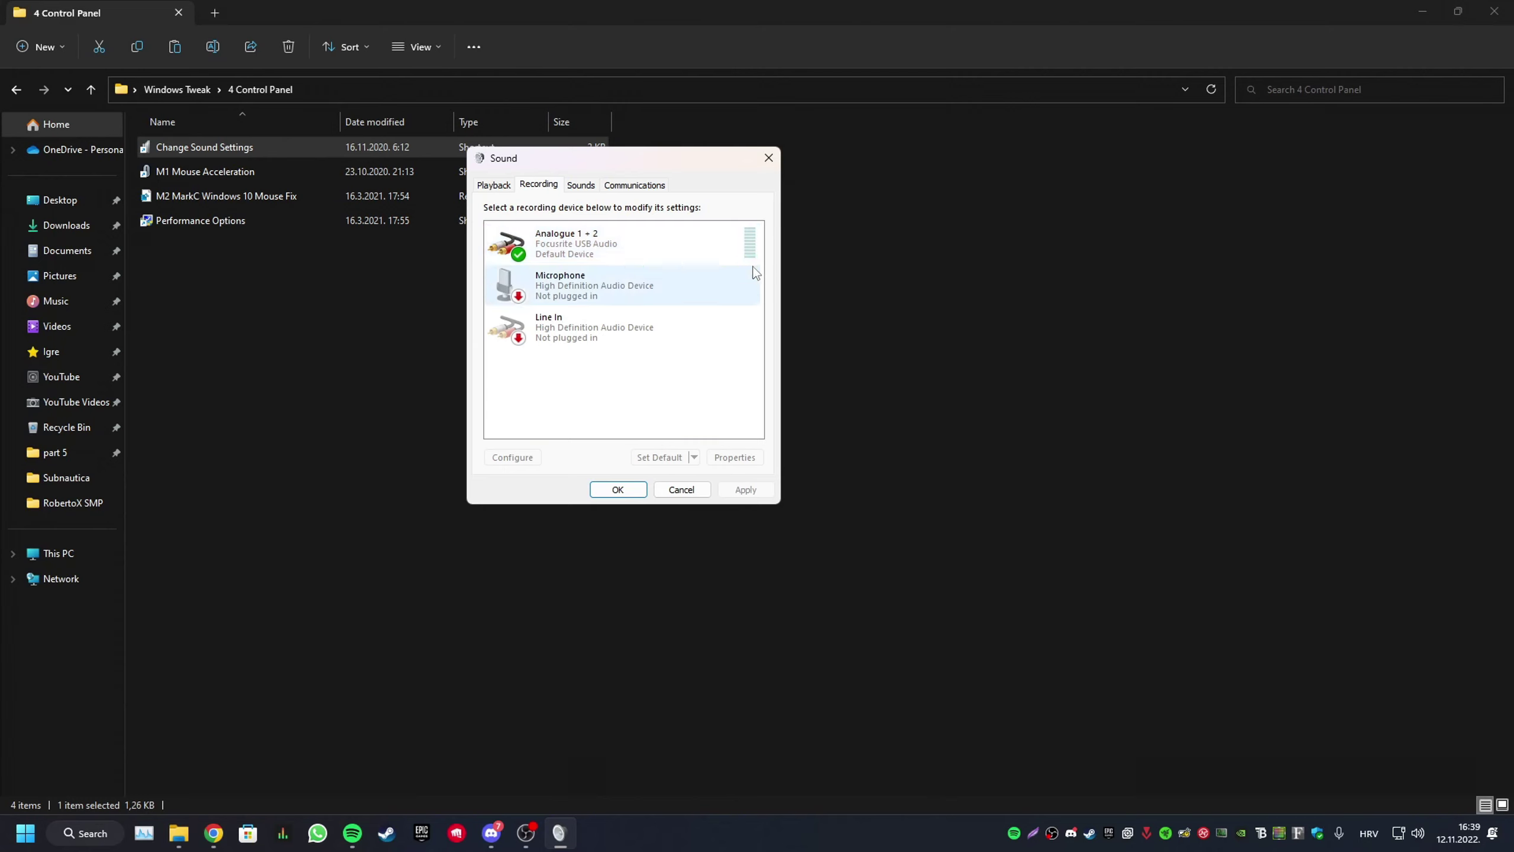
right_click(590, 283)
left_click(630, 289)
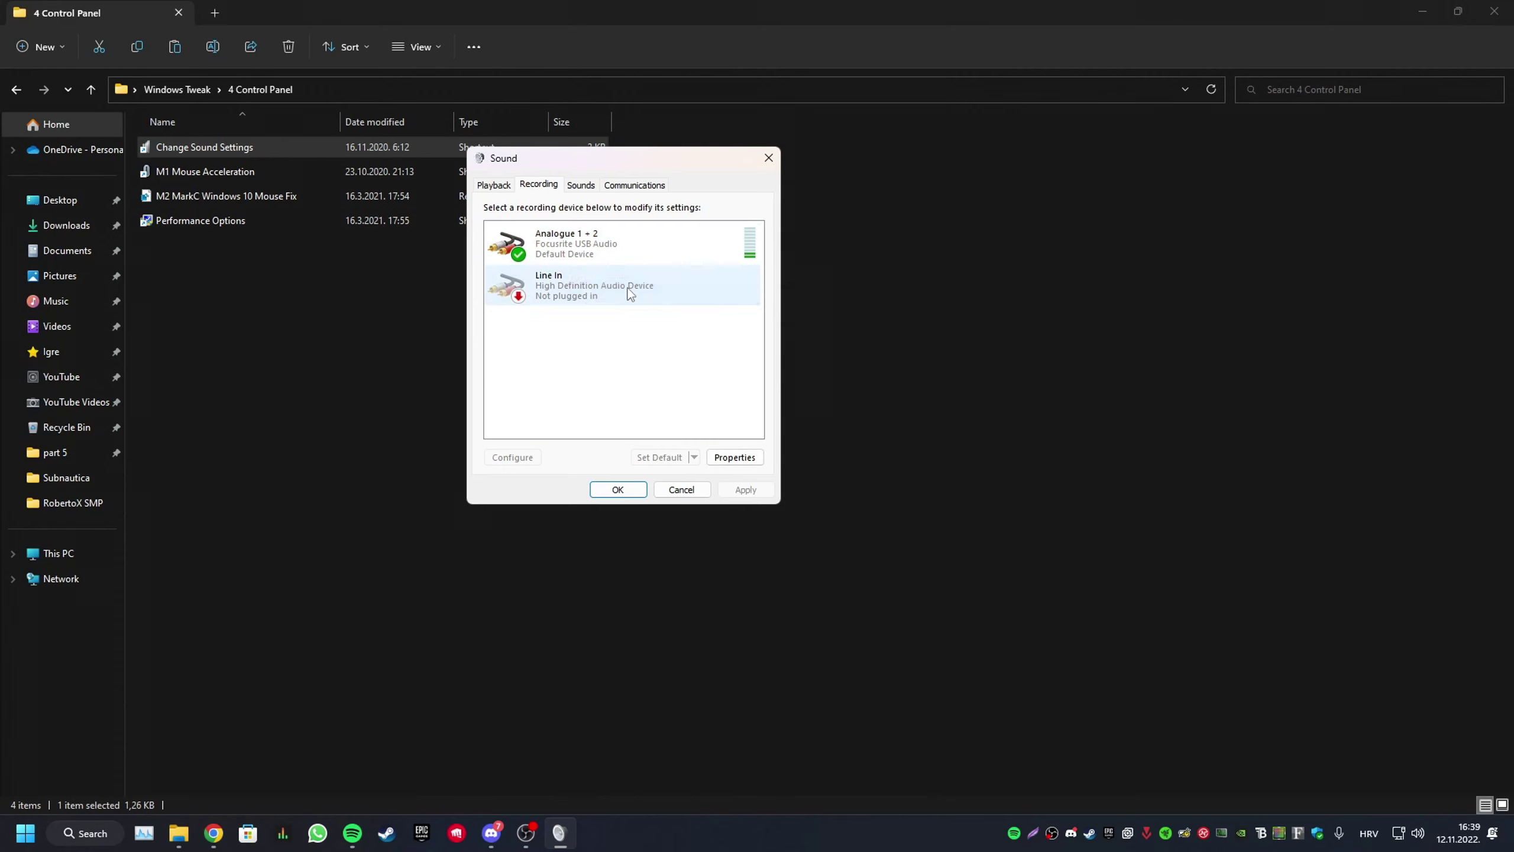
right_click(581, 291)
left_click(614, 378)
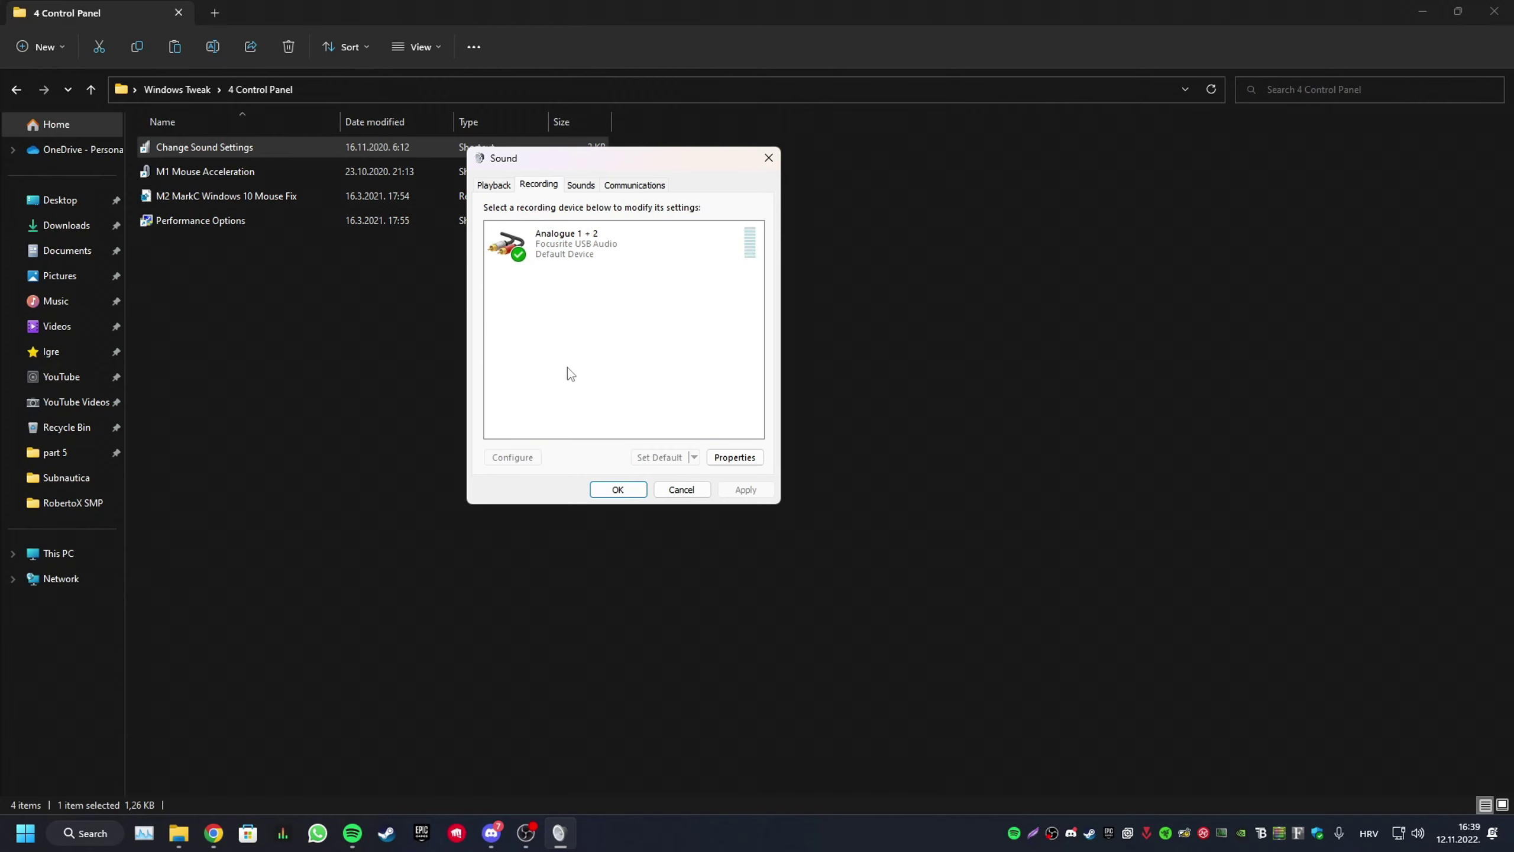
Examine the sound scheme's program events and the communications volume options, and accept the Sound dialog.
left_click(573, 185)
scroll(563, 390, "down", 2)
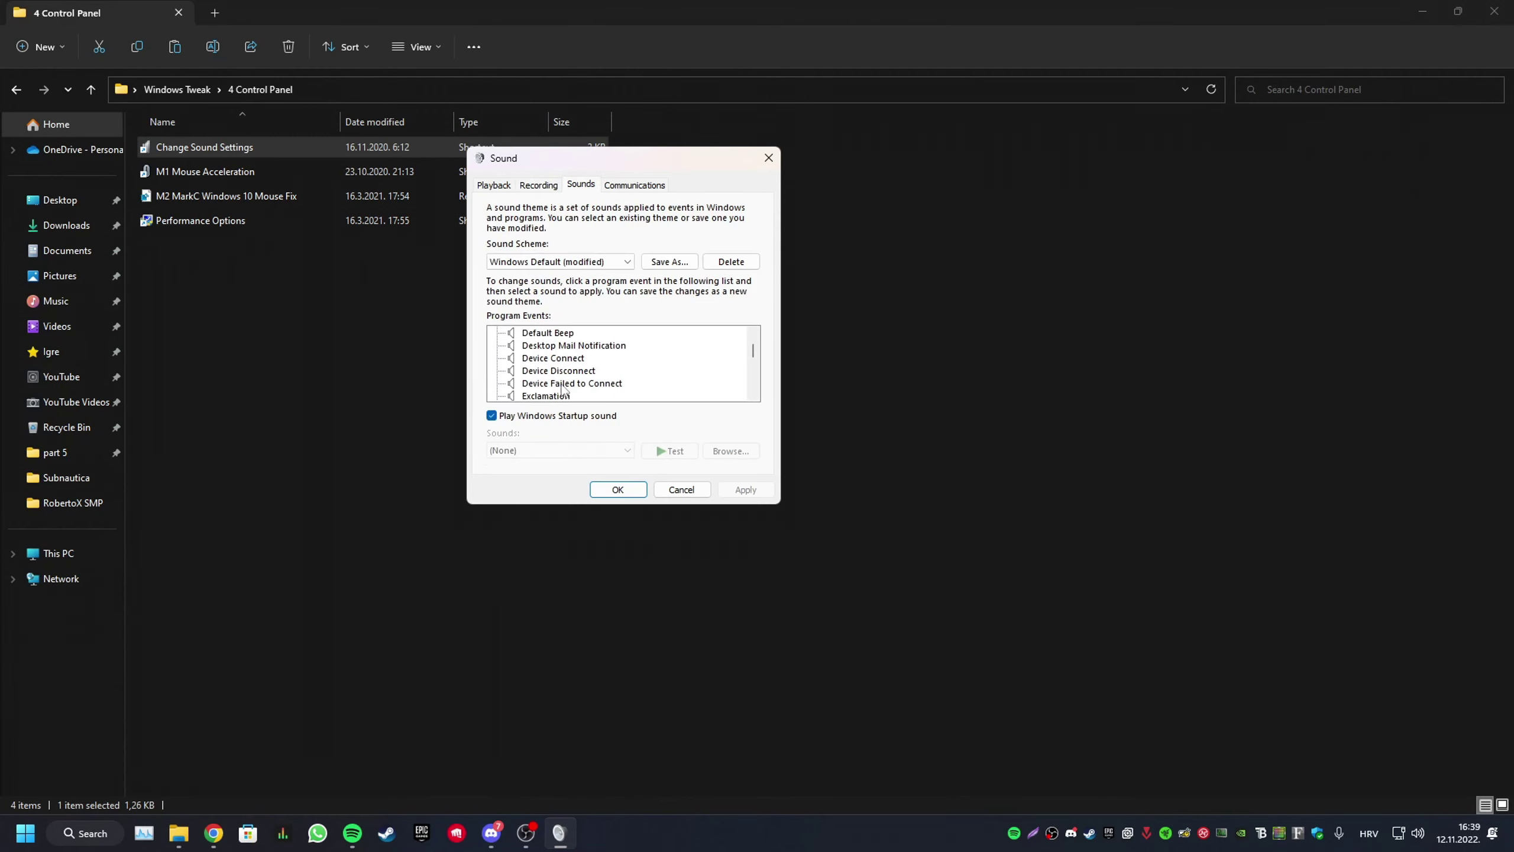
scroll(563, 391, "down", 4)
left_click(620, 189)
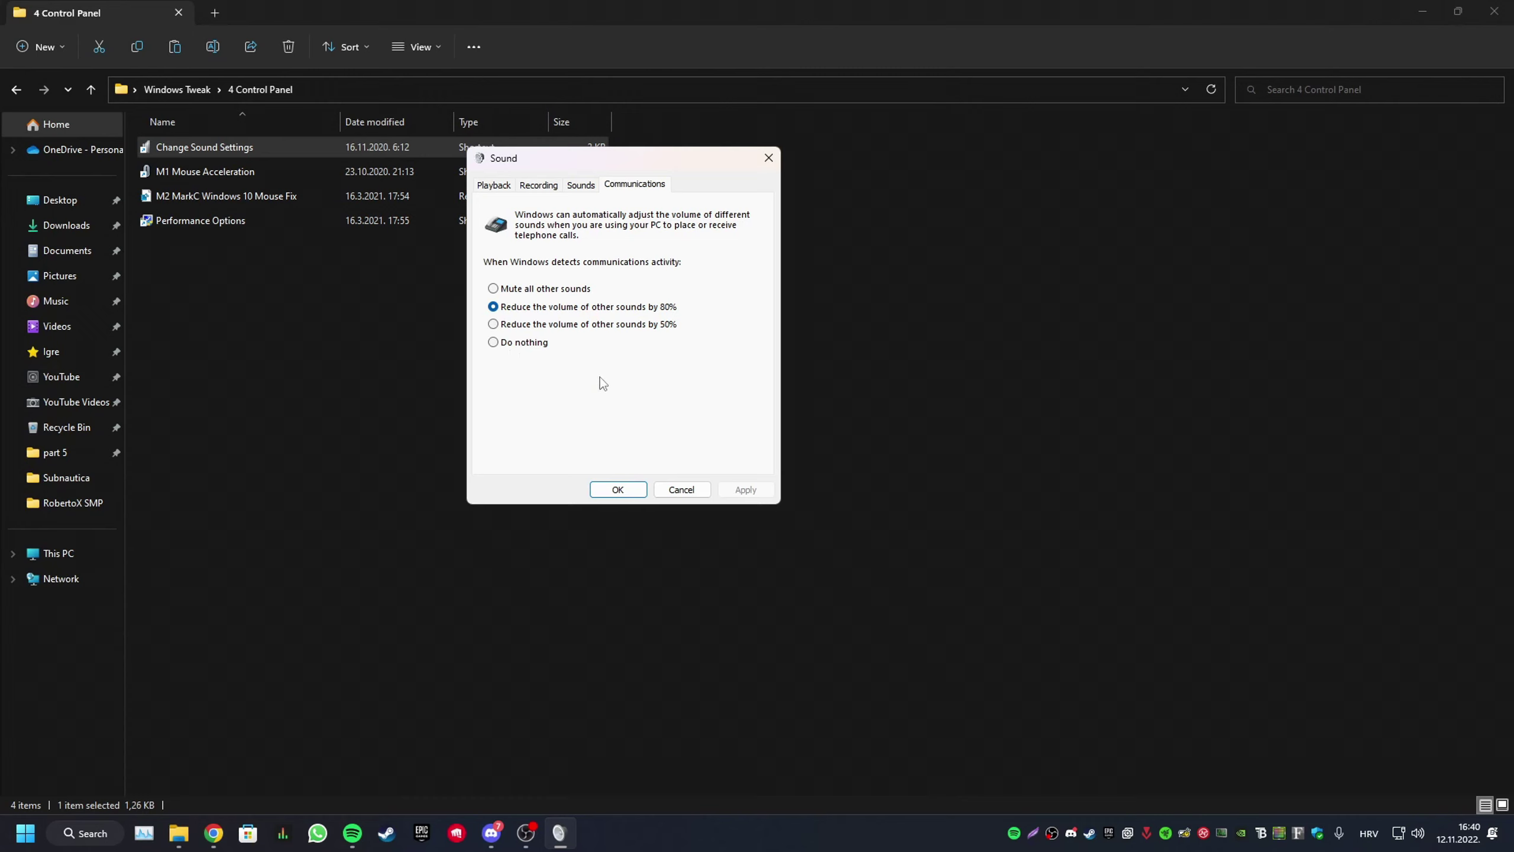
left_click(623, 492)
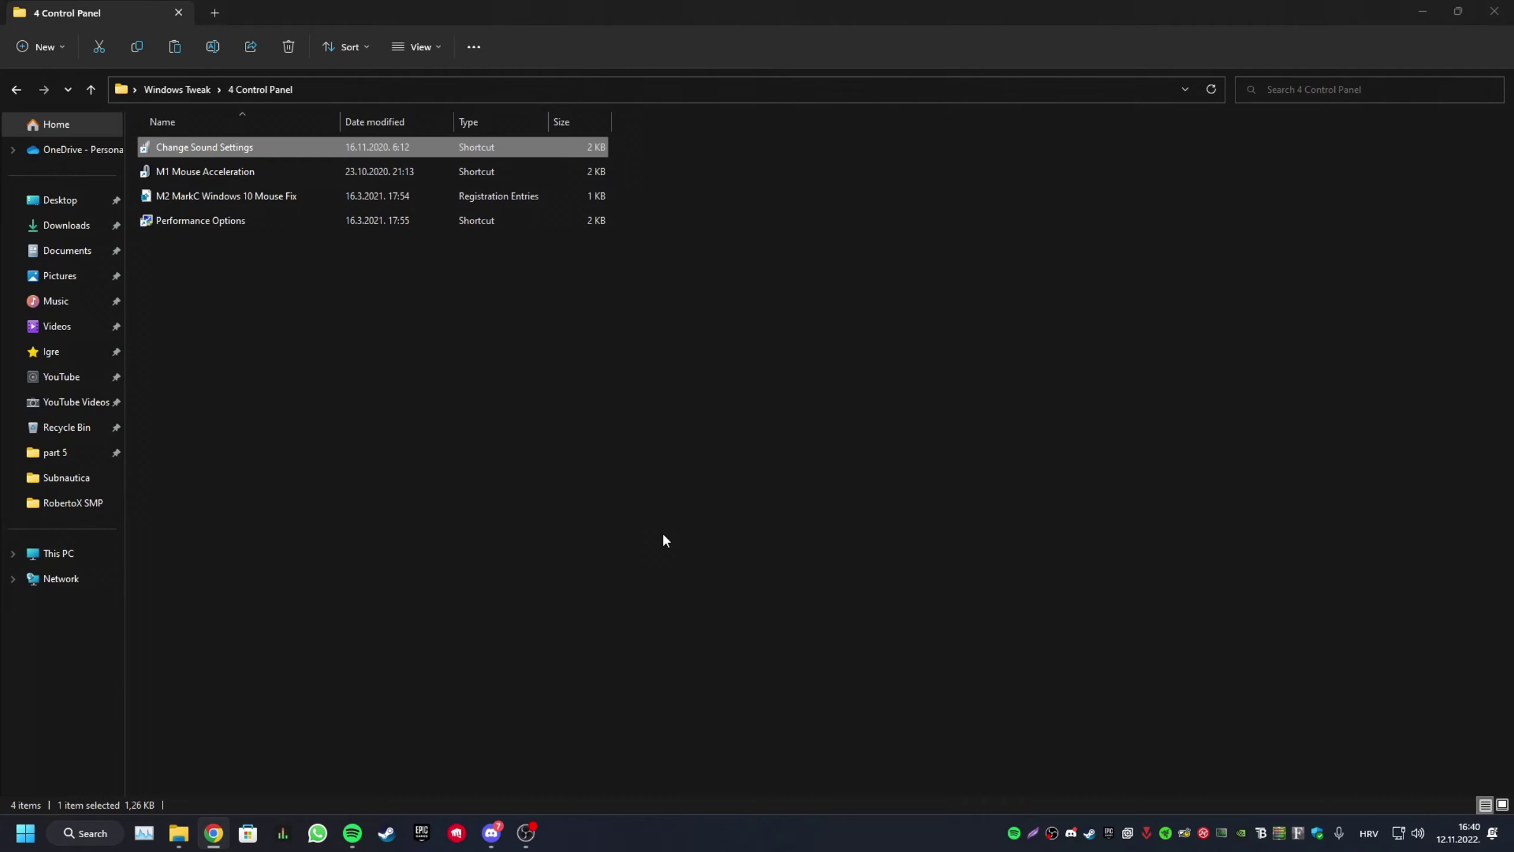
Open the M1 Mouse Acceleration settings and switch Enhance pointer precision off and back on.
left_click(231, 172)
double_click(232, 172)
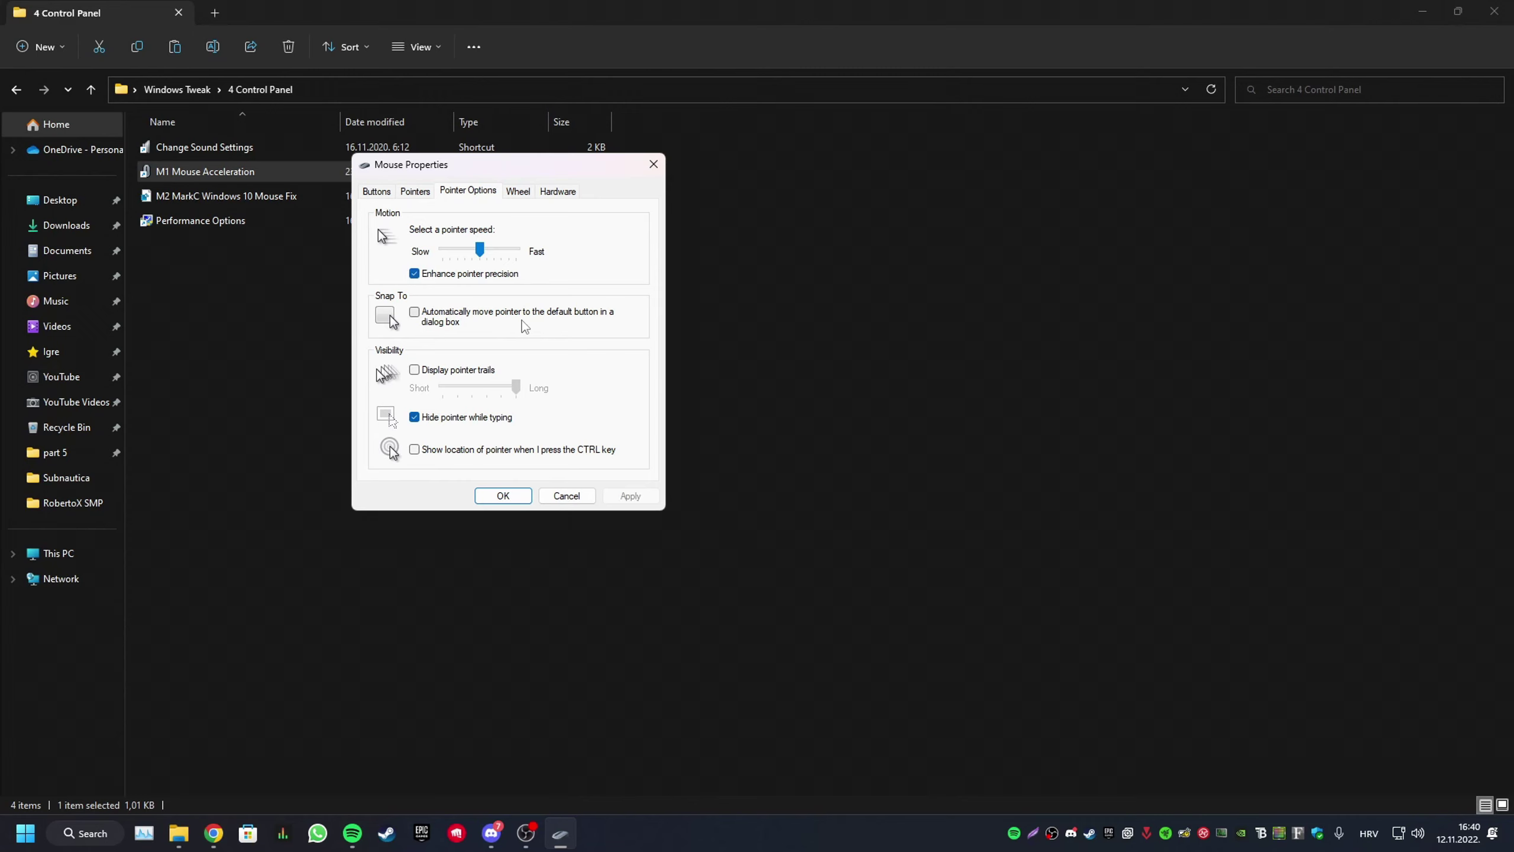
left_click(431, 273)
left_click(415, 275)
Lower the pointer speed to its slowest setting, return it to the middle notch, and accept the mouse properties.
left_click(480, 251)
left_click_drag(480, 251, 434, 253)
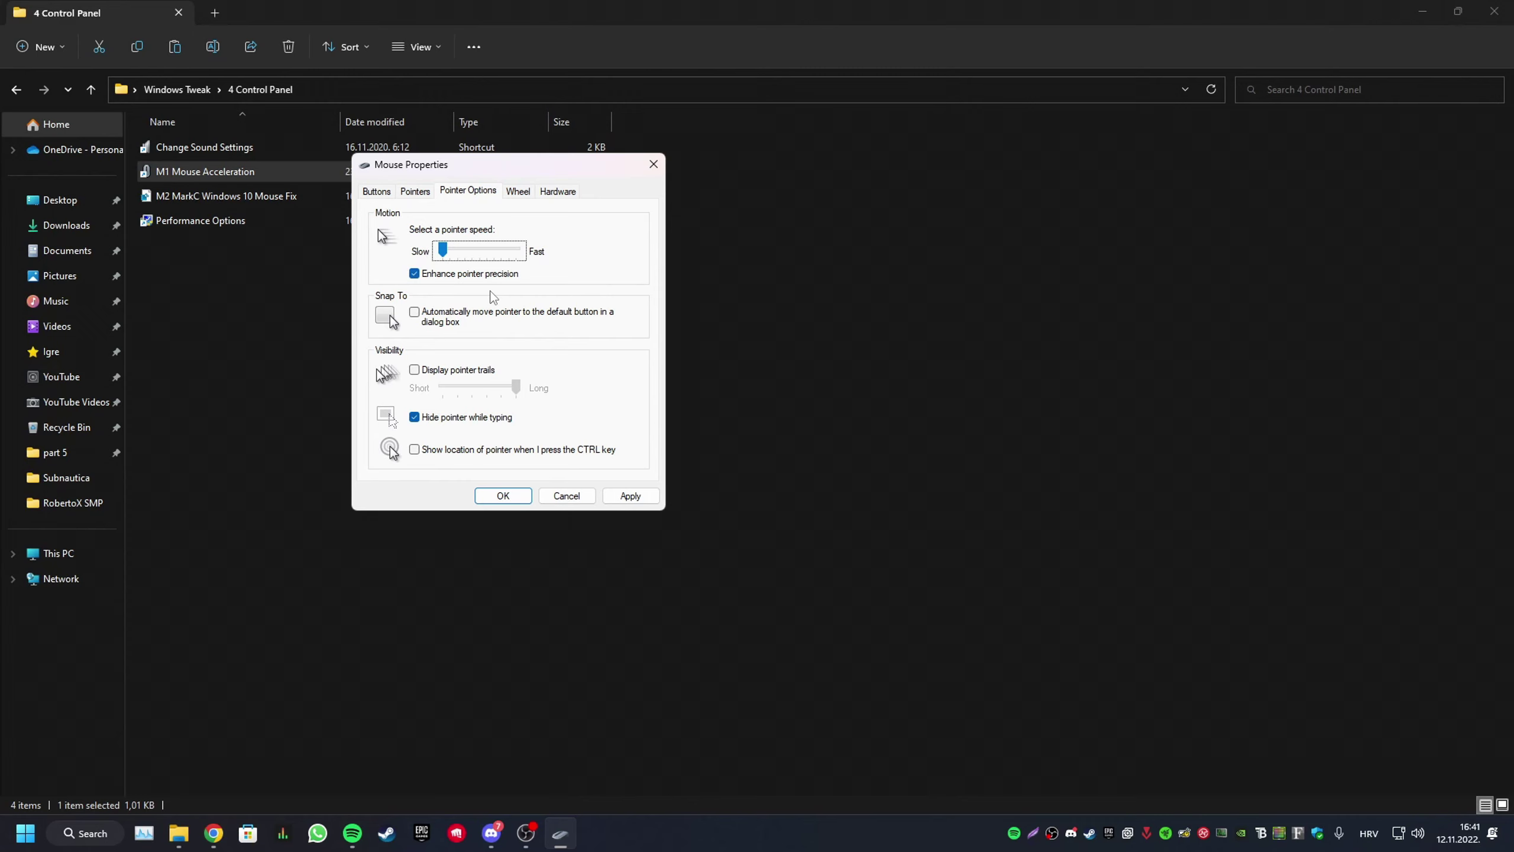
key("Right")
key("Right")
key("Right")
key("Right")
key("Right")
key("Right")
left_click_drag(504, 163, 734, 150)
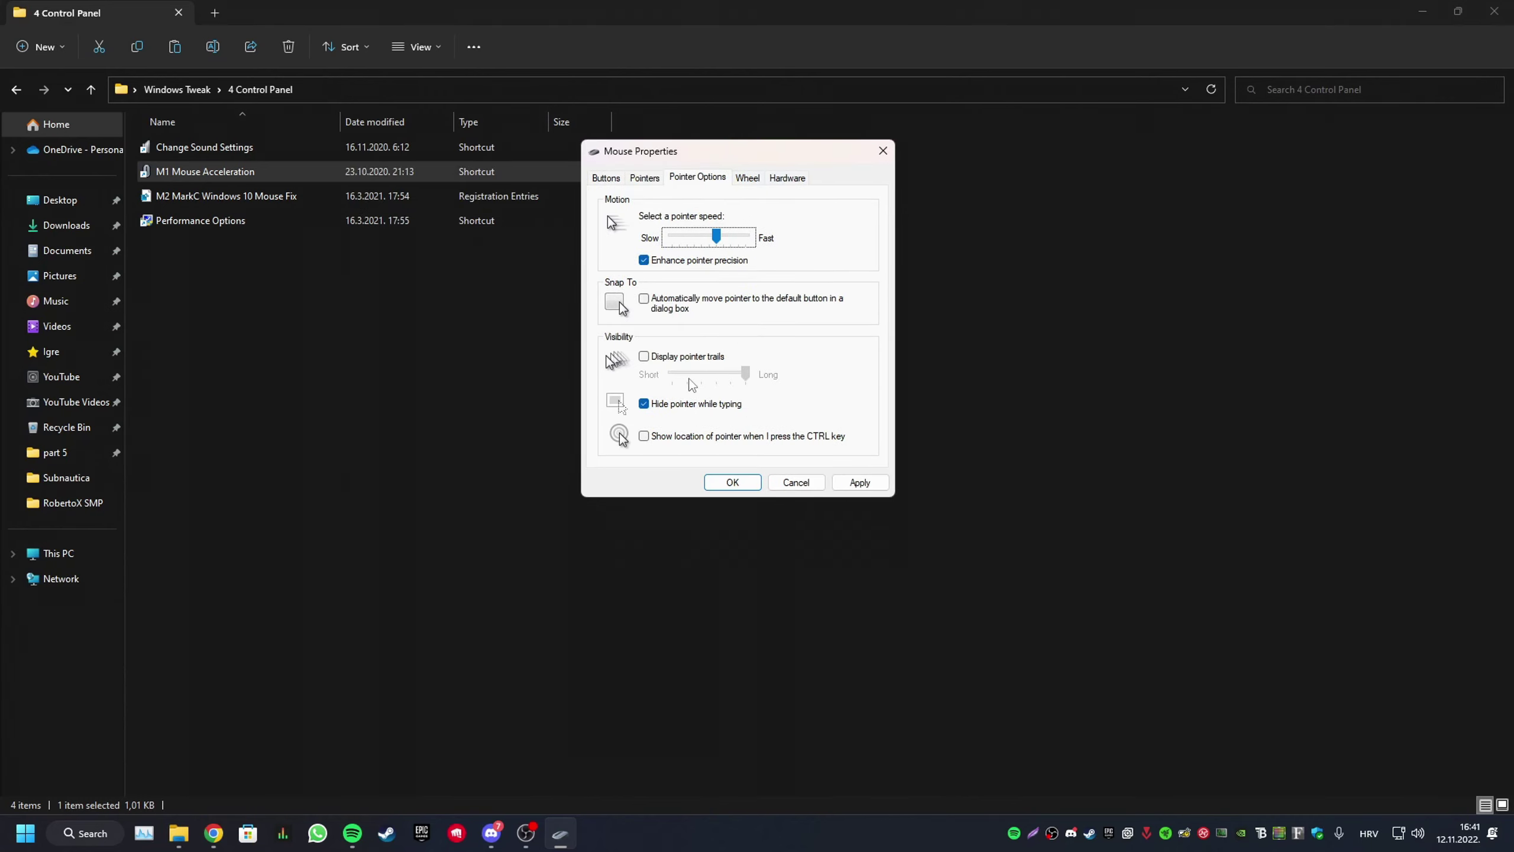
left_click(672, 239)
left_click(735, 480)
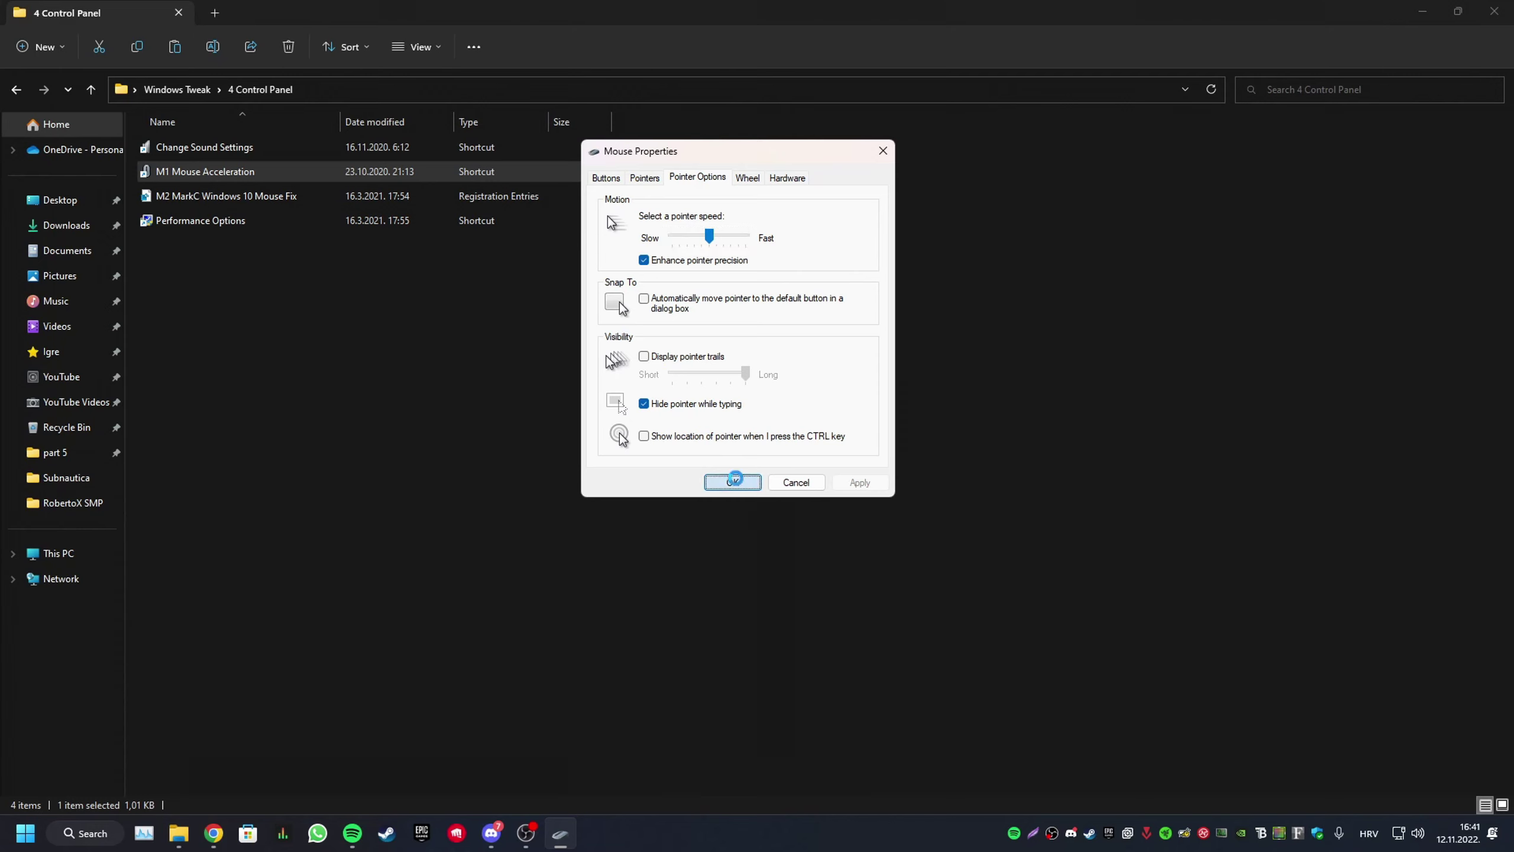
Run the M2 MarkC Windows 10 Mouse Fix file and accept Performance Options with only thumbnails and smooth screen font edges enabled.
left_click(238, 195)
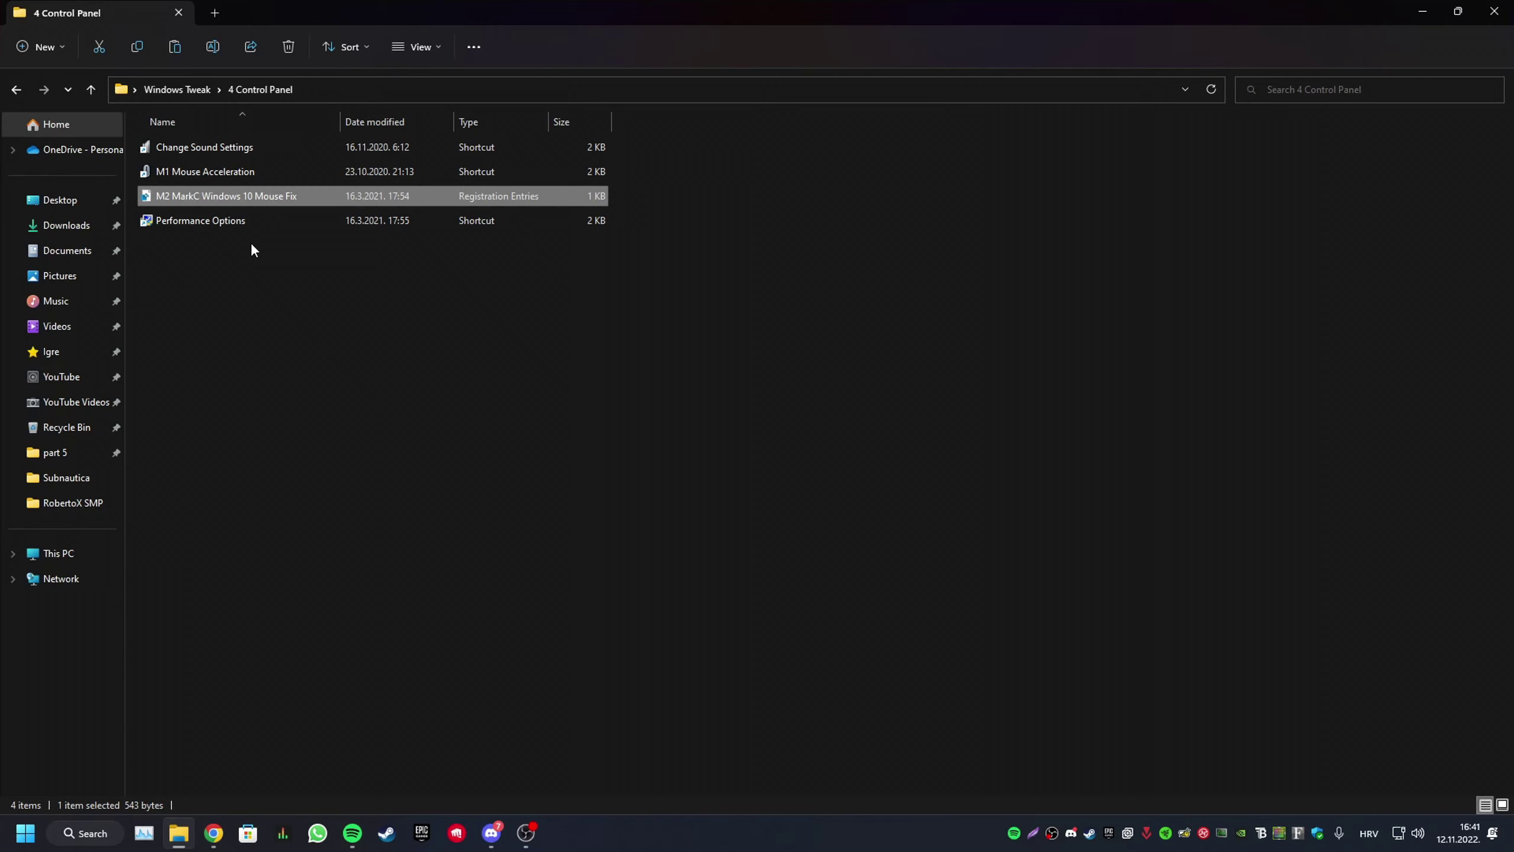
double_click(213, 190)
double_click(231, 222)
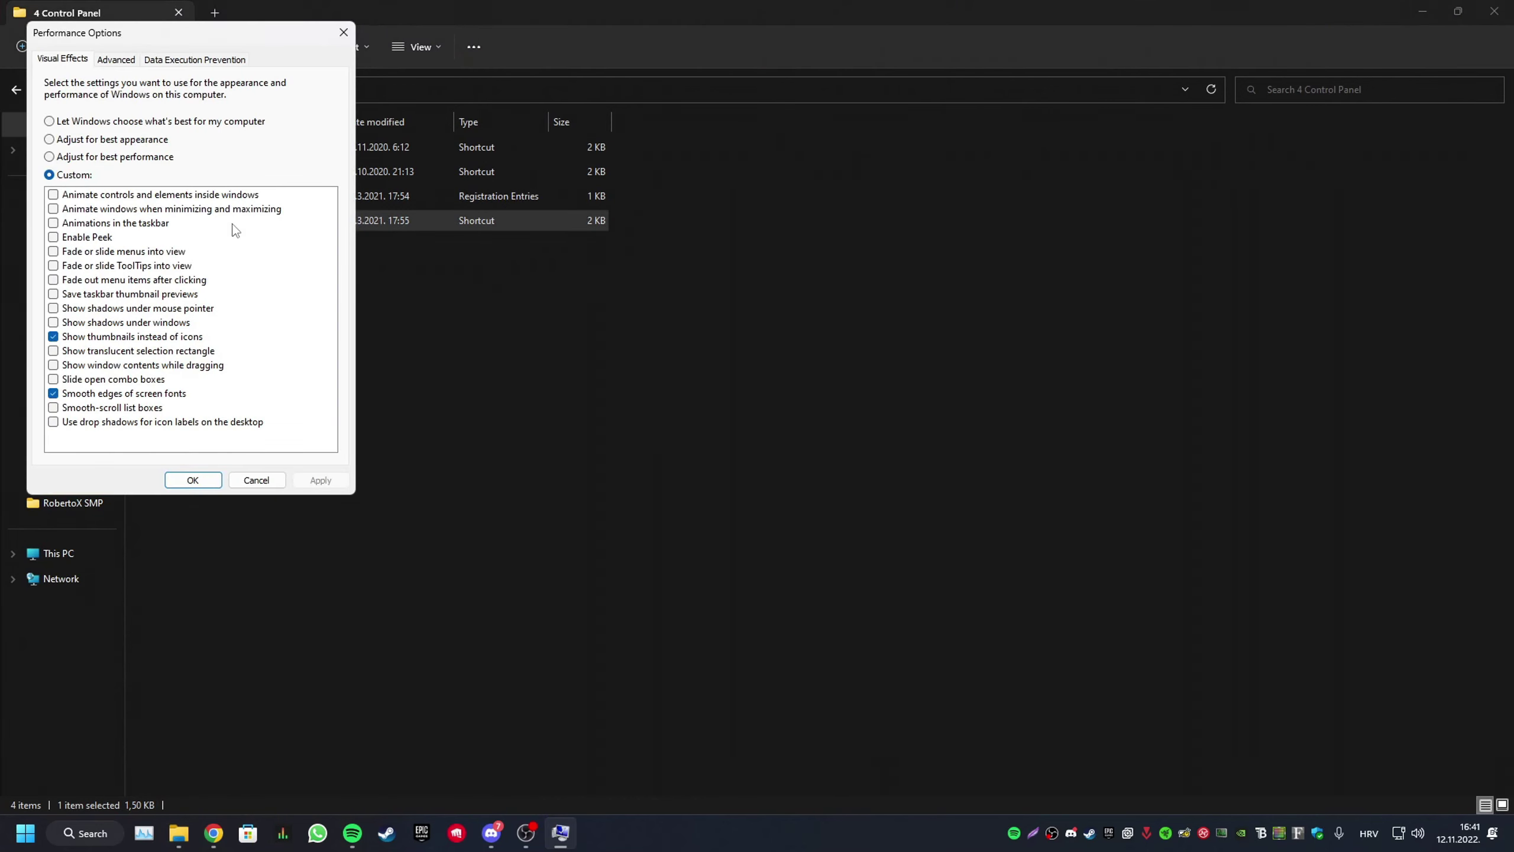
left_click_drag(162, 43, 624, 85)
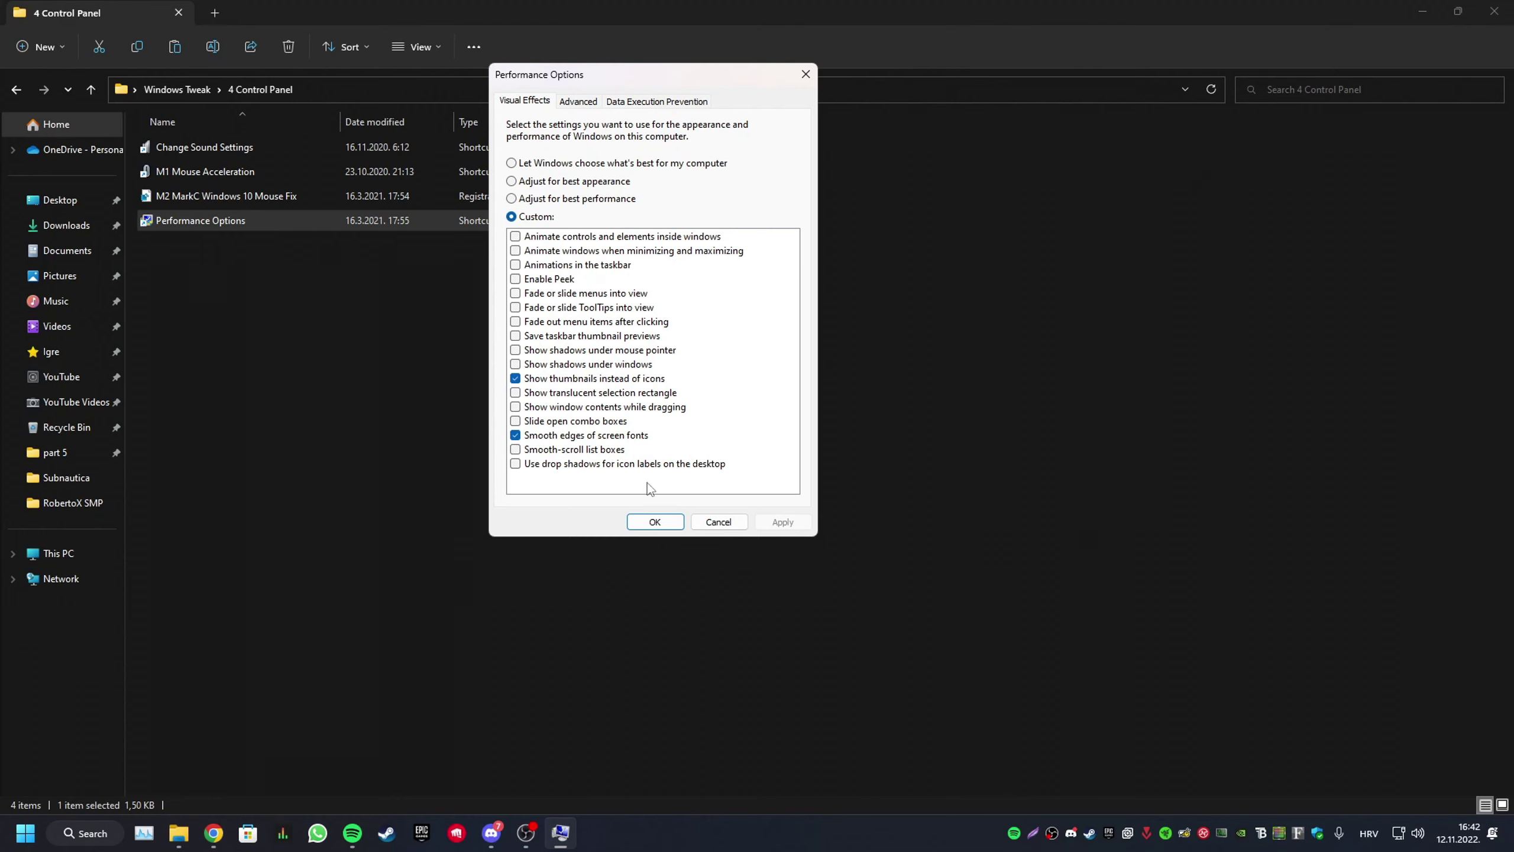
left_click(661, 522)
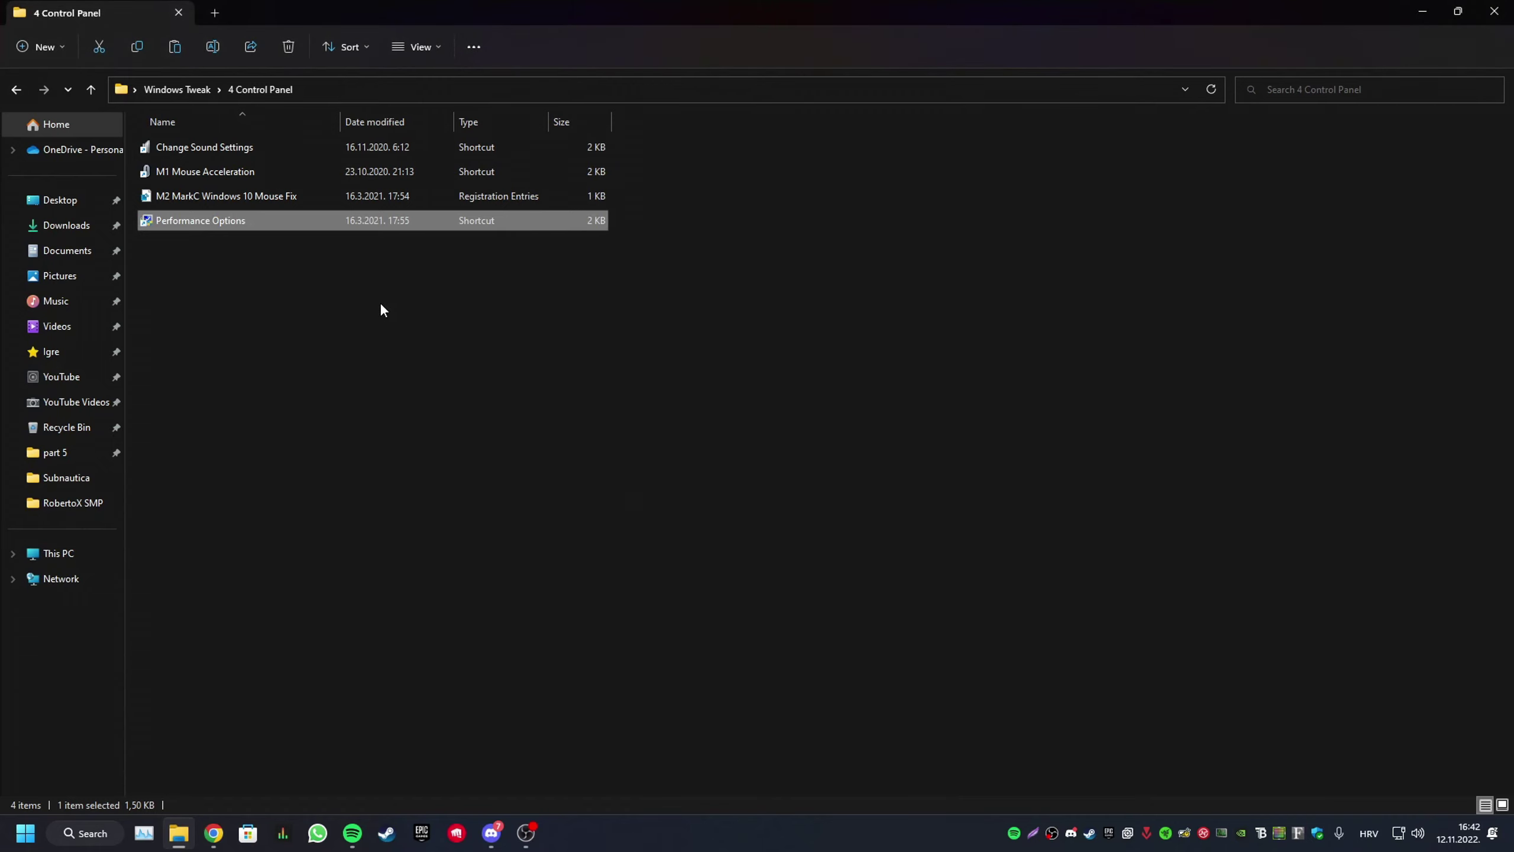
Go back to Windows Tweak, open the 5 Power Plan folder, run the 1 Import Adamx Power Plan script and dismiss its console.
left_click(176, 90)
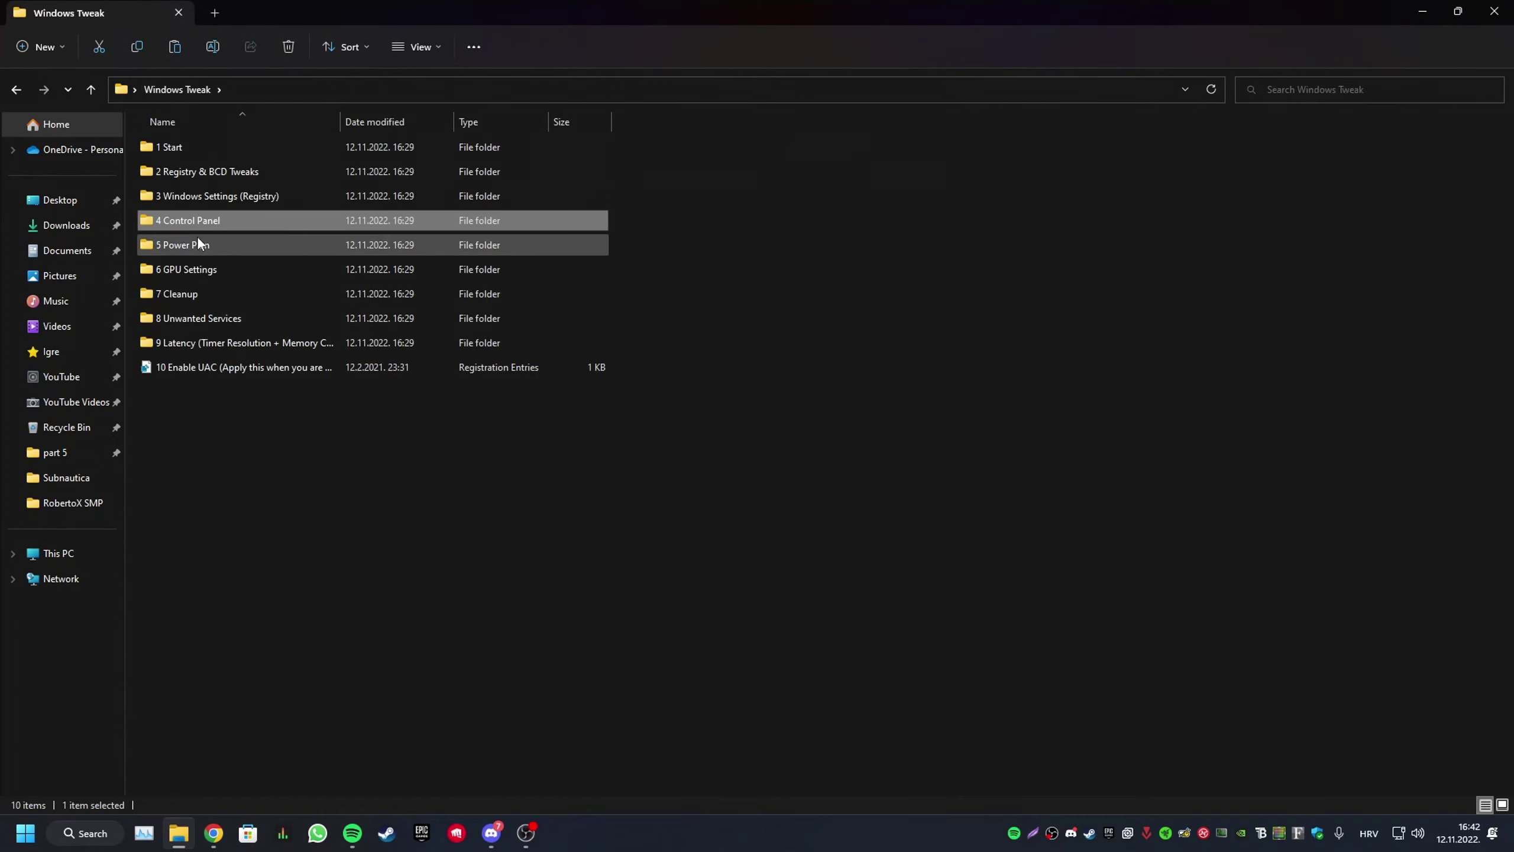
left_click(199, 243)
double_click(183, 246)
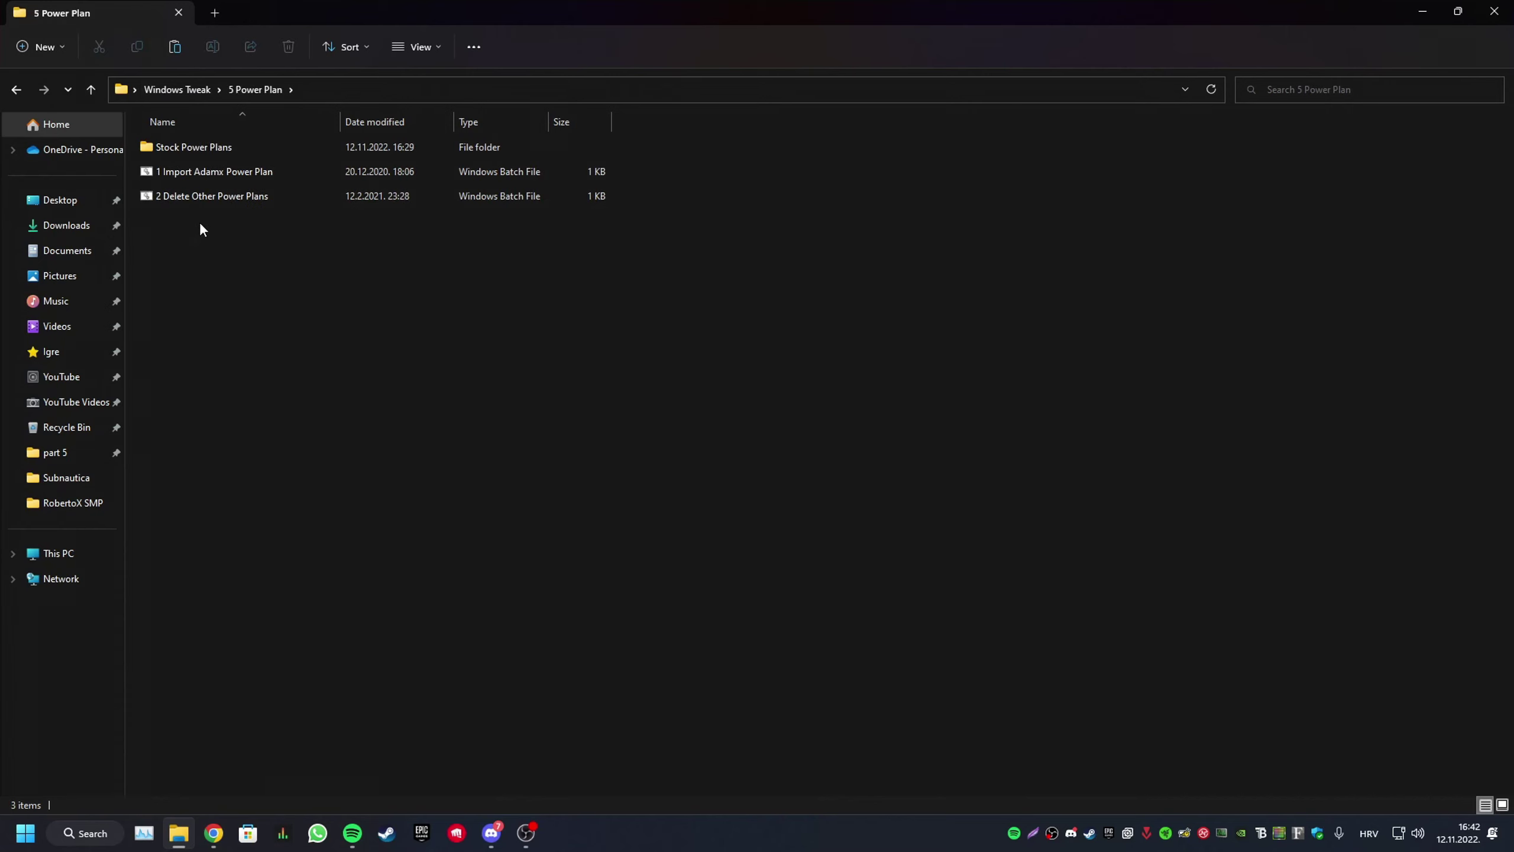
left_click(187, 173)
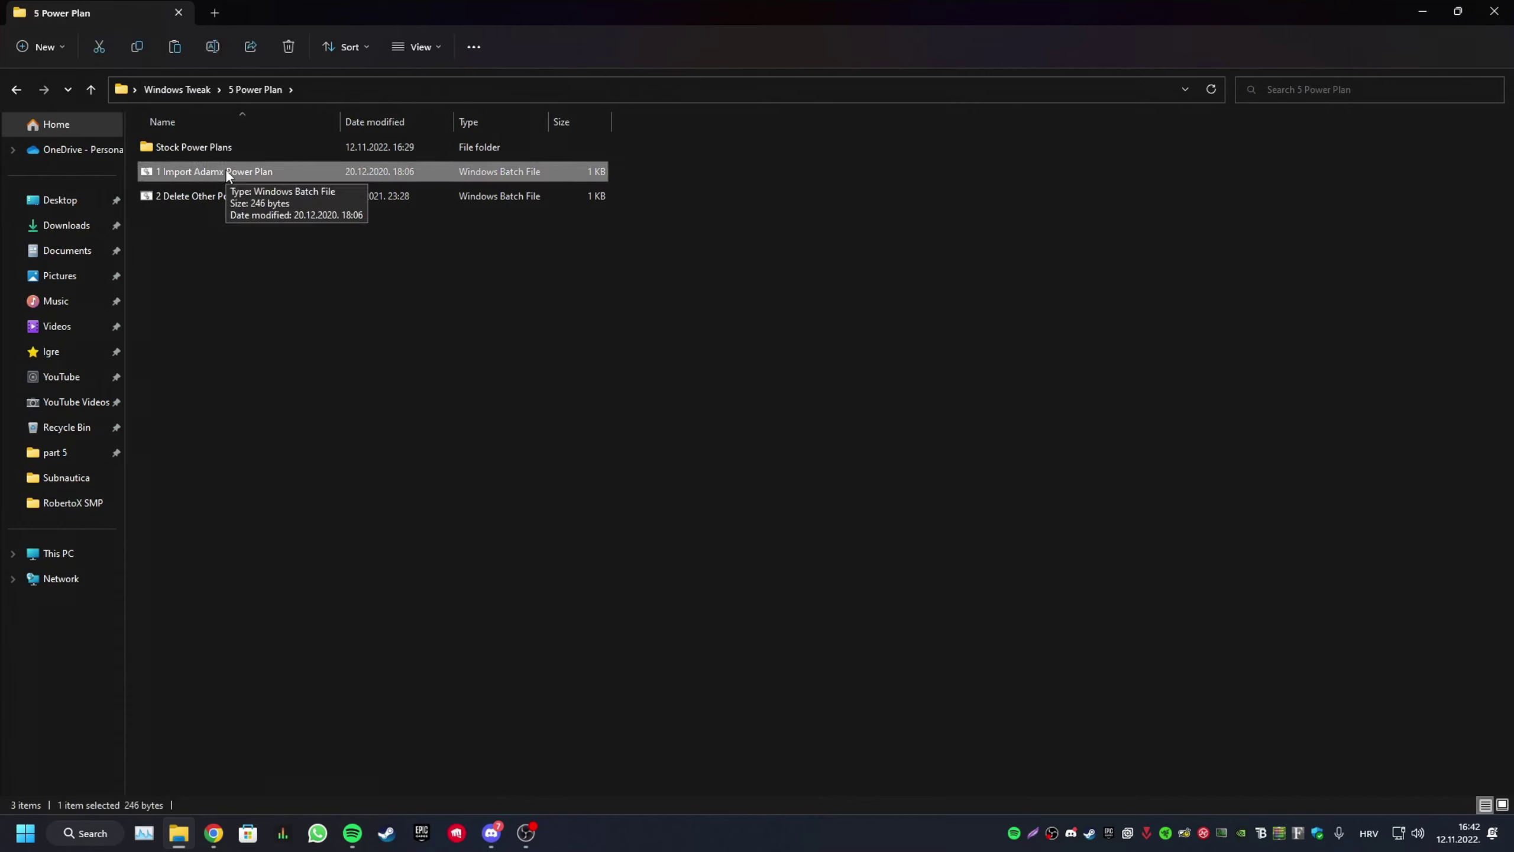
double_click(251, 178)
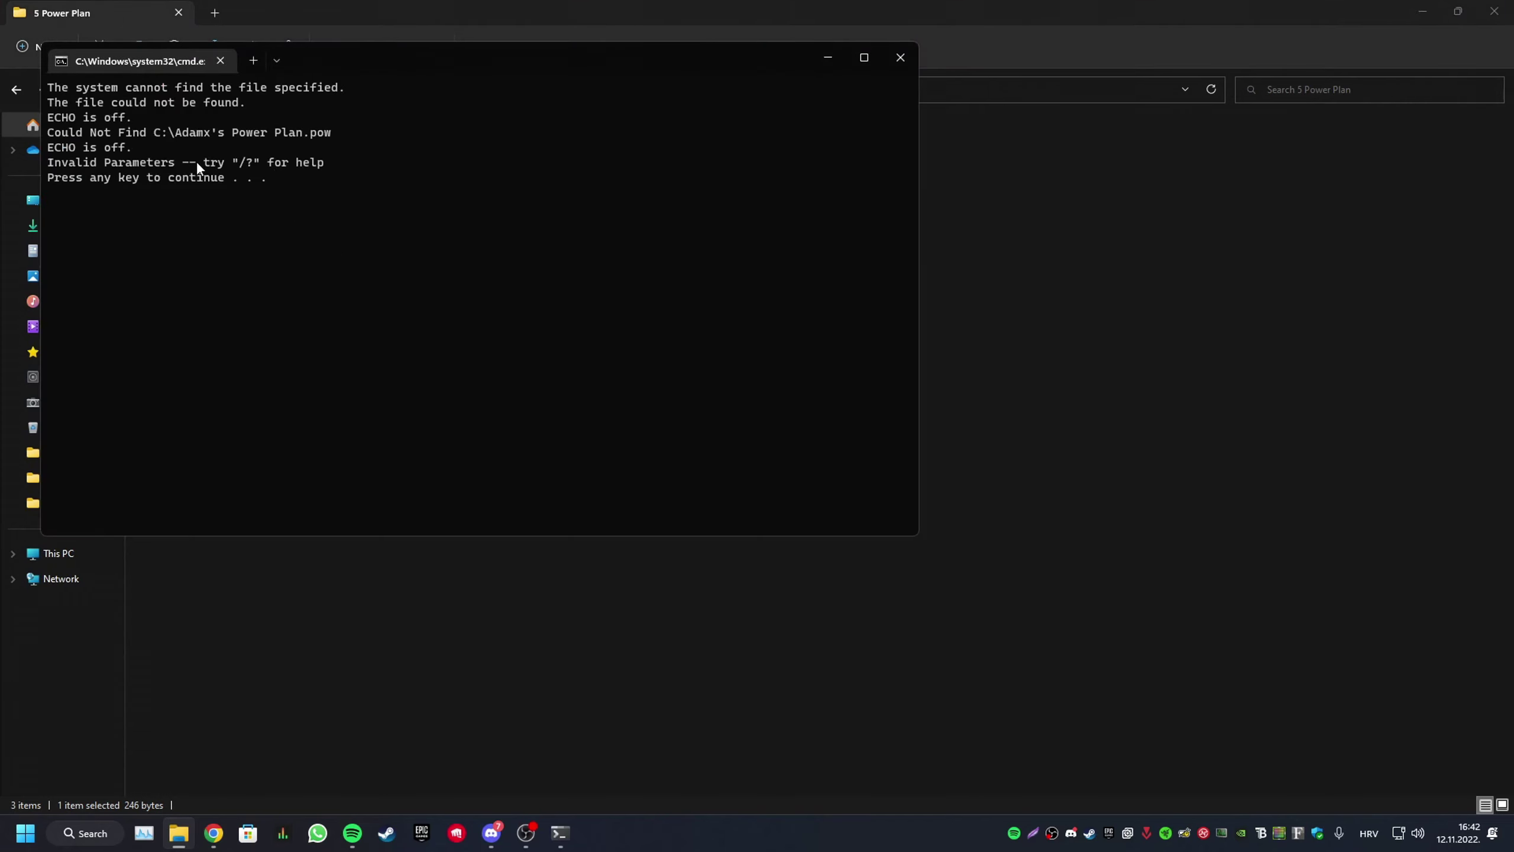
key("Return")
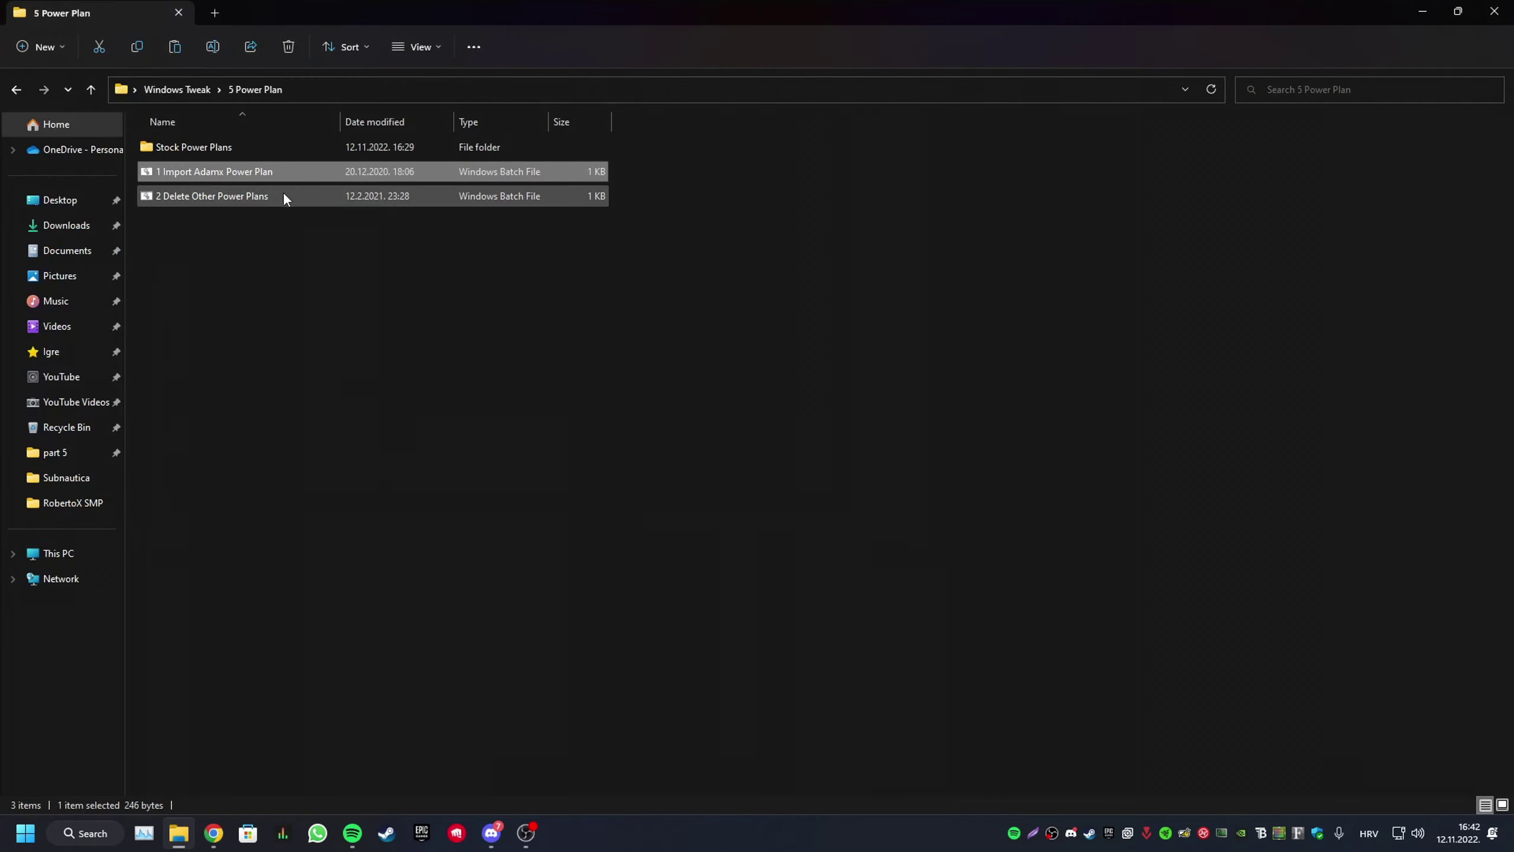
Run the 2 Delete Other Power Plans script, dismiss its console, and open the # Power Plans shortcut in Stock Power Plans.
double_click(241, 192)
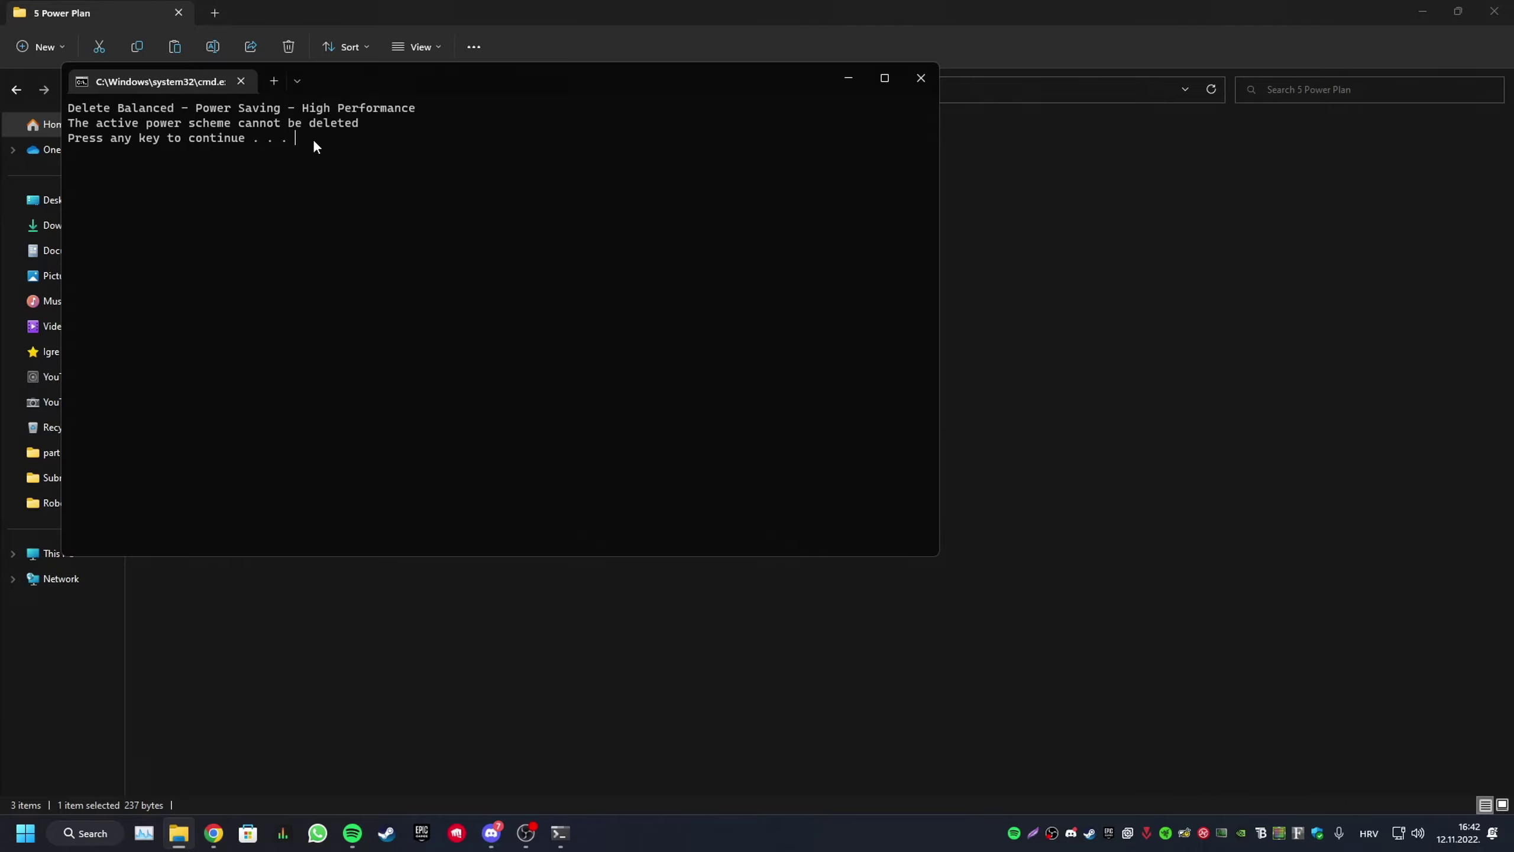
key("Return")
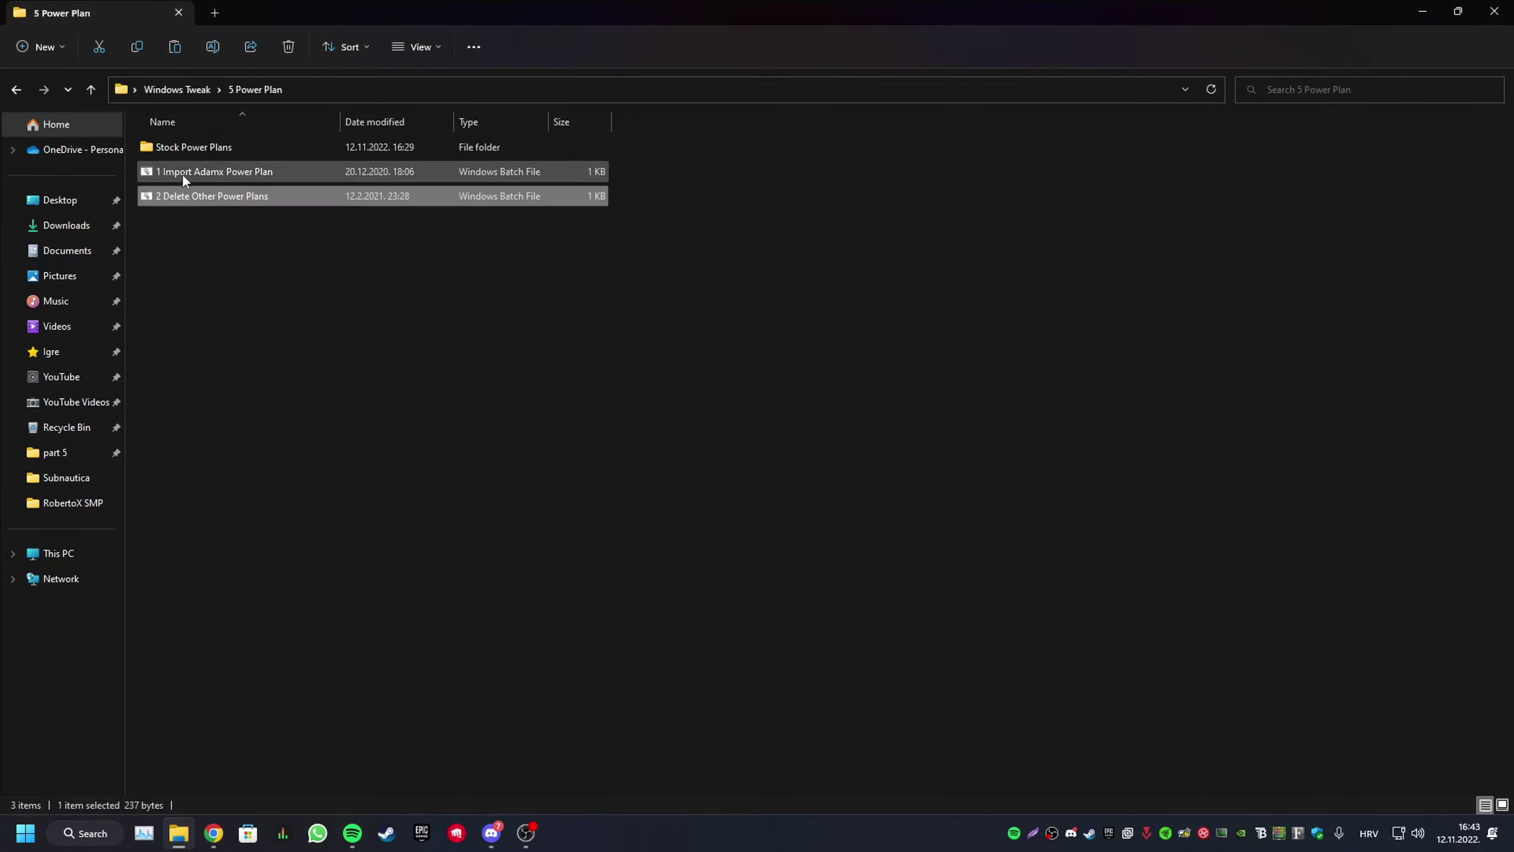
double_click(198, 149)
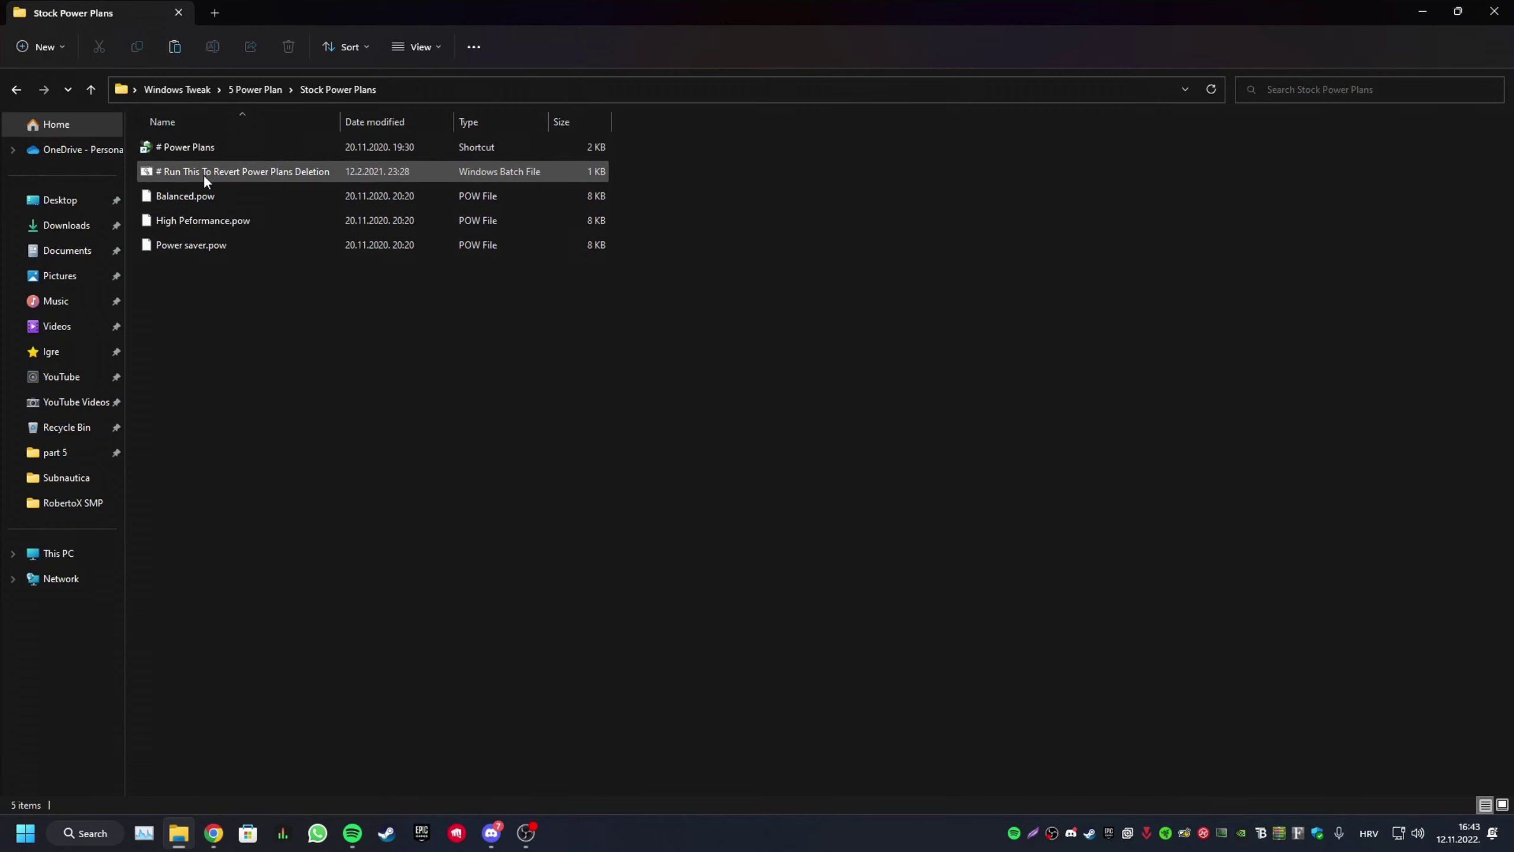
double_click(209, 151)
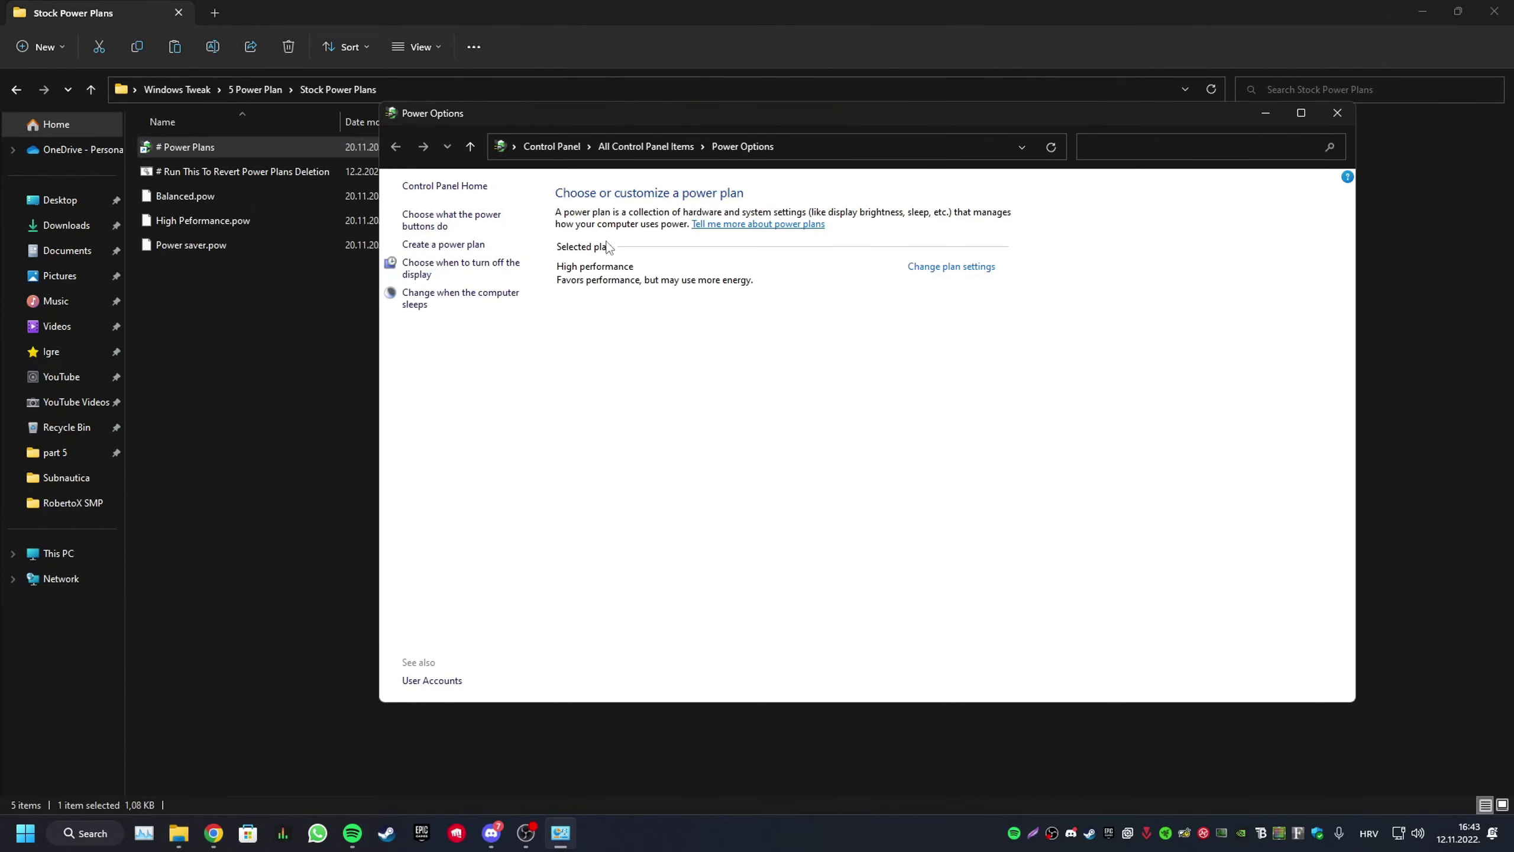
Open the High performance plan's settings, check the options for turning off the display, and cancel without saving.
left_click(921, 267)
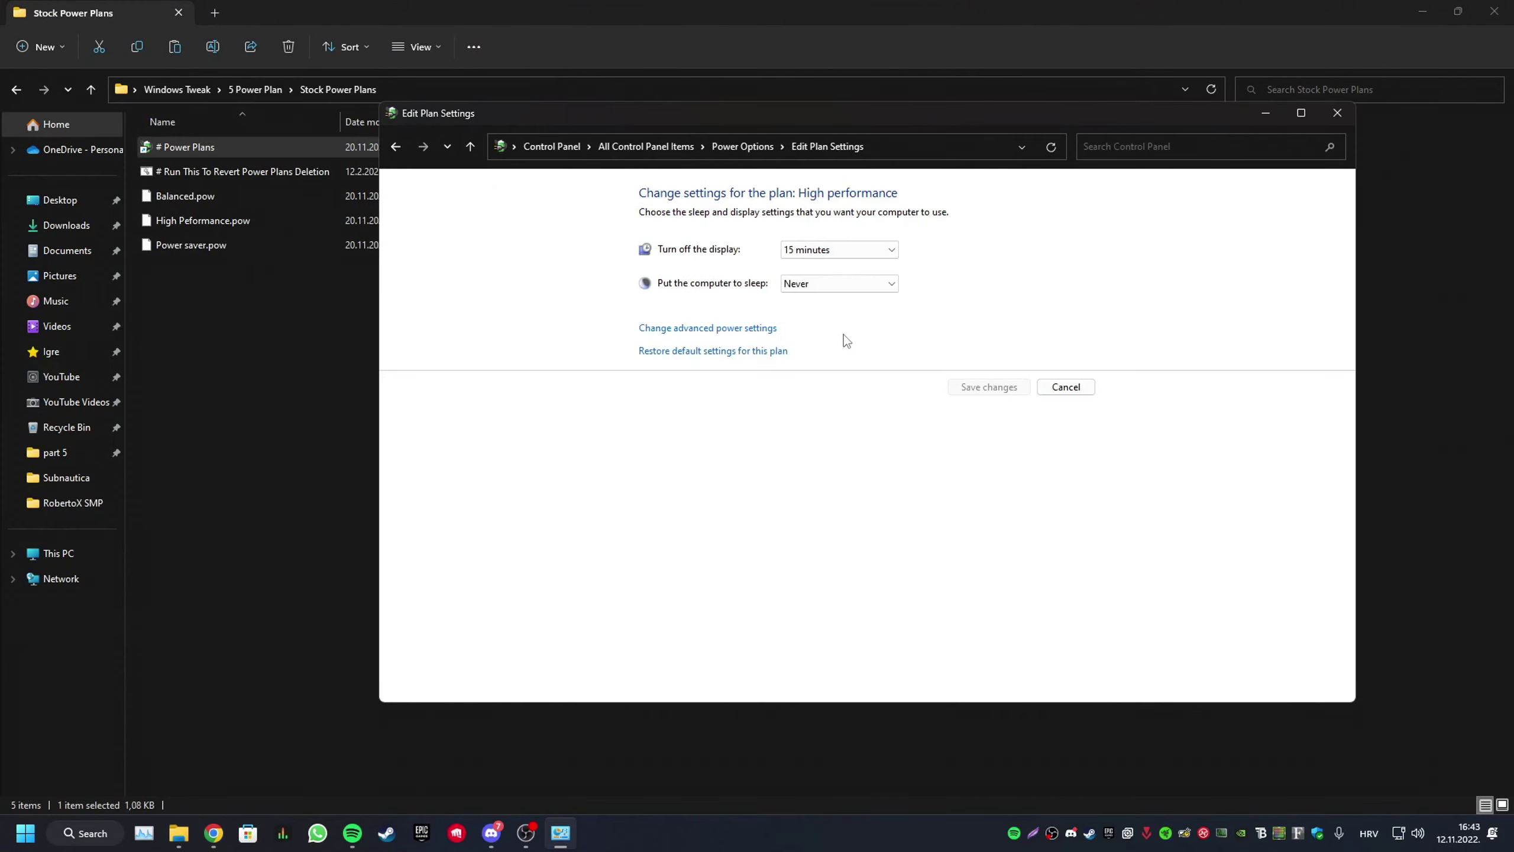
left_click(833, 258)
left_click(803, 255)
left_click(1066, 386)
Go back to the Windows Tweak folder and open the 6 GPU Settings folder.
left_click(269, 97)
left_click(164, 95)
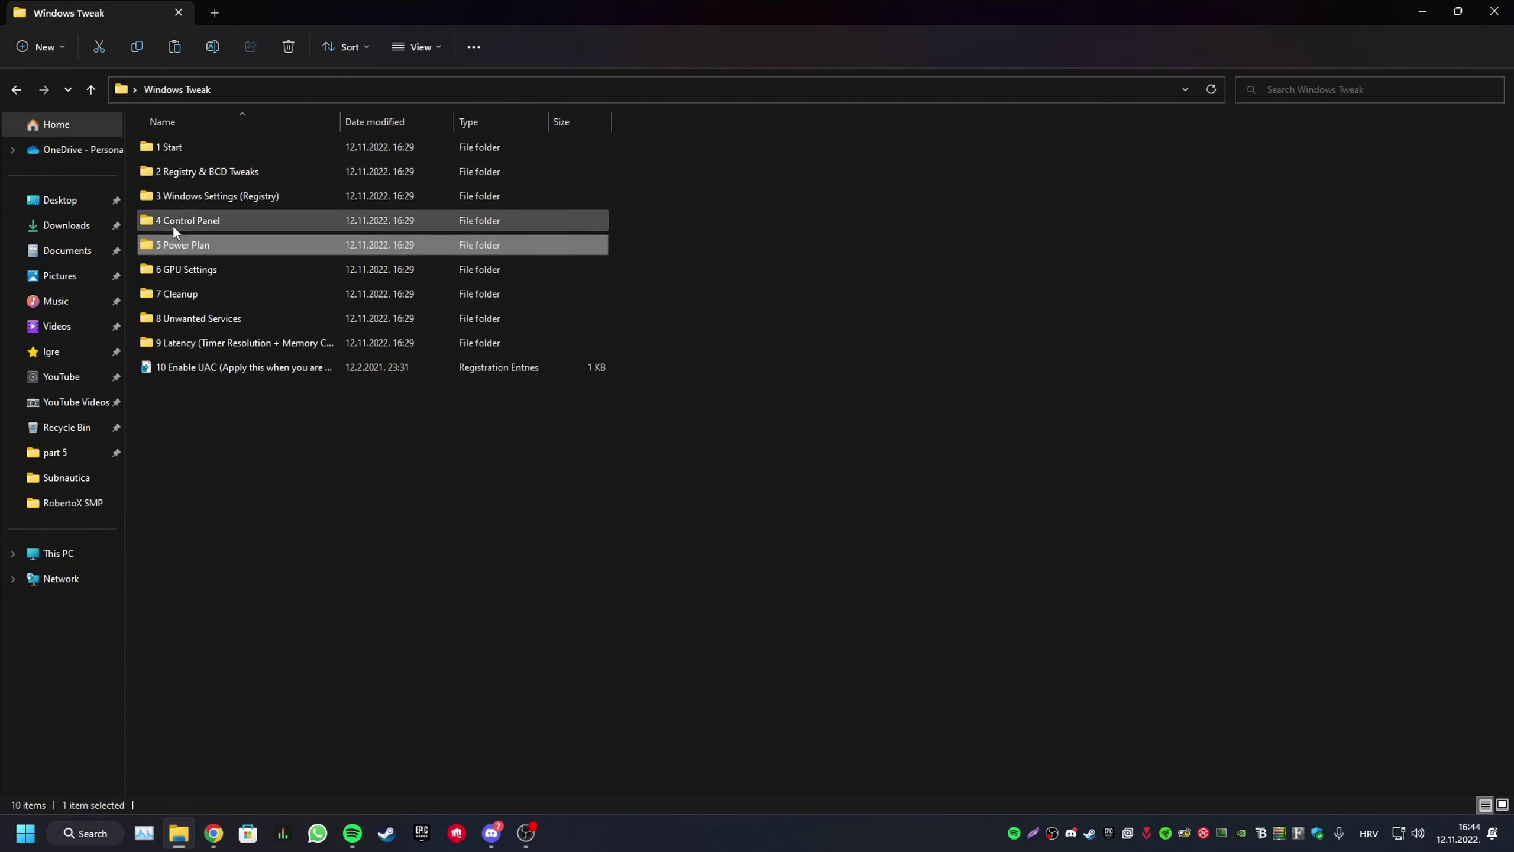
double_click(179, 264)
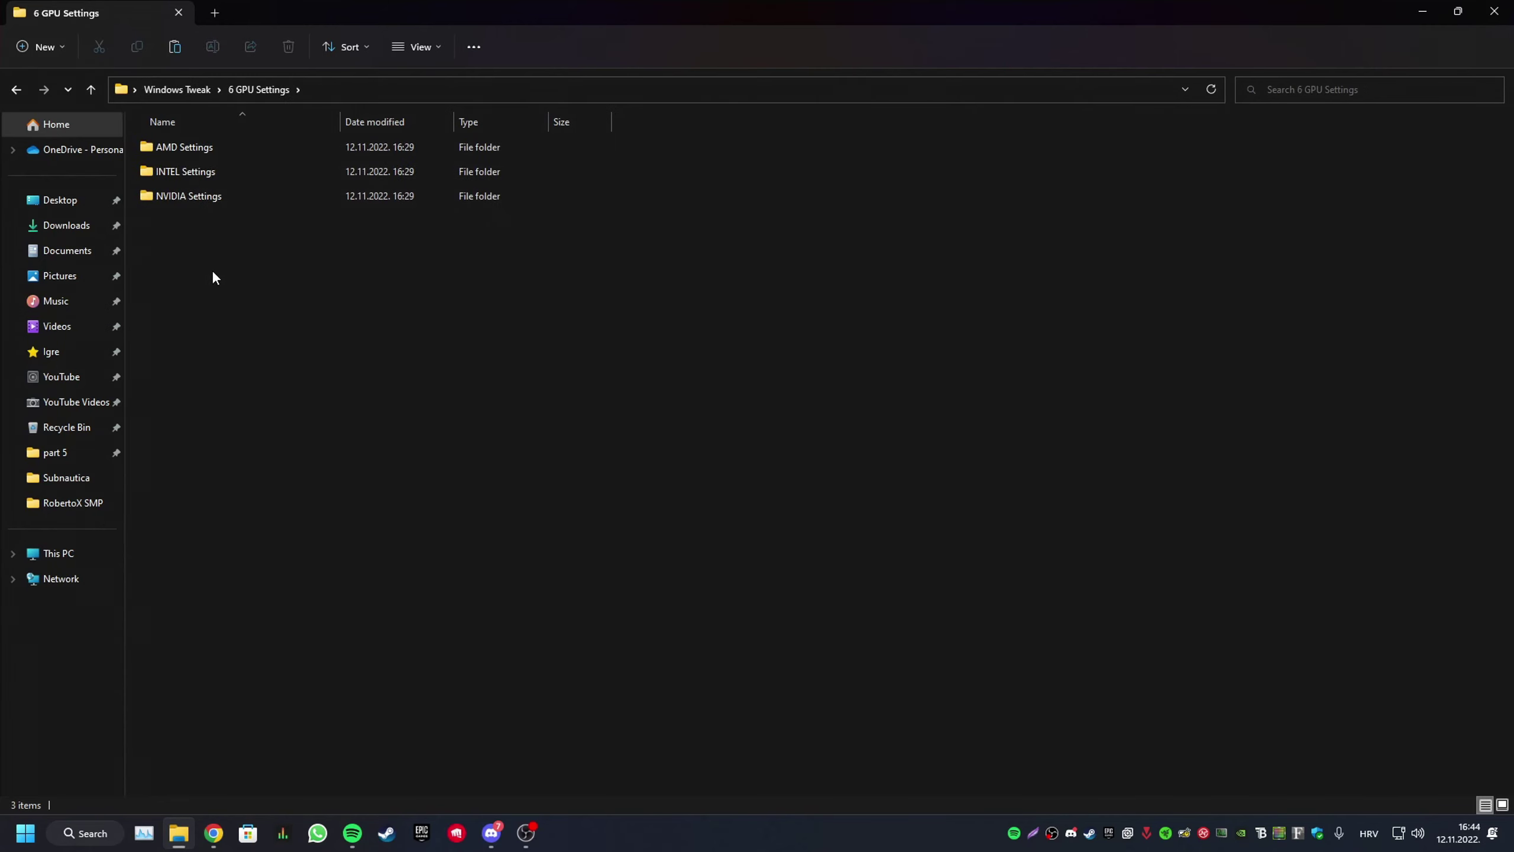
Open the AMD Settings folder, view its recommended settings images starting from AMD 1, and close the image viewer.
left_click(179, 147)
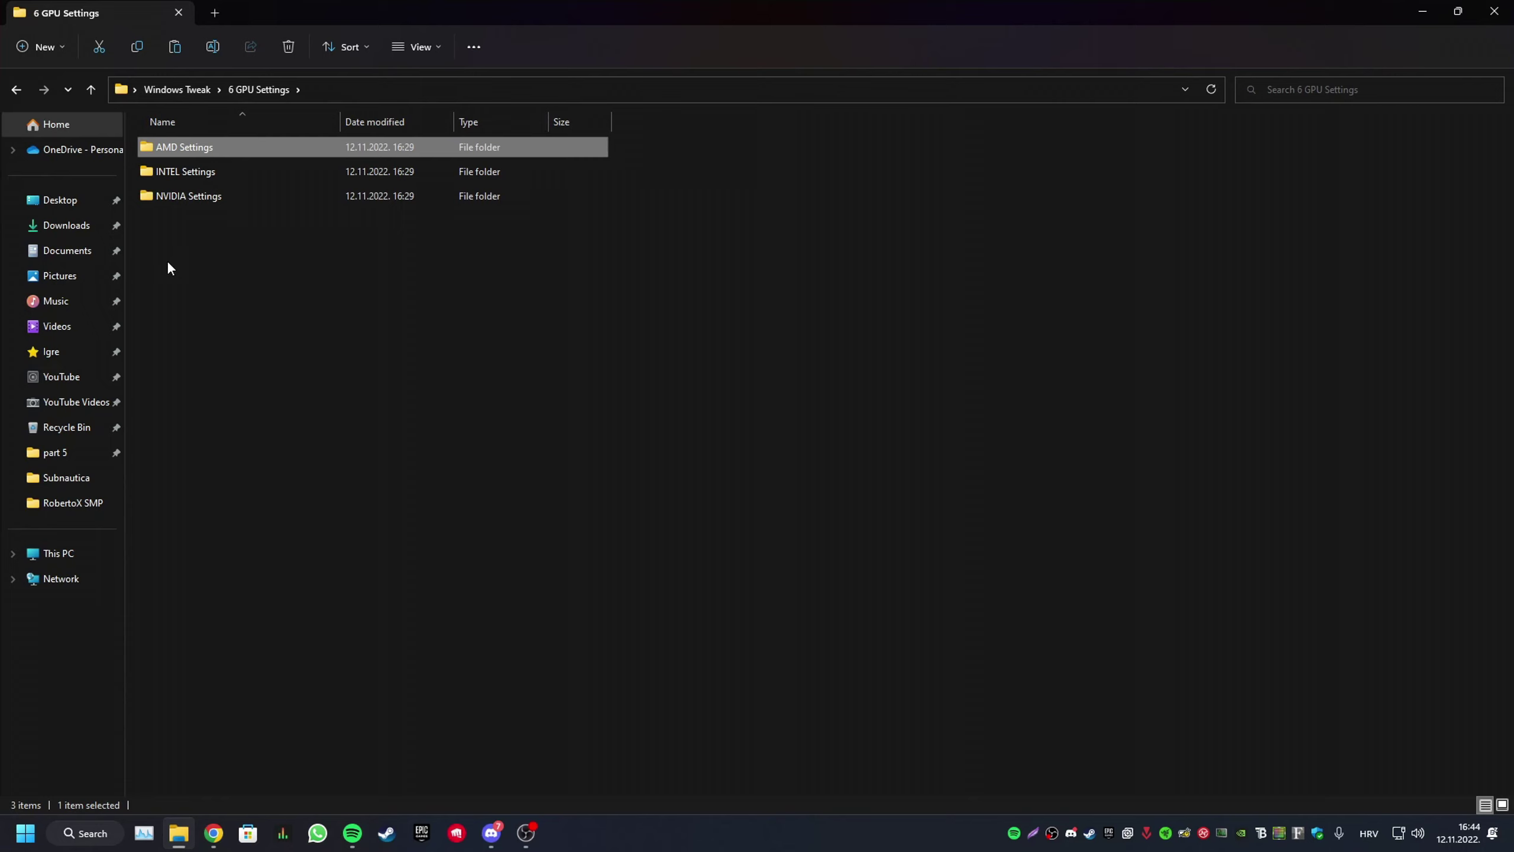
double_click(168, 149)
double_click(182, 185)
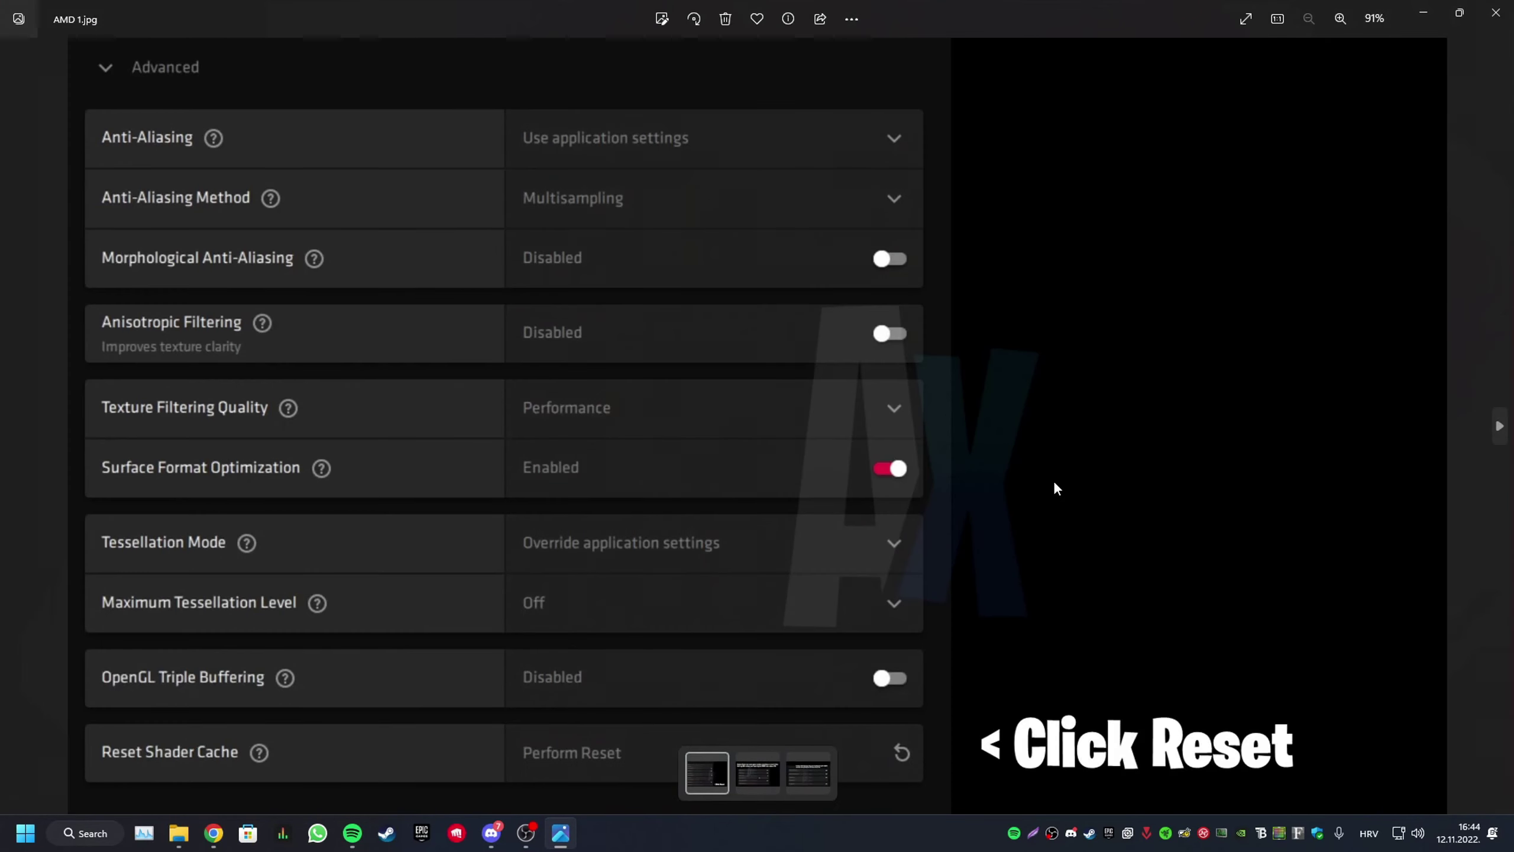
key("Right")
key("Right")
key("Right")
left_click(1496, 12)
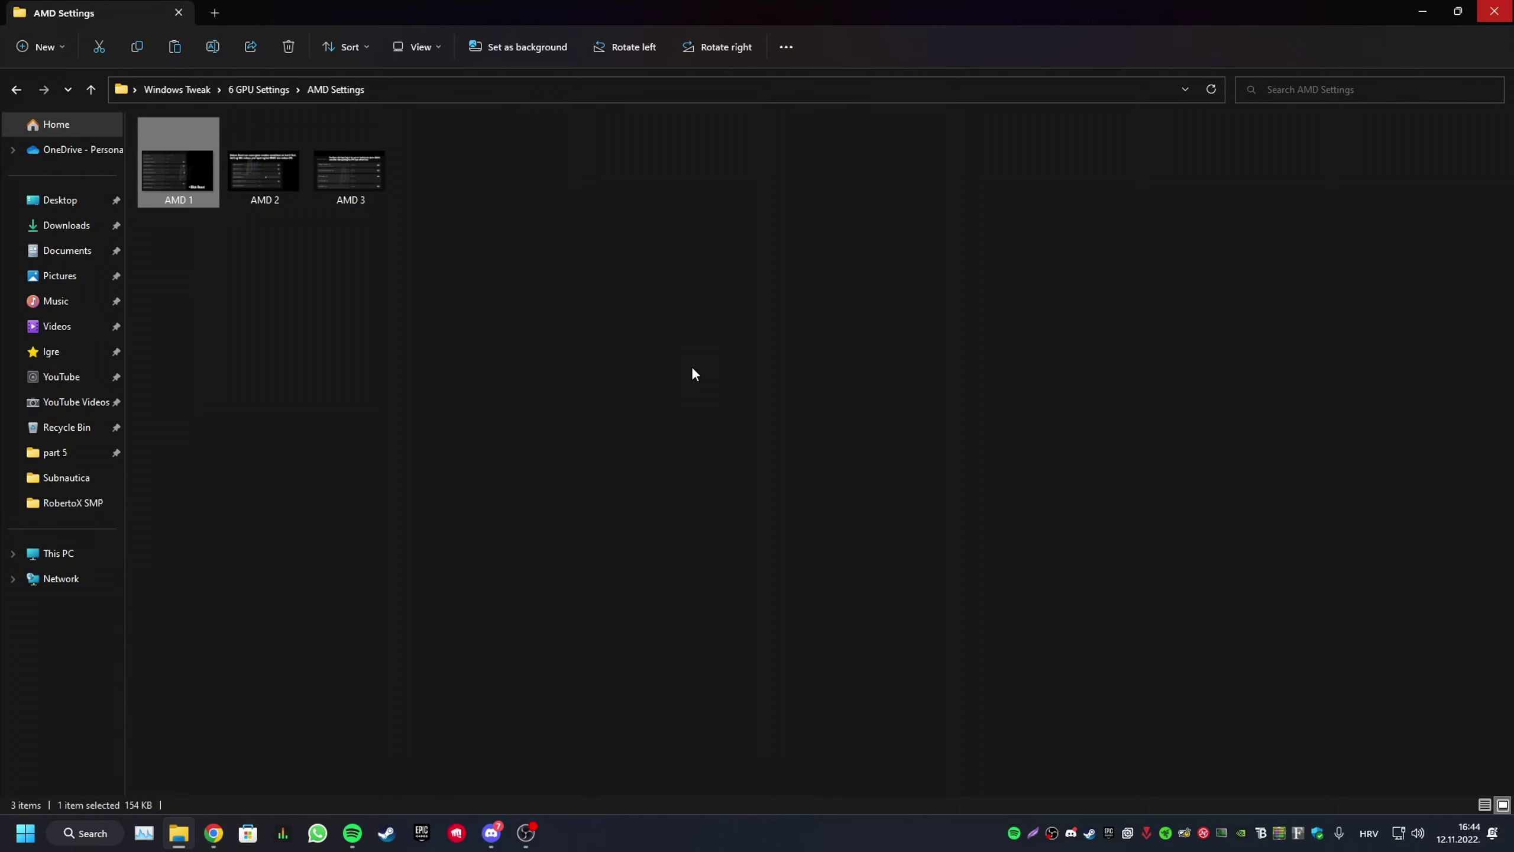
Open the INTEL Settings folder, view the Intel Graphics Command Center and Intel HD Graphics Control Panel images, and close the viewer.
left_click(281, 90)
double_click(234, 170)
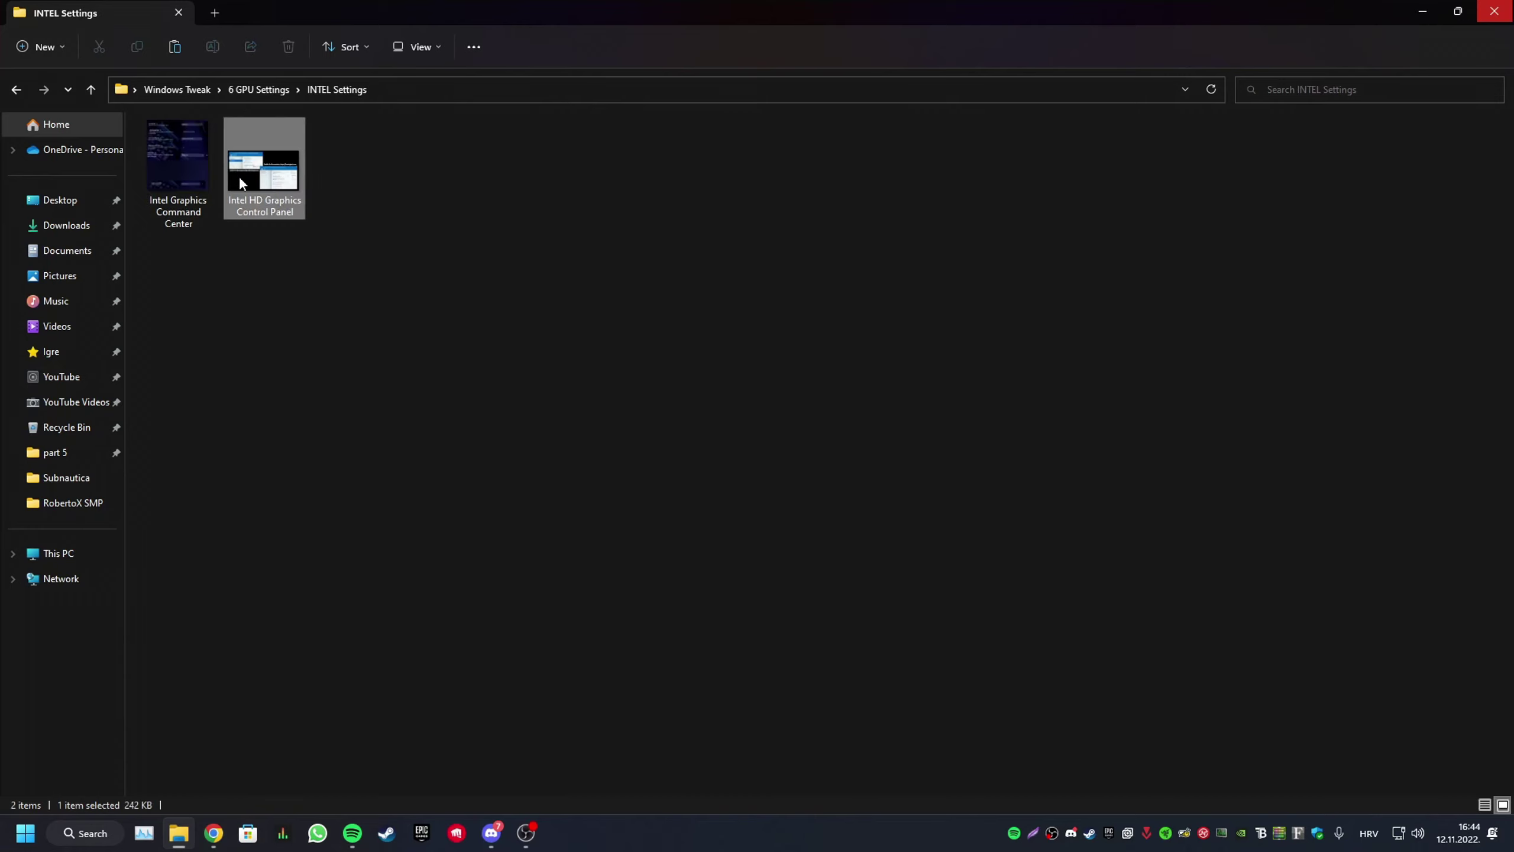
left_click(202, 186)
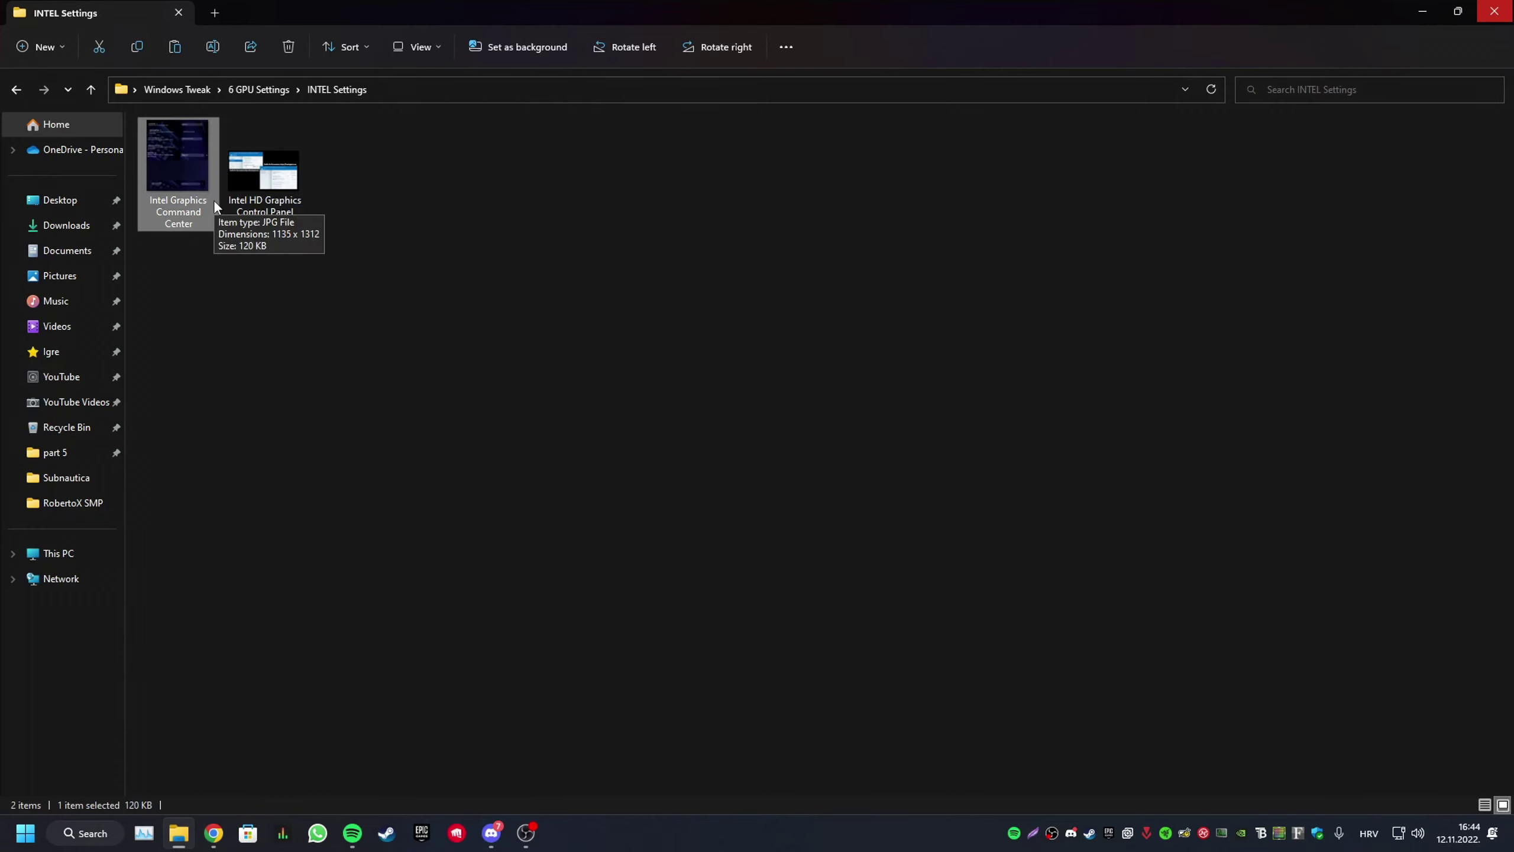
double_click(181, 158)
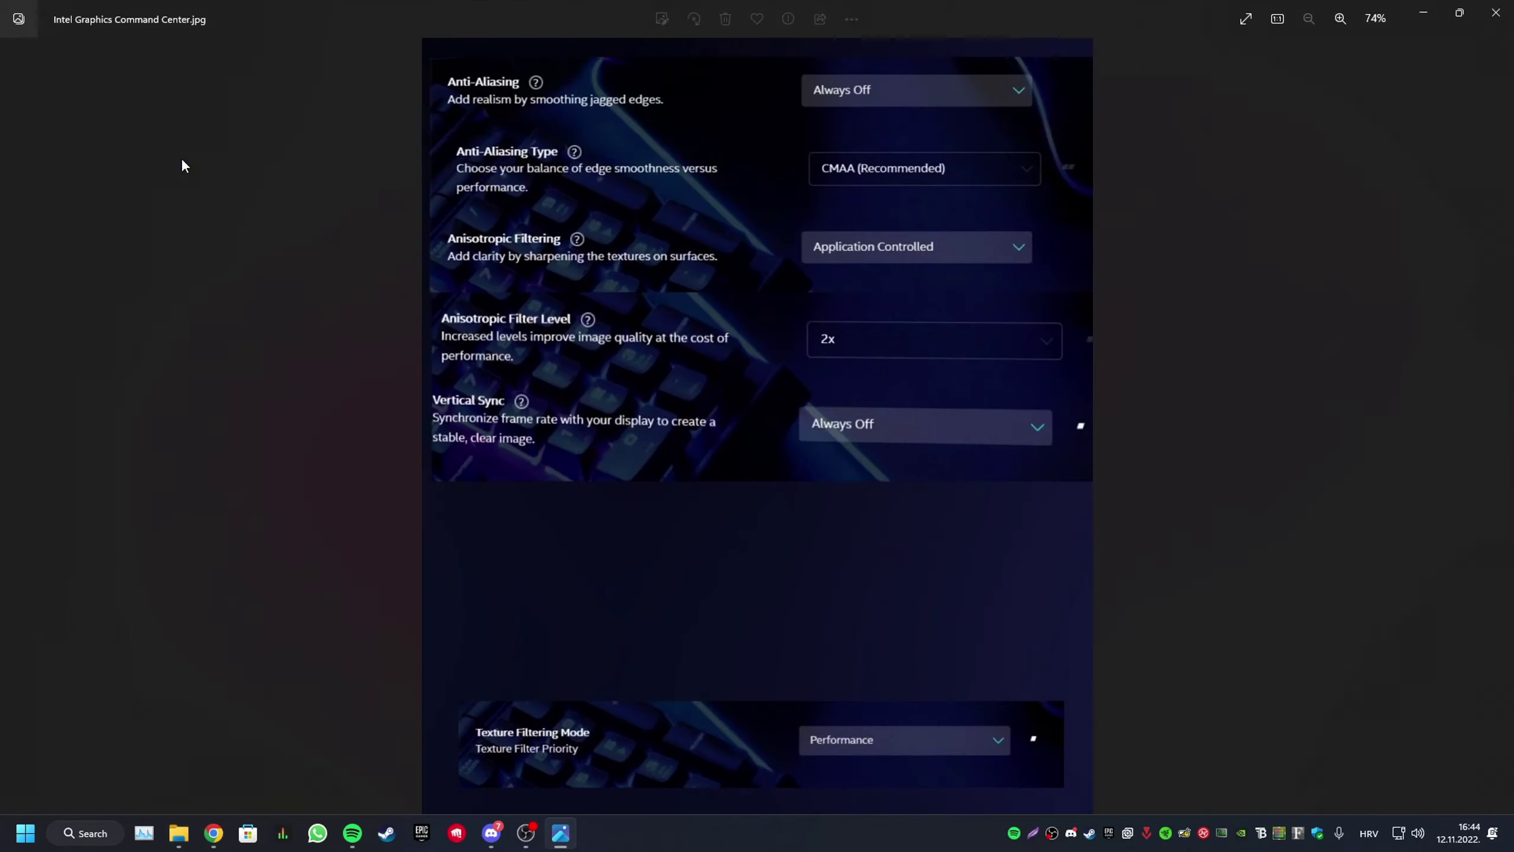
key("Right")
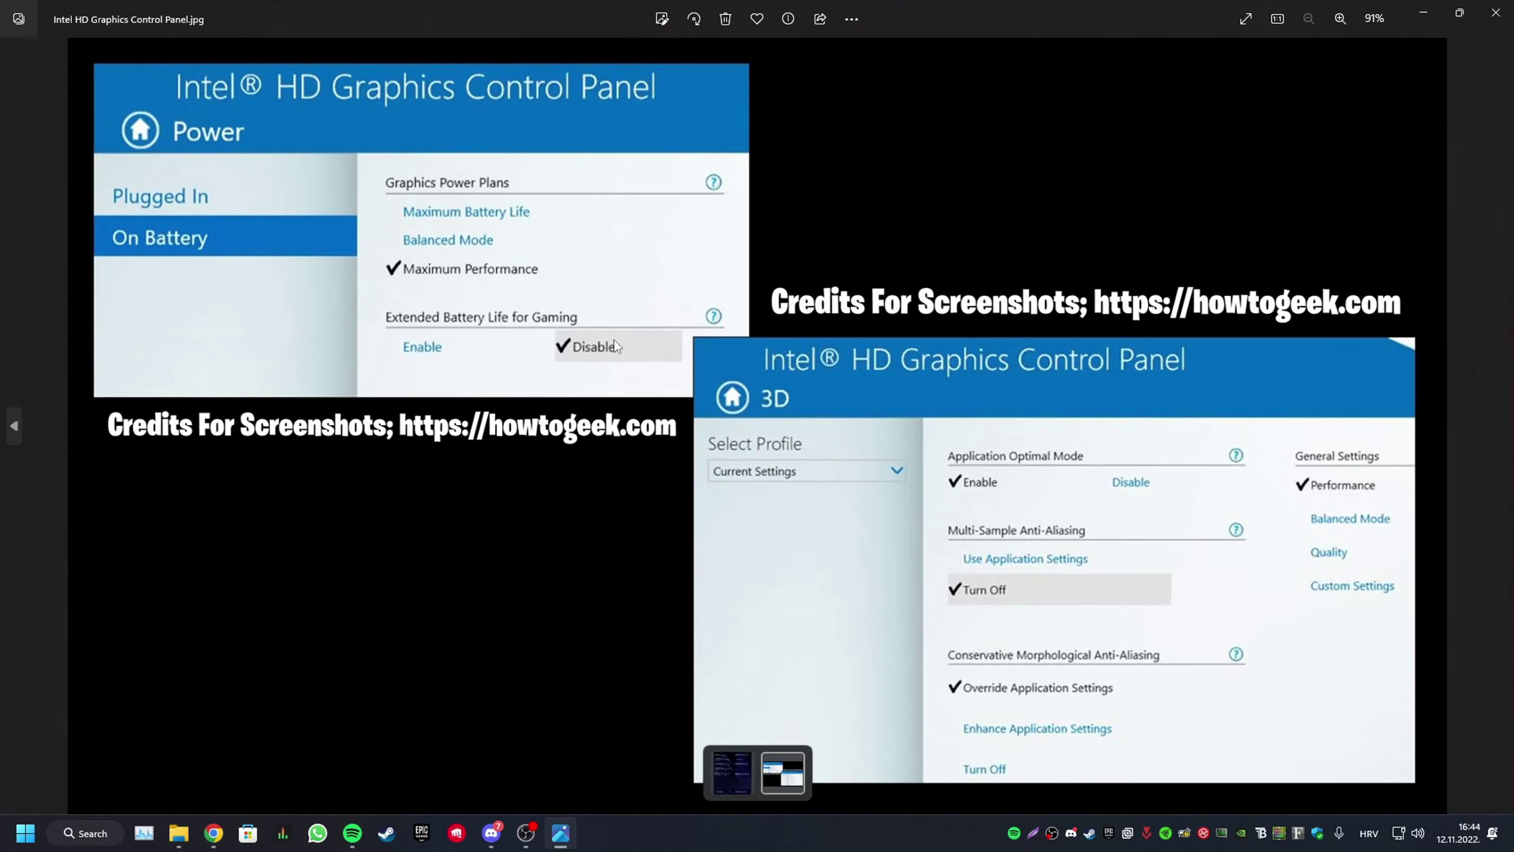
key("Left")
left_click(1495, 12)
Go back to 6 GPU Settings, open the NVIDIA Settings folder, and run the Unhide SILK Smoothness (PC Only) registry file, answering its prompt.
left_click(16, 90)
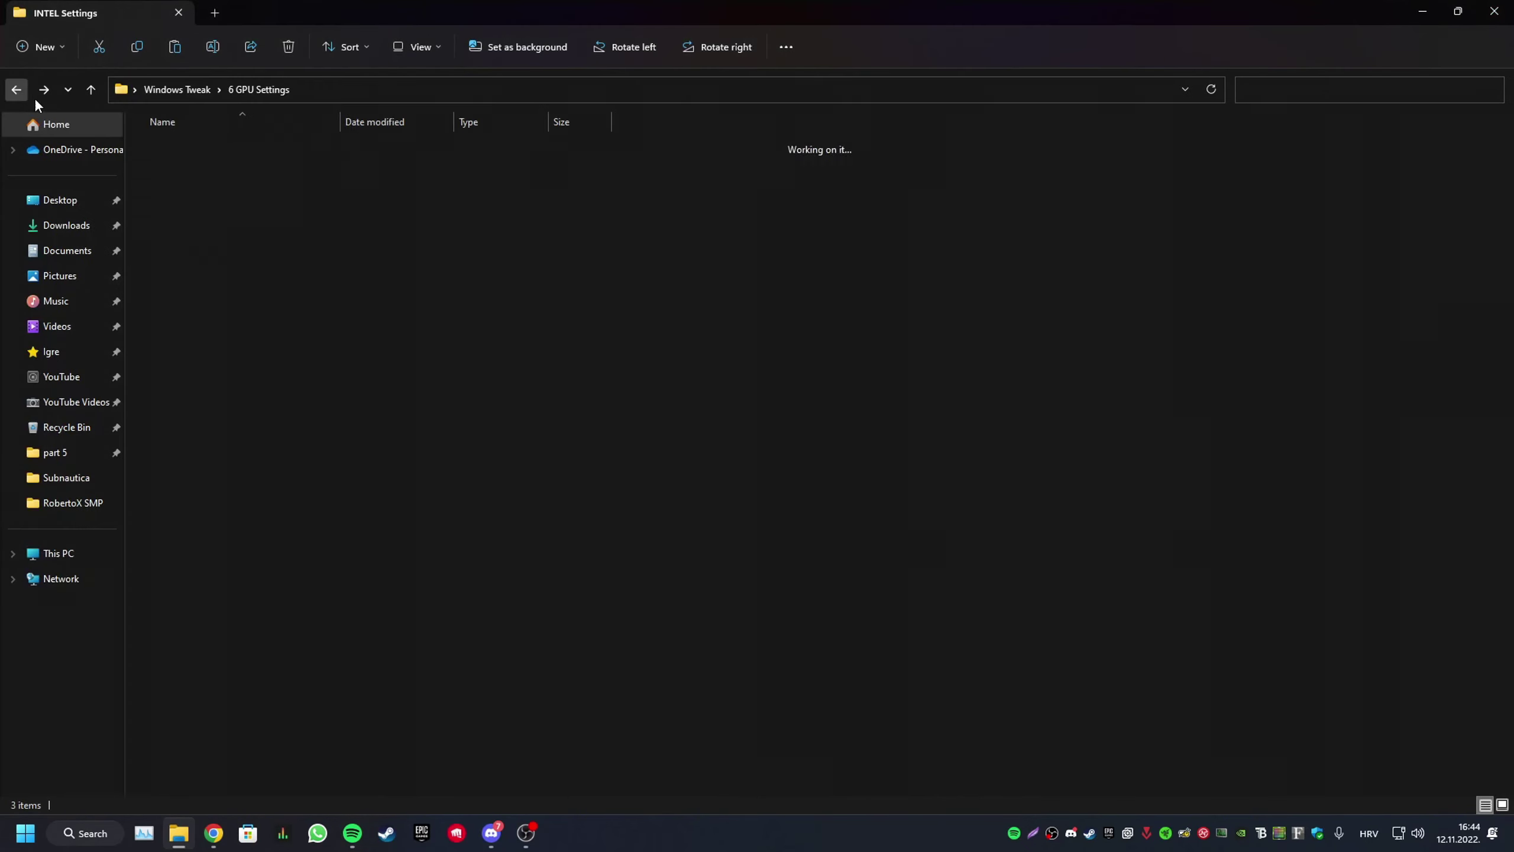
double_click(193, 201)
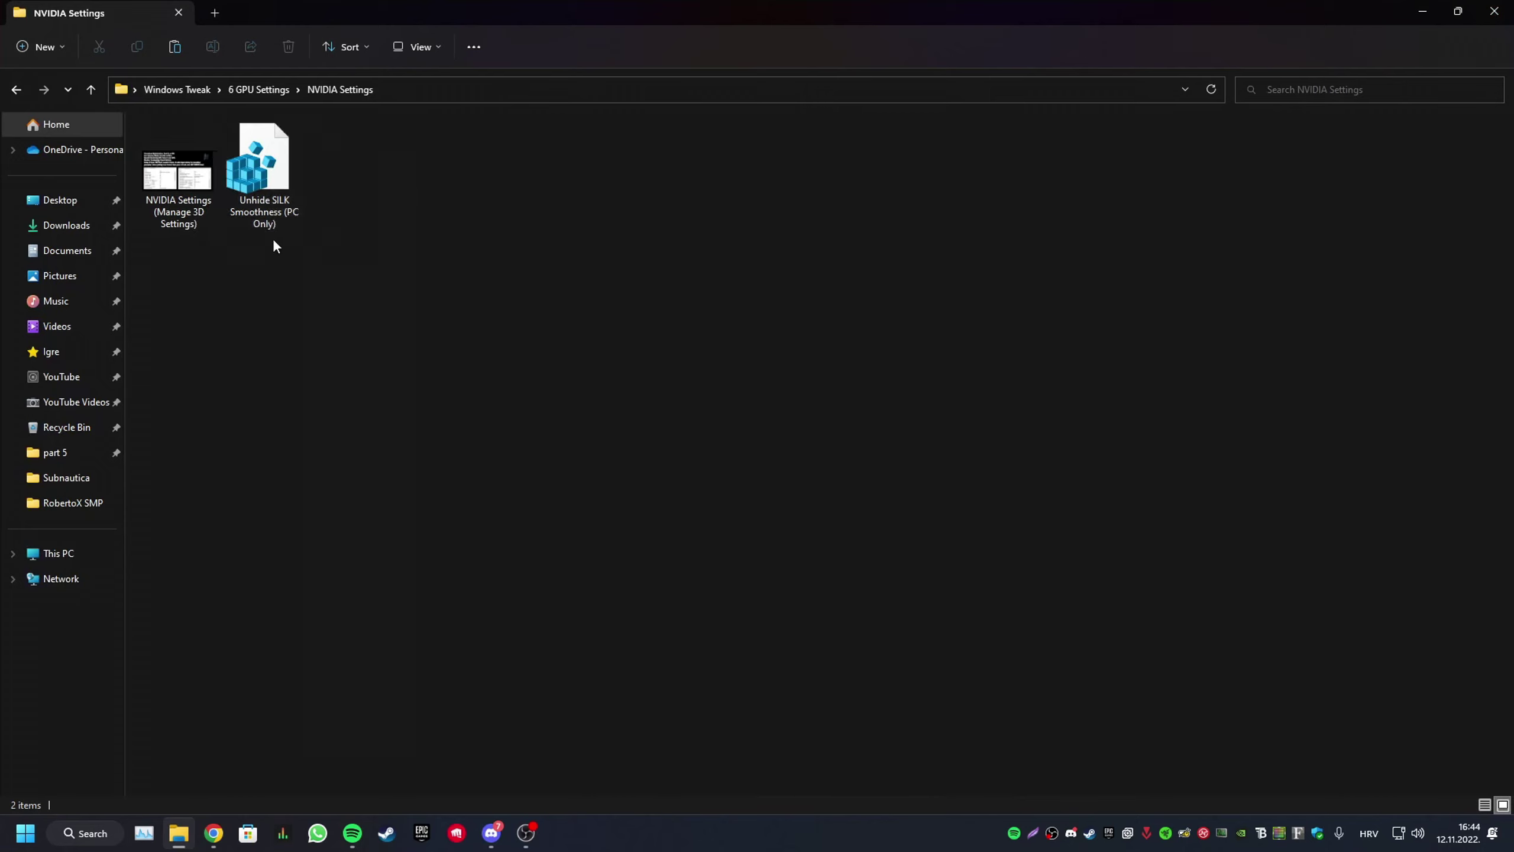
left_click(267, 213)
double_click(268, 213)
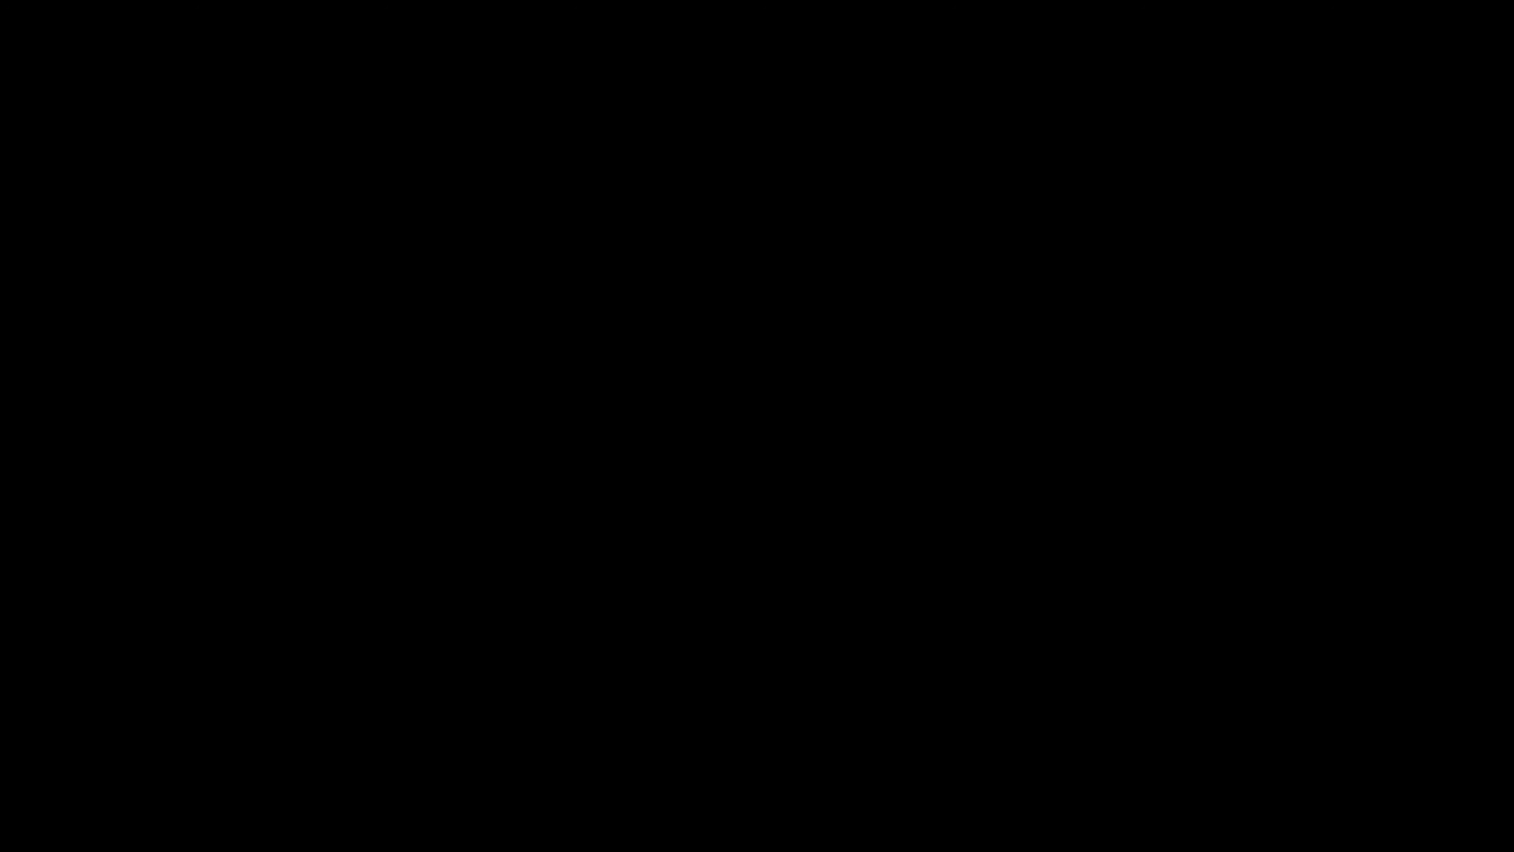
left_click(729, 423)
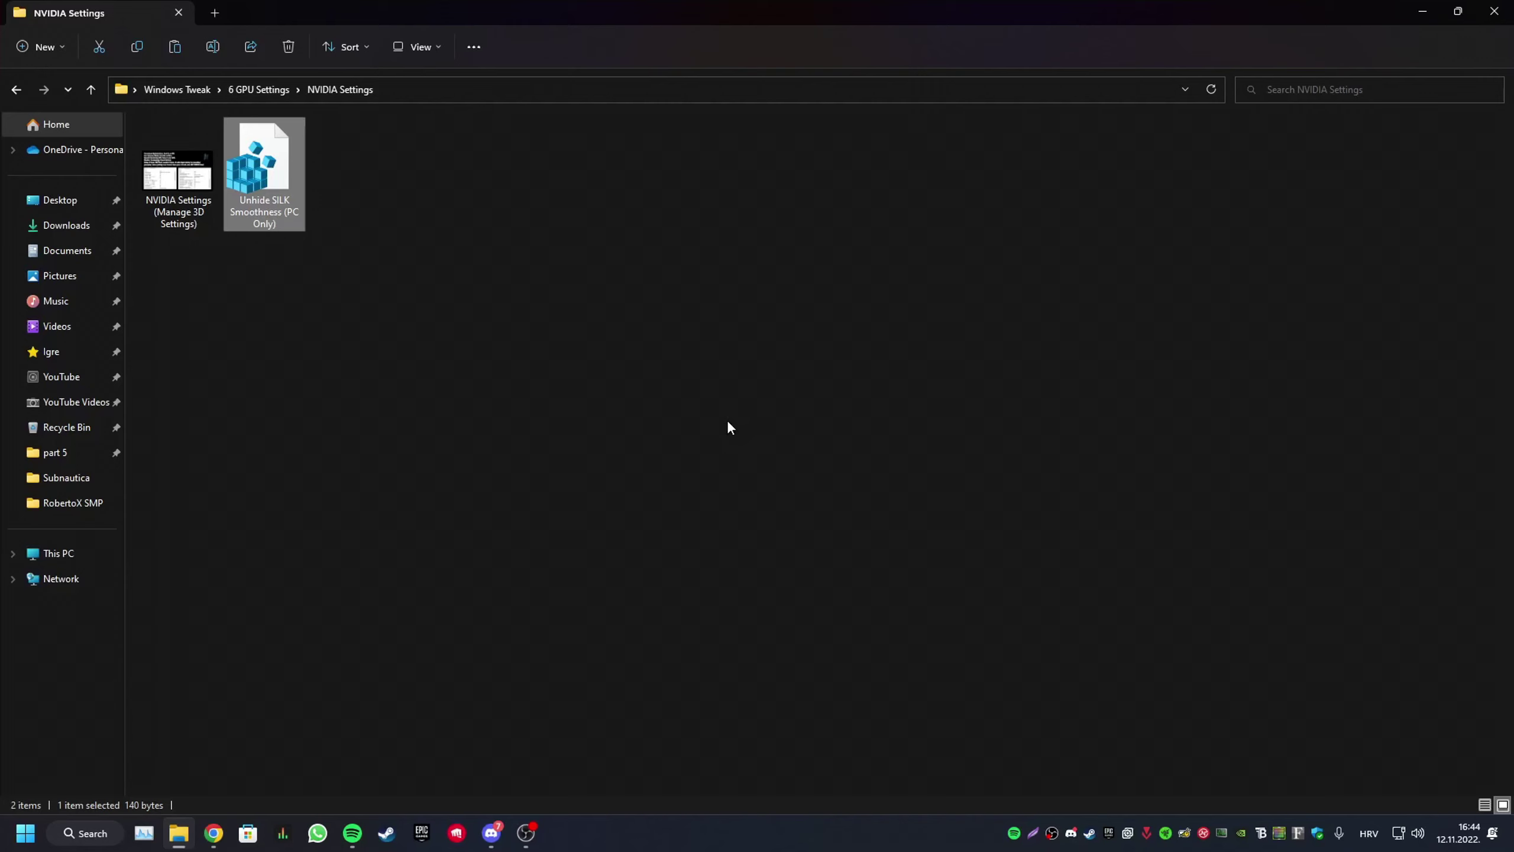
Open the NVIDIA Settings (Manage 3D Settings) image, reduce its window so the desktop shows, and open NVIDIA Control Panel.
double_click(178, 190)
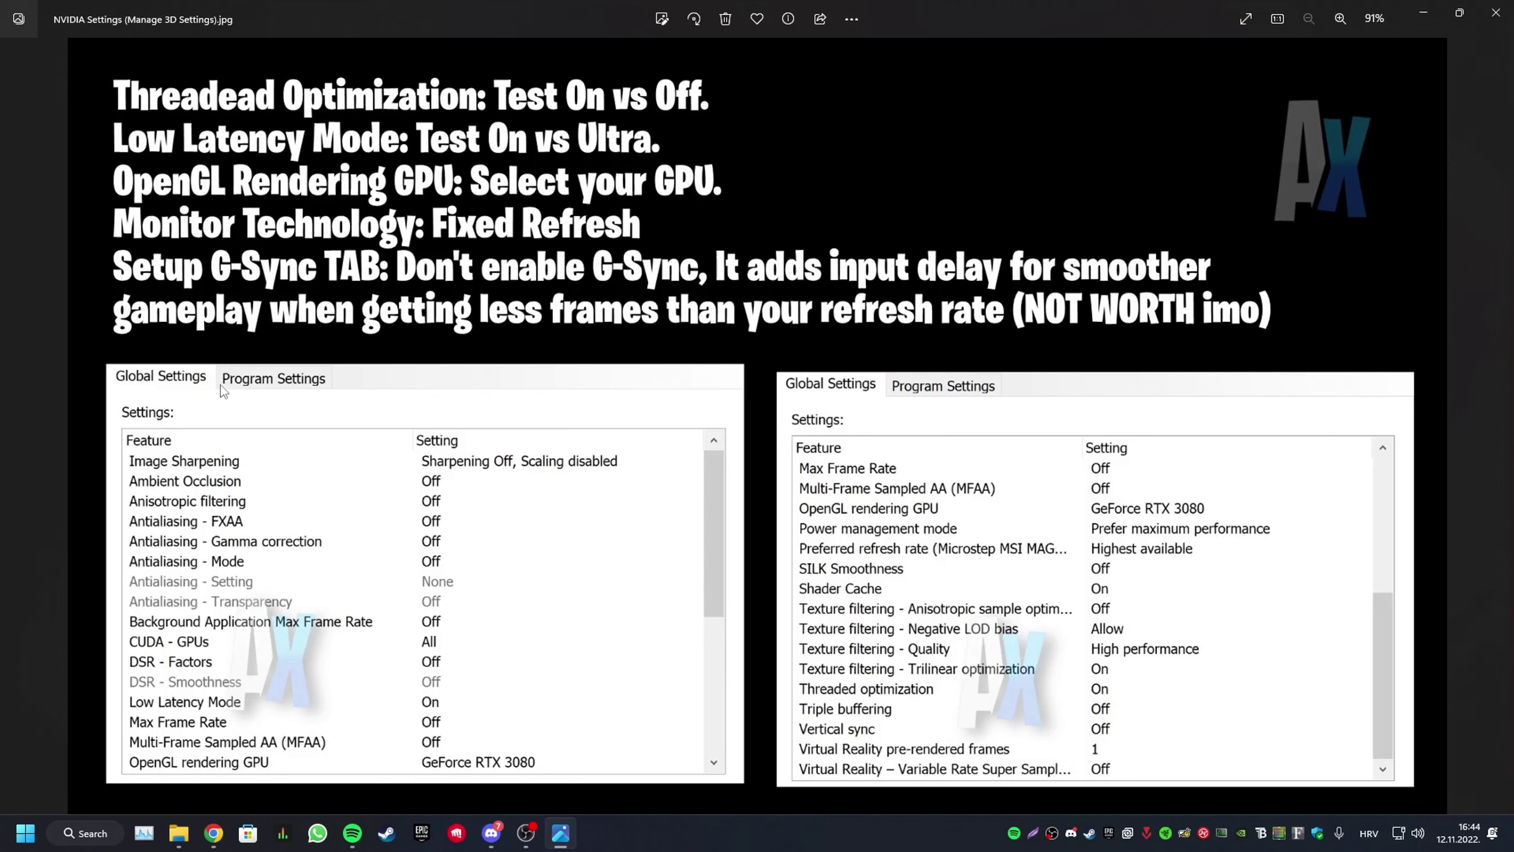
left_click(1457, 13)
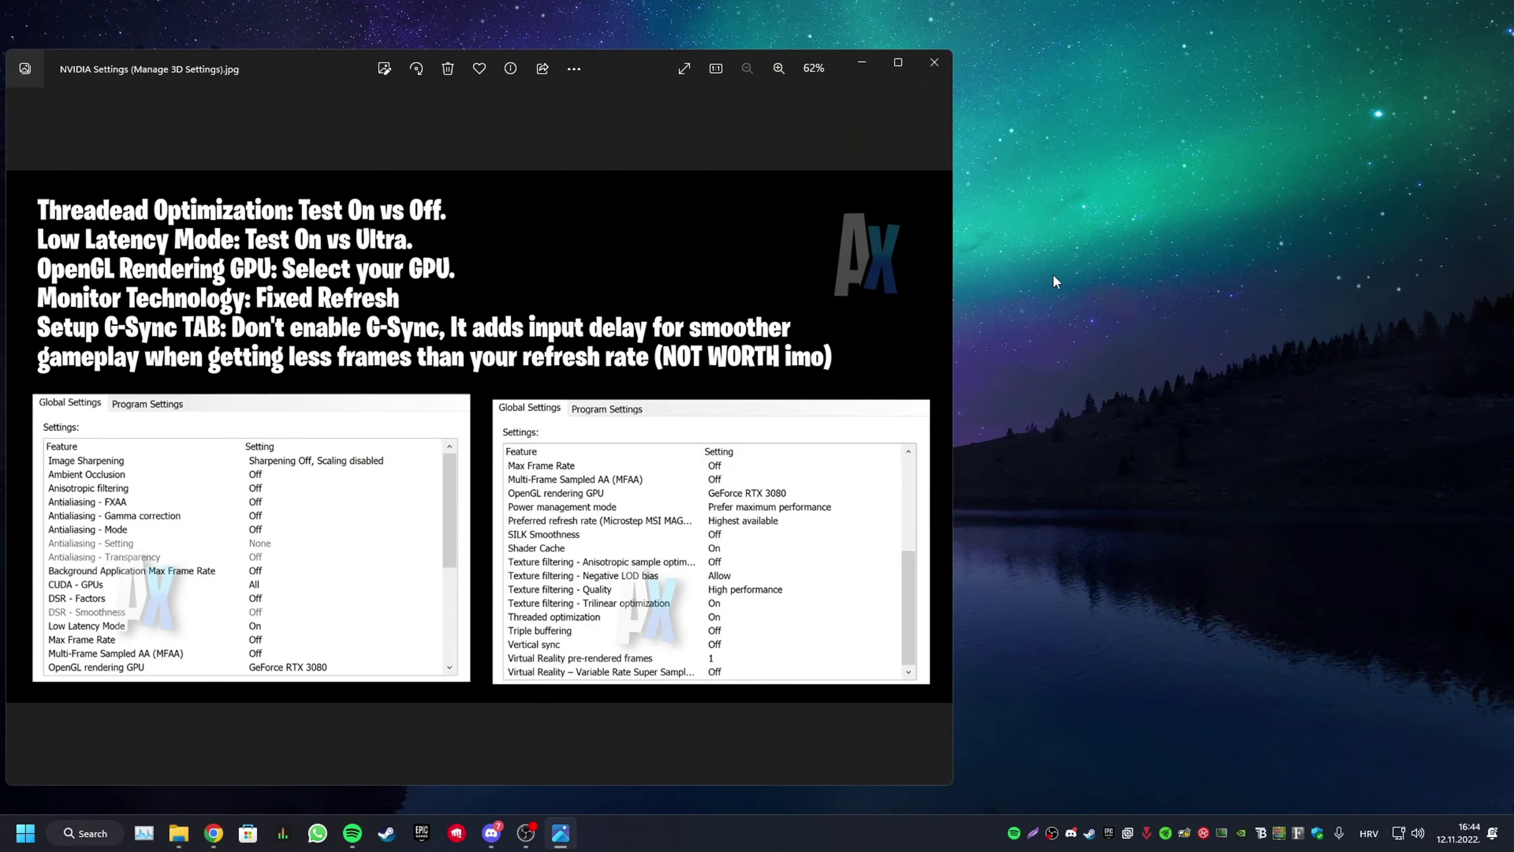
right_click(1083, 267)
left_click(1147, 599)
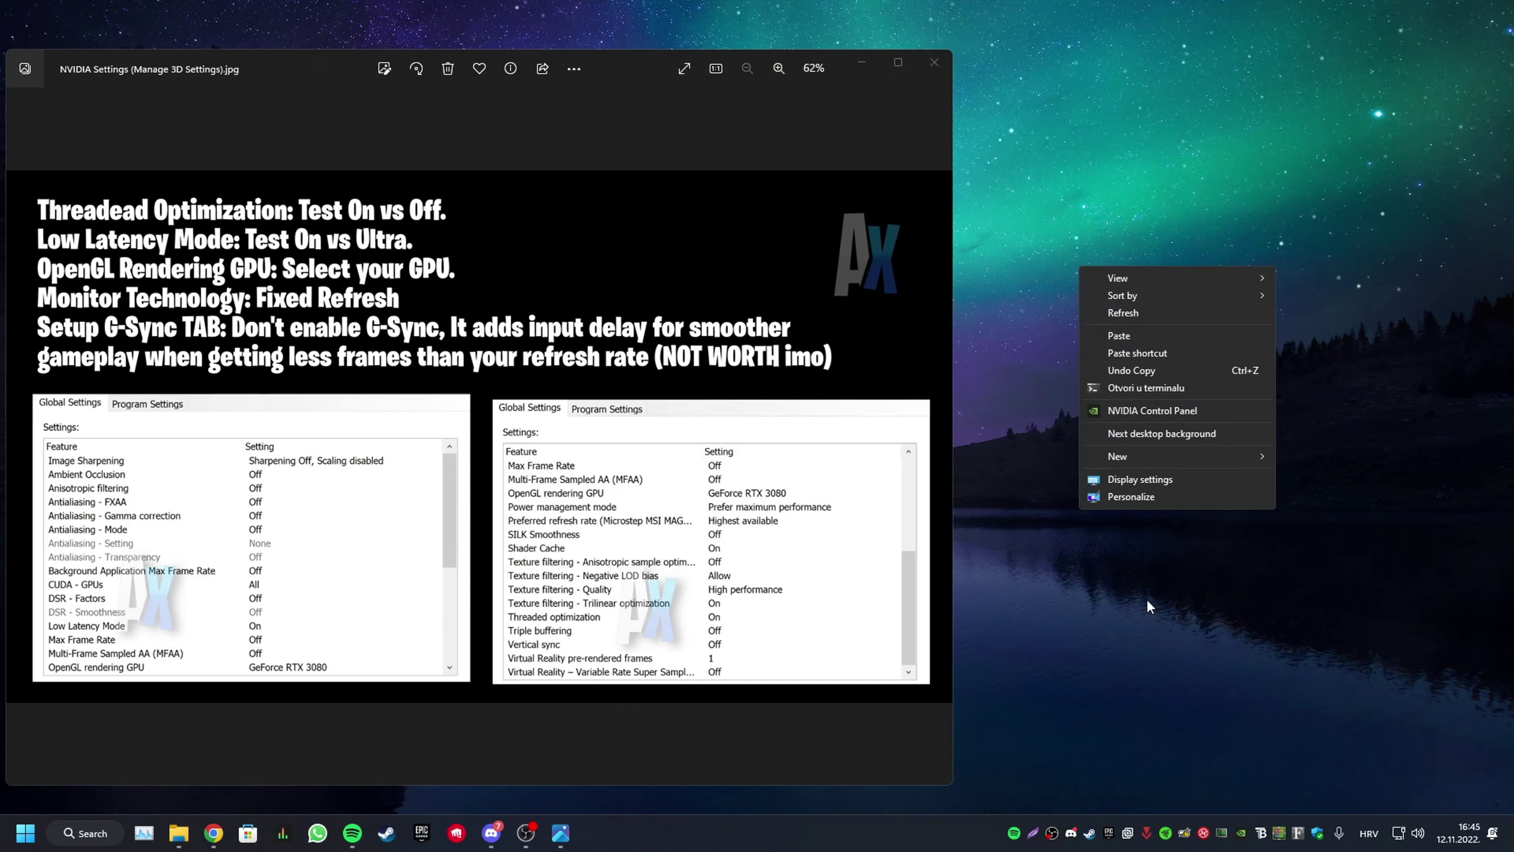
left_click(1139, 415)
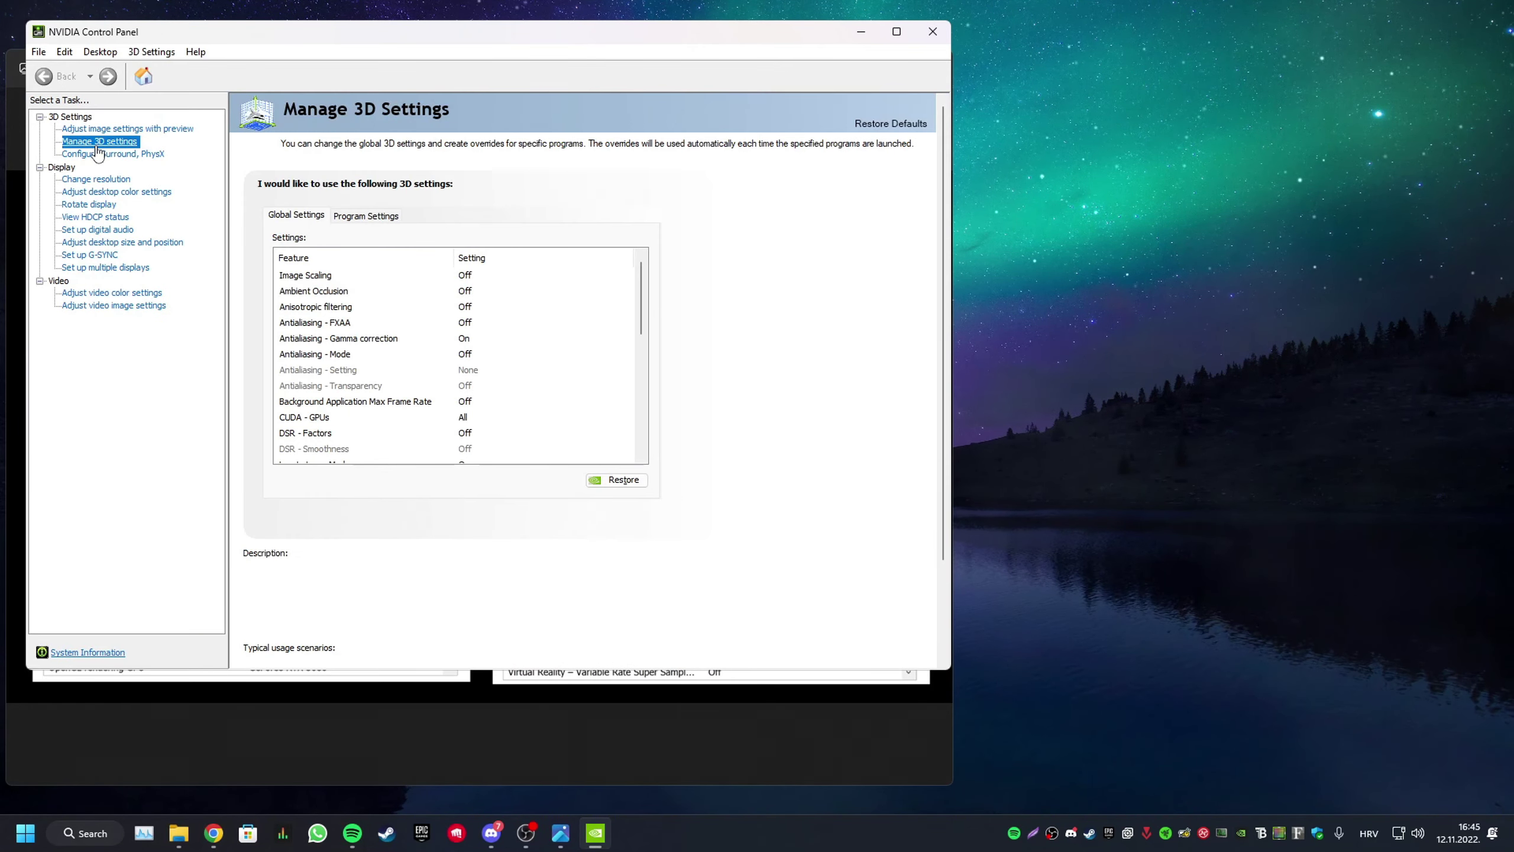
Move NVIDIA Control Panel beside the image, compare its Manage 3D Settings with the recommended values, and close both windows.
left_click_drag(450, 31, 996, 21)
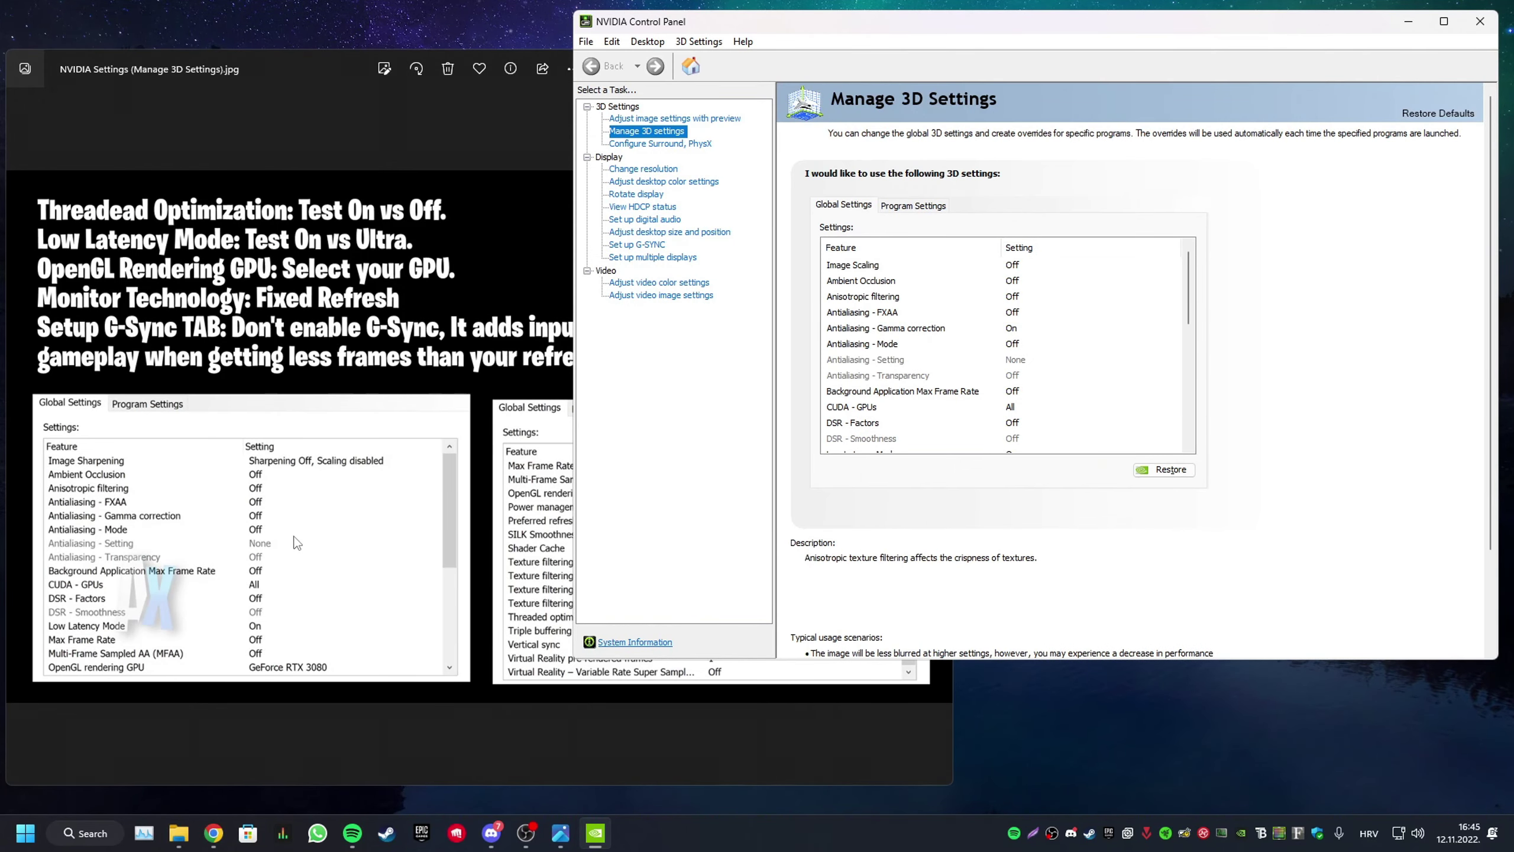
left_click(461, 348)
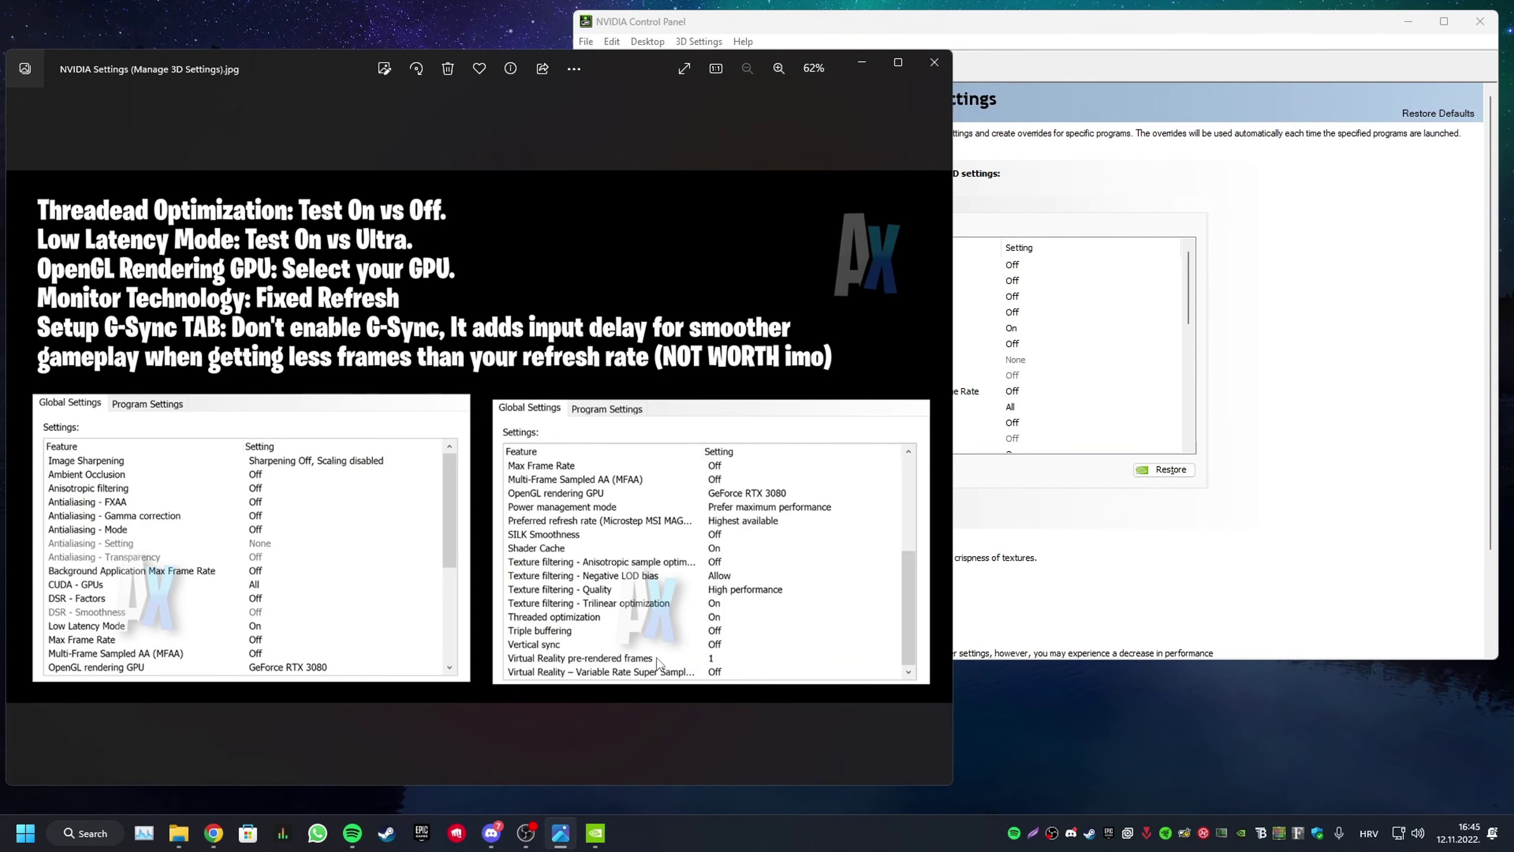
left_click(932, 66)
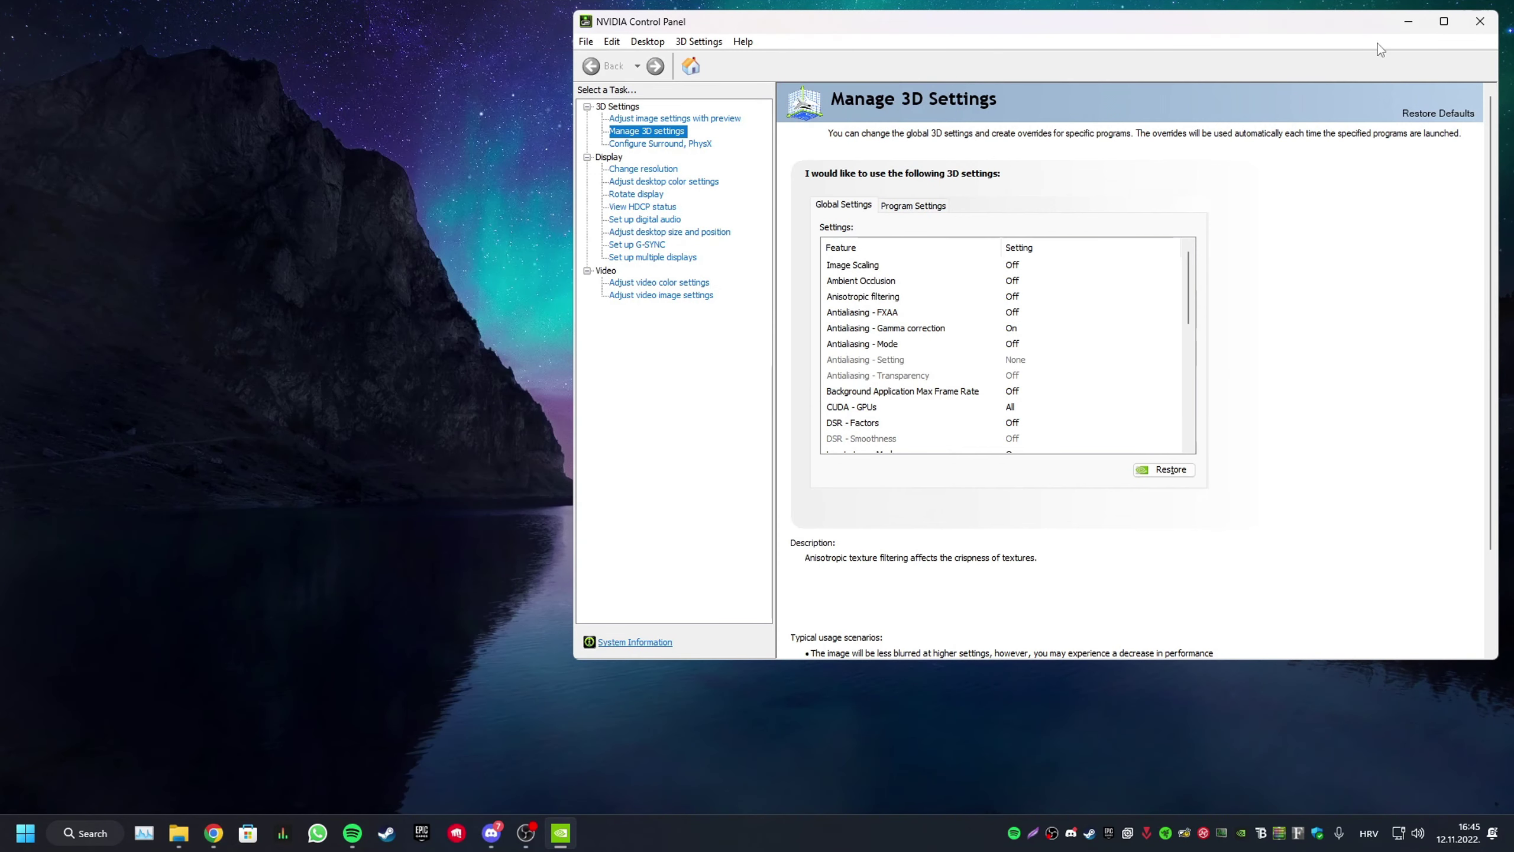
left_click(1472, 21)
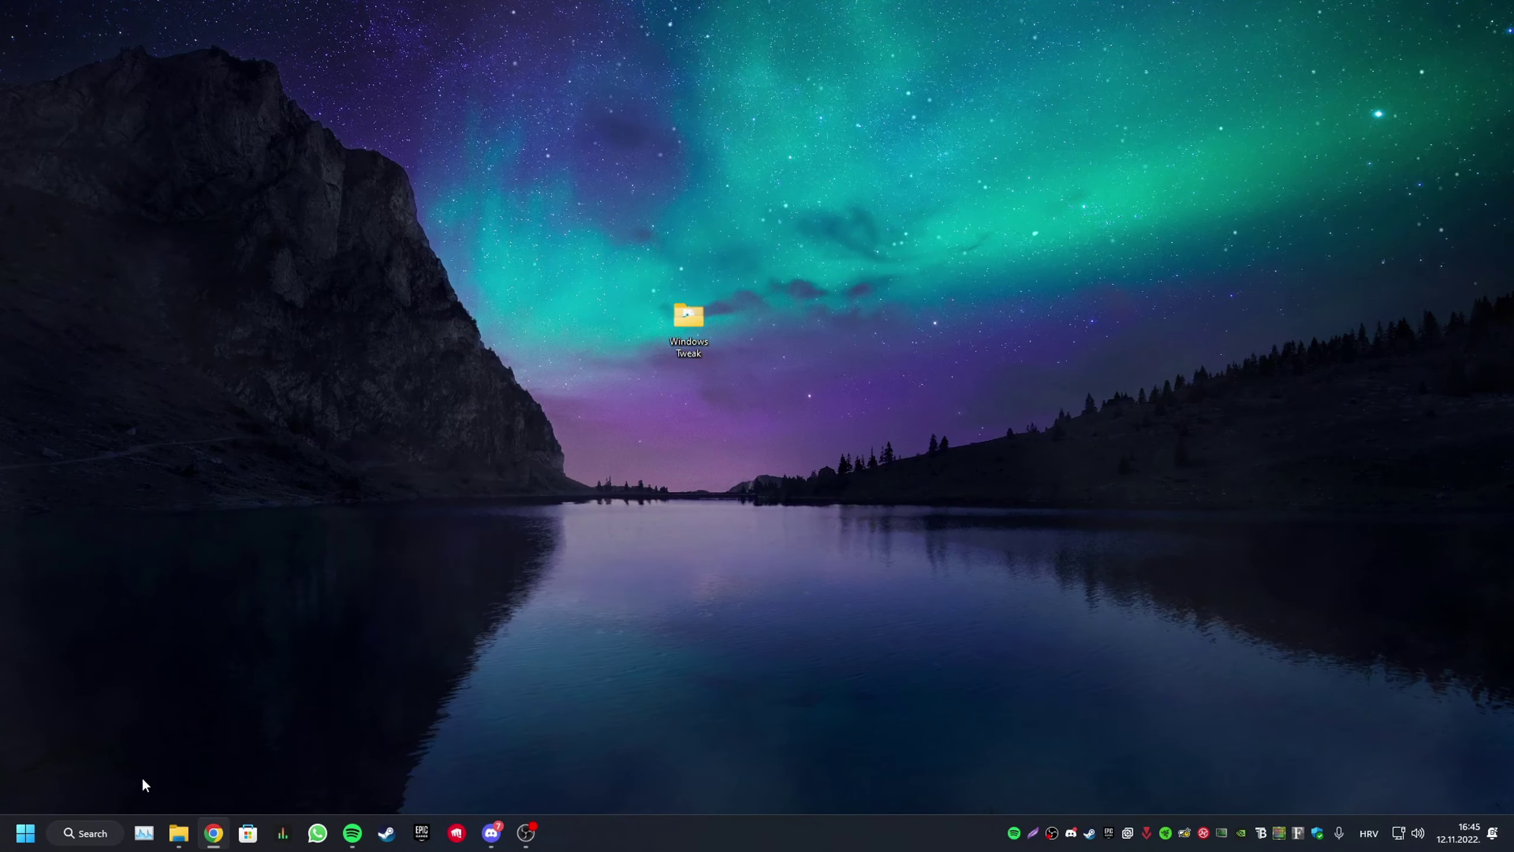
Return to the Windows Tweak folder in File Explorer, open 7 Cleanup, and select 1 Delete Temporary Files.
left_click(178, 832)
left_click(191, 292)
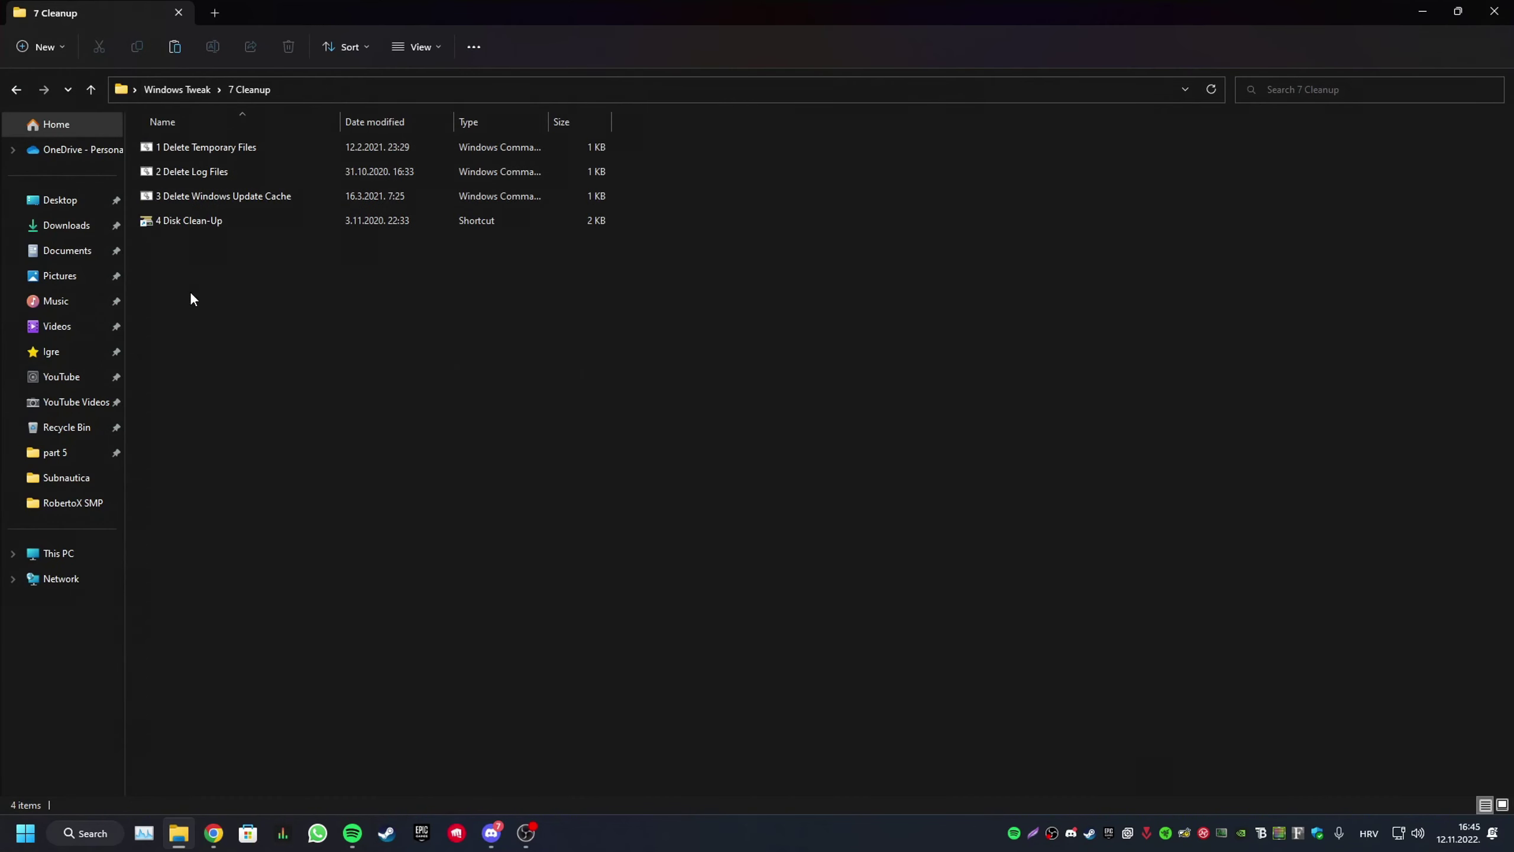
left_click(201, 150)
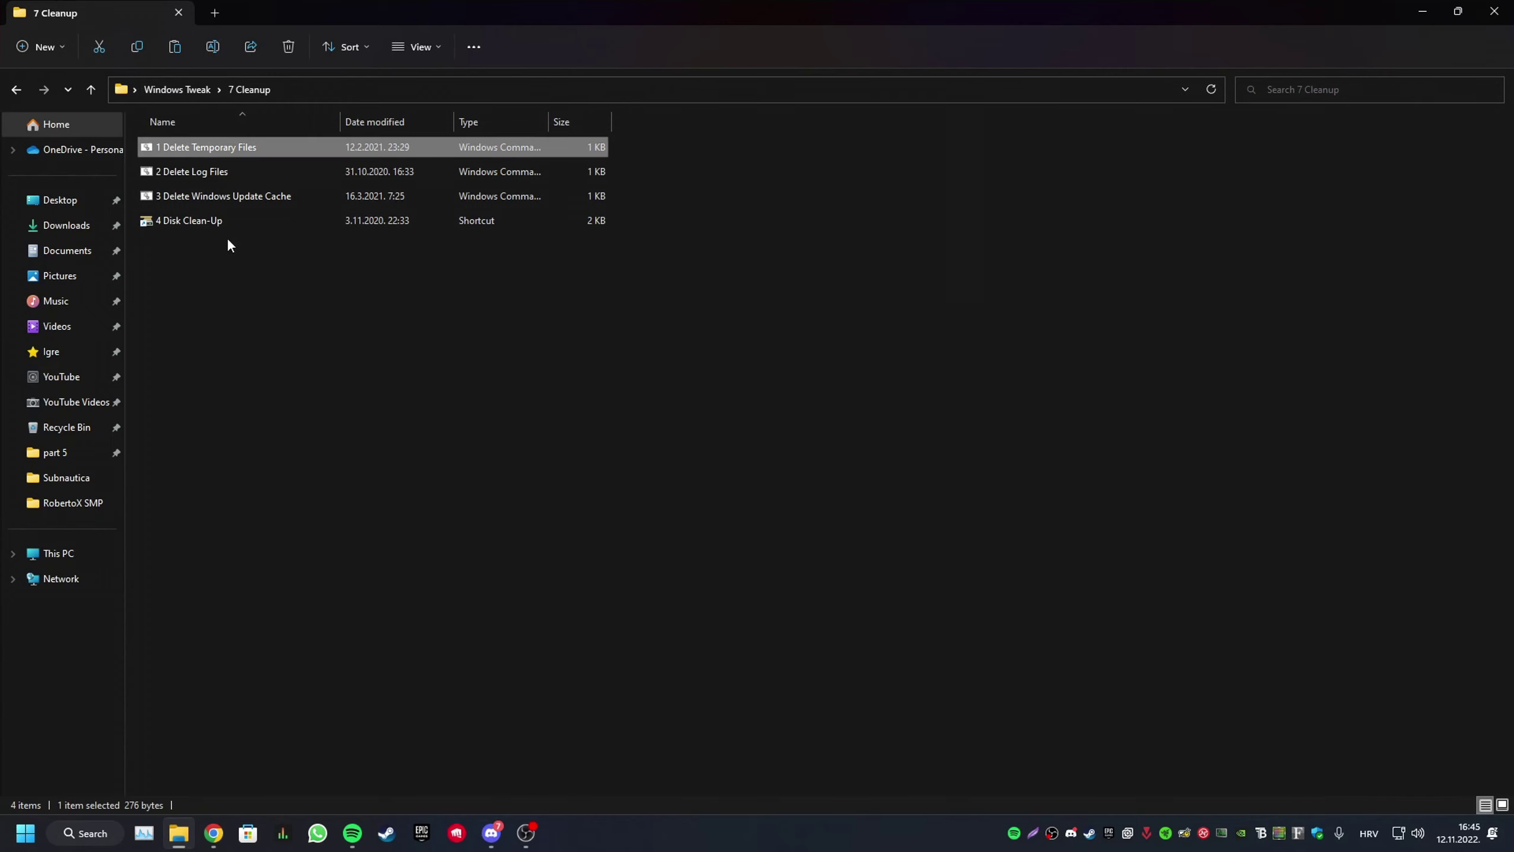
Use the Windows Run dialog to open temp.
key("super+r")
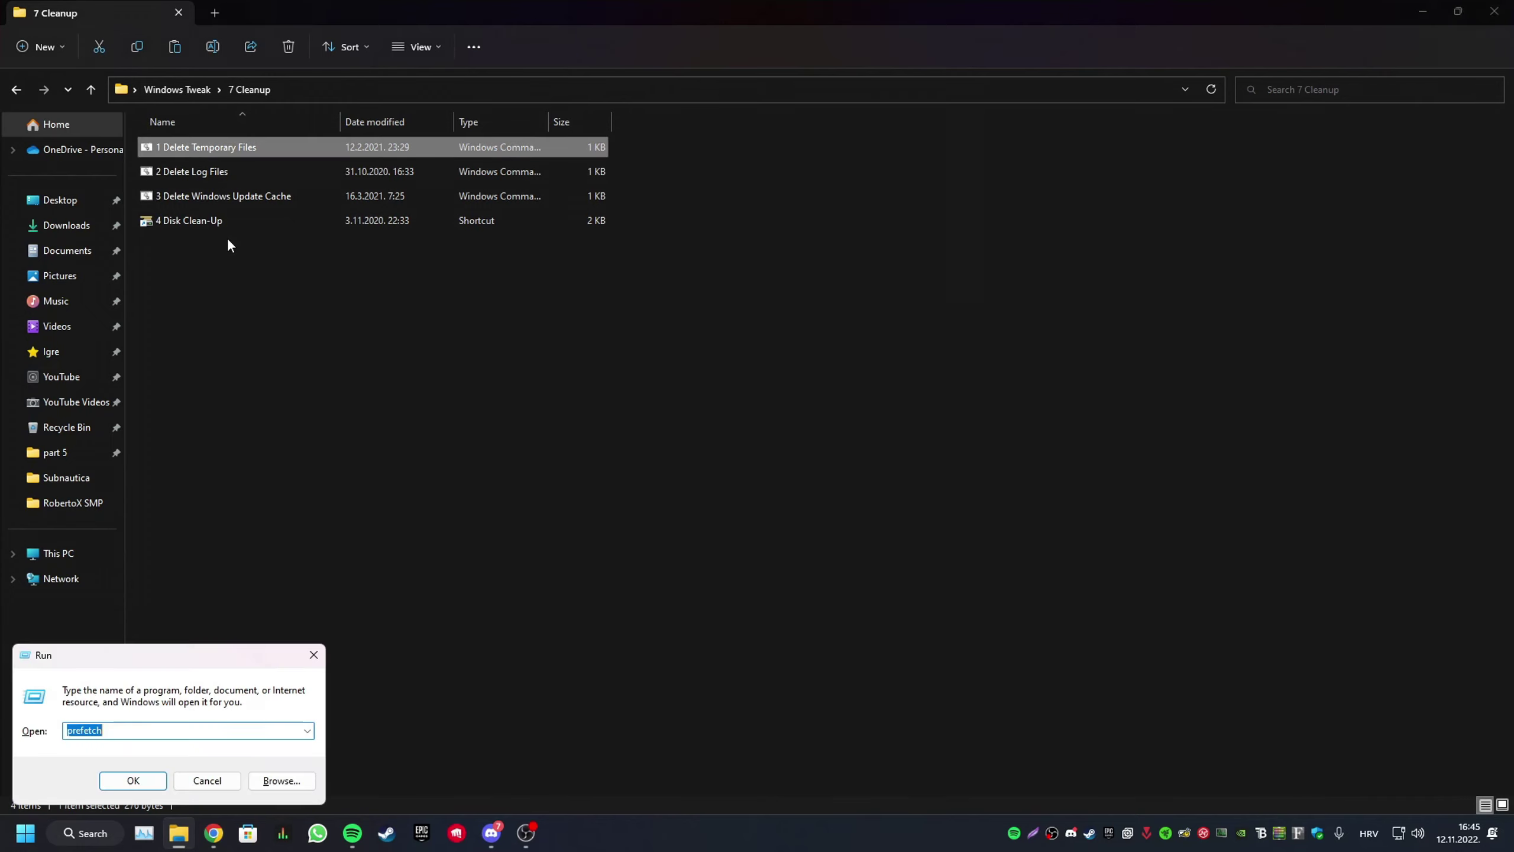
type("tem")
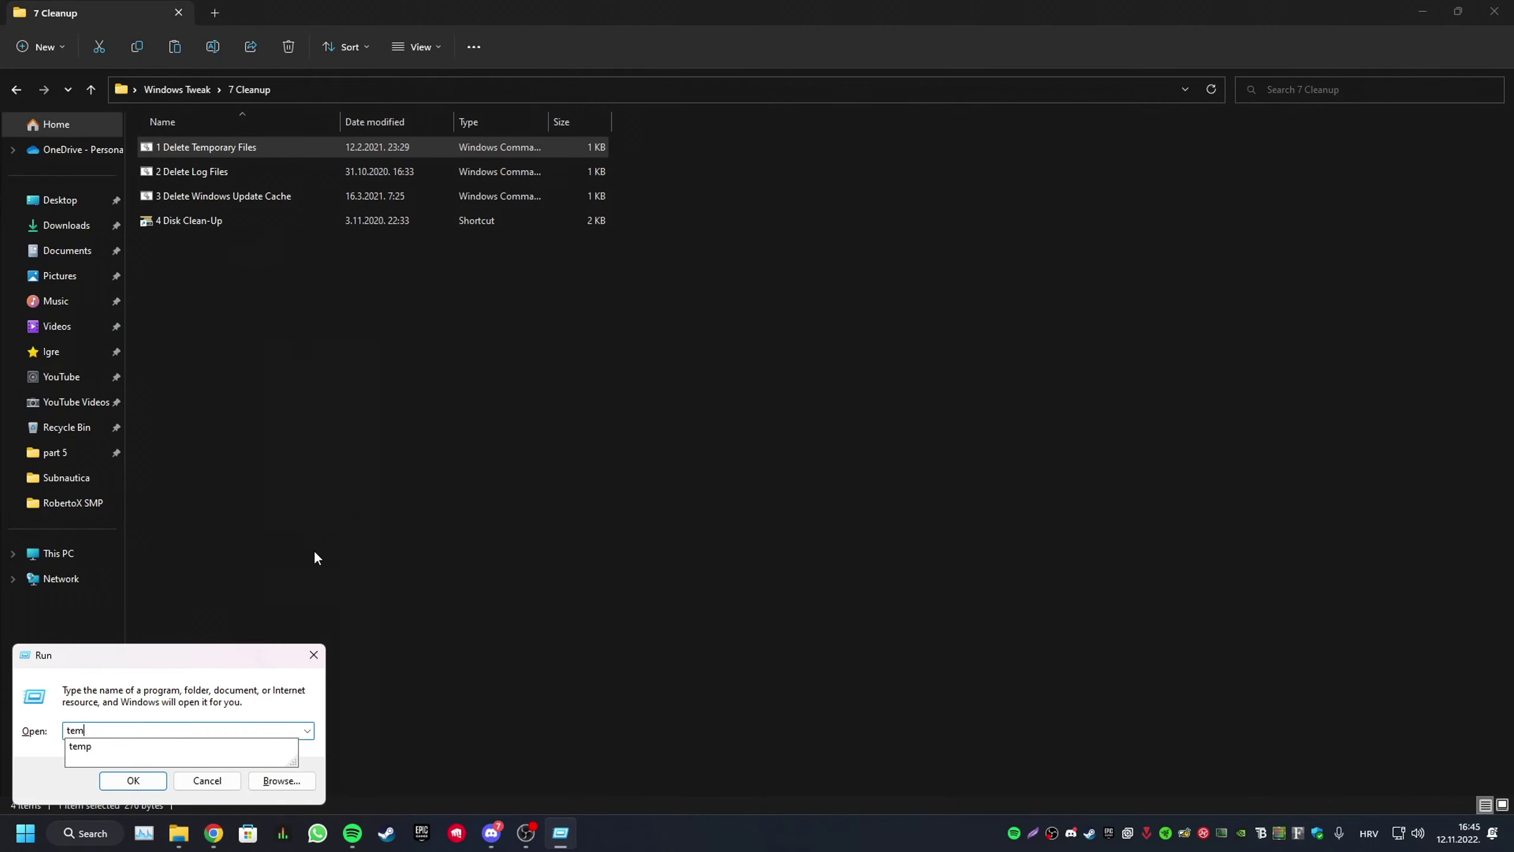
type("p")
key("Return")
Run the 1 Delete Temporary Files, 2 Delete Log Files and 3 Delete Windows Update Cache scripts, dismissing each console when it finishes.
double_click(197, 149)
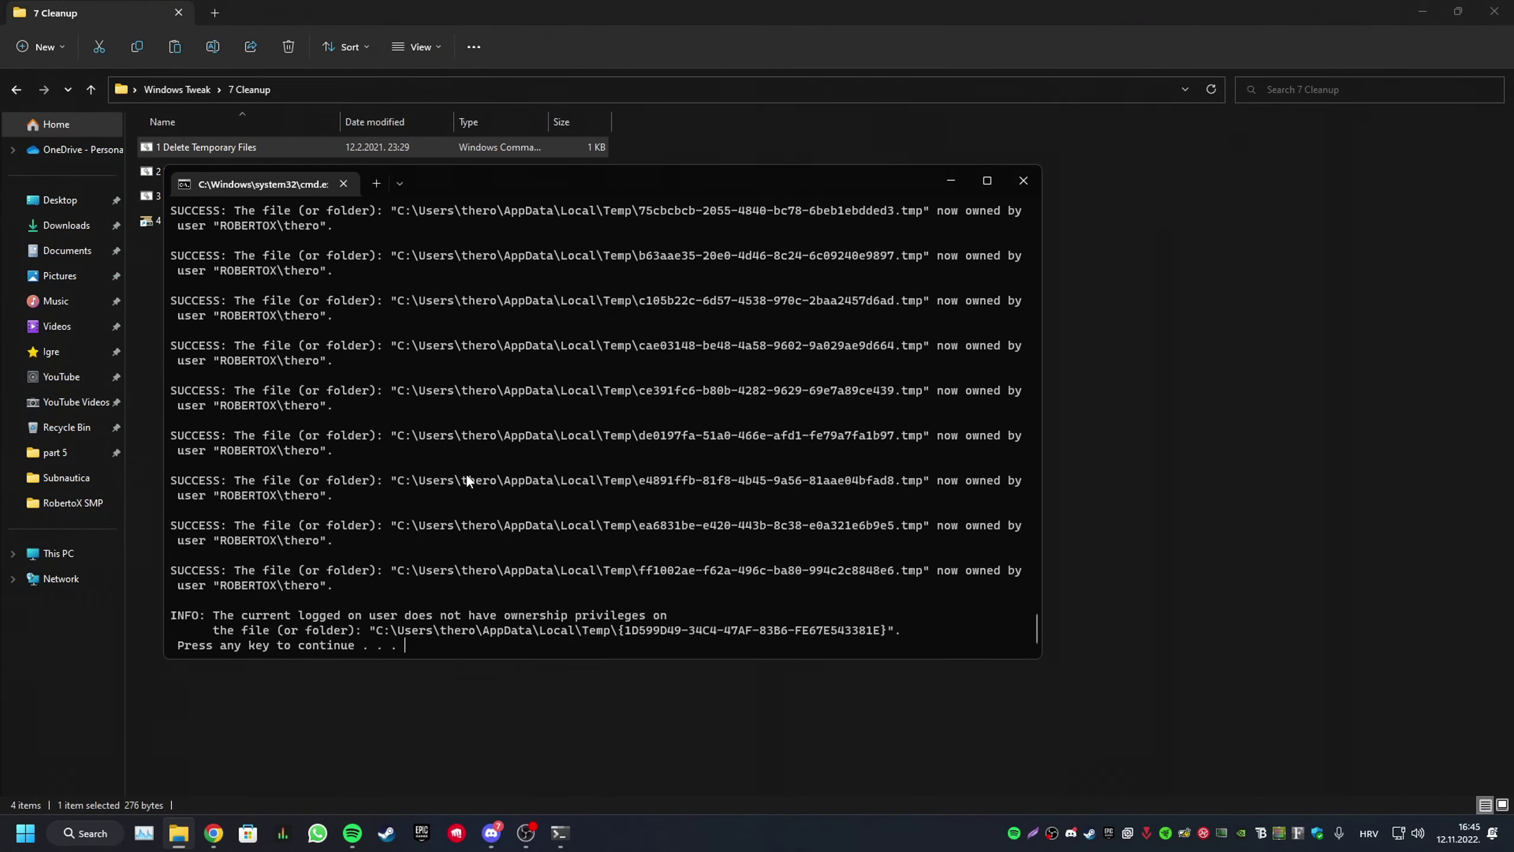
key("Return")
left_click(234, 172)
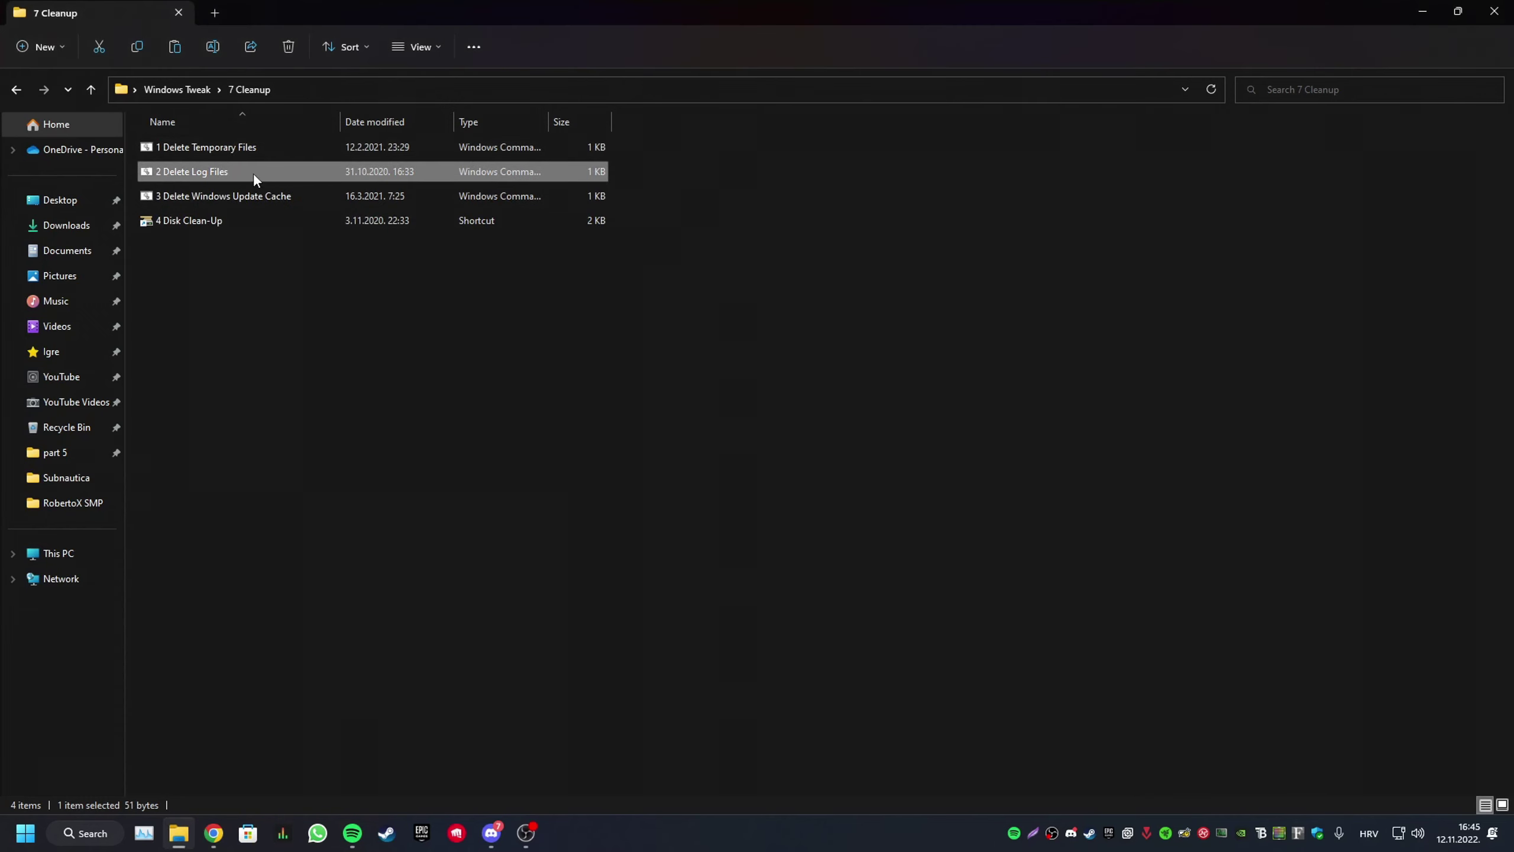
double_click(253, 172)
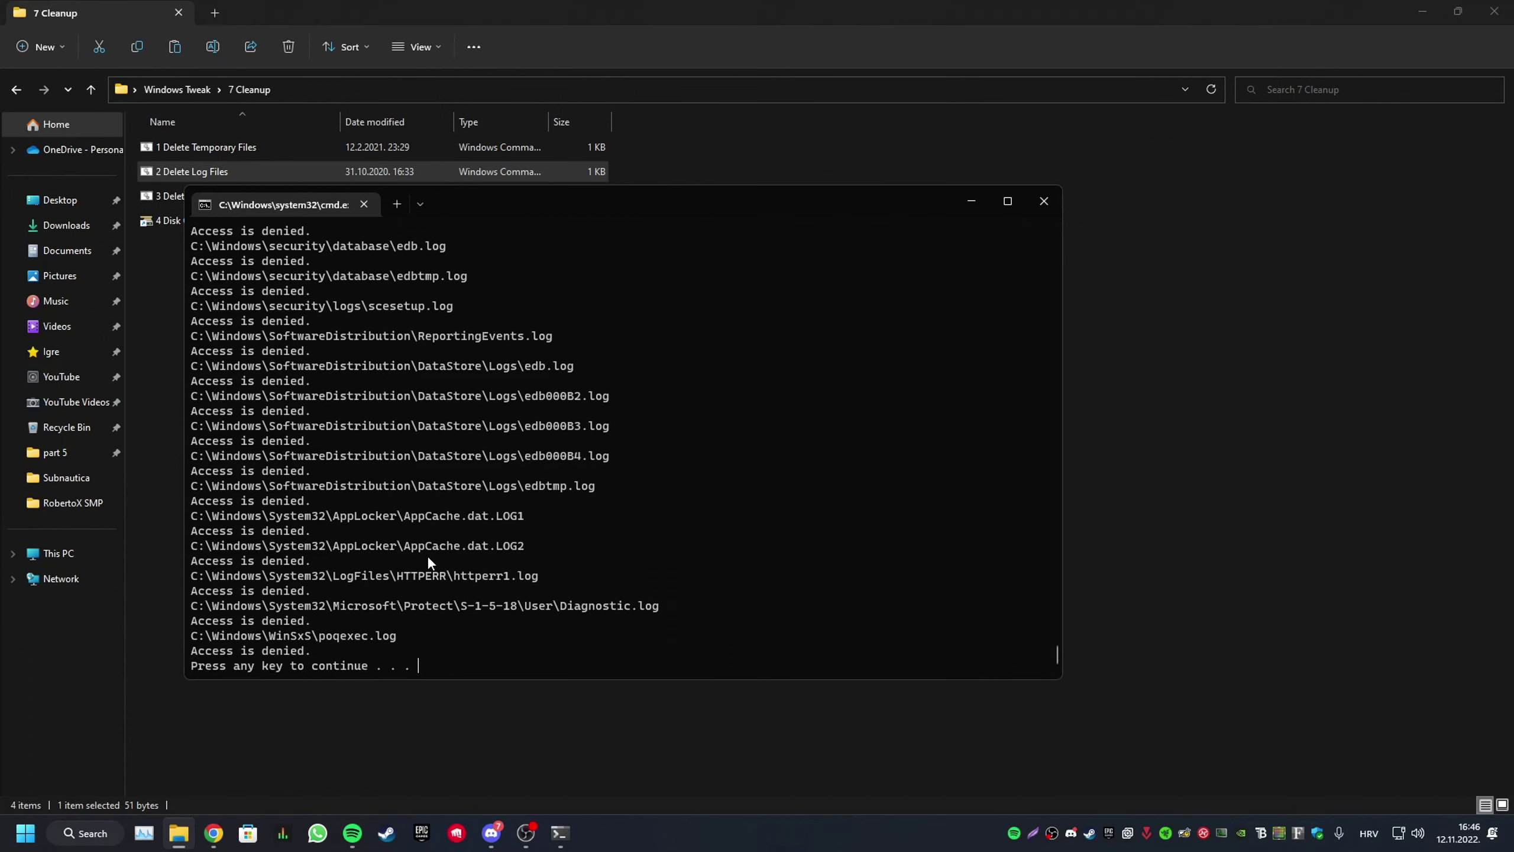
key("Return")
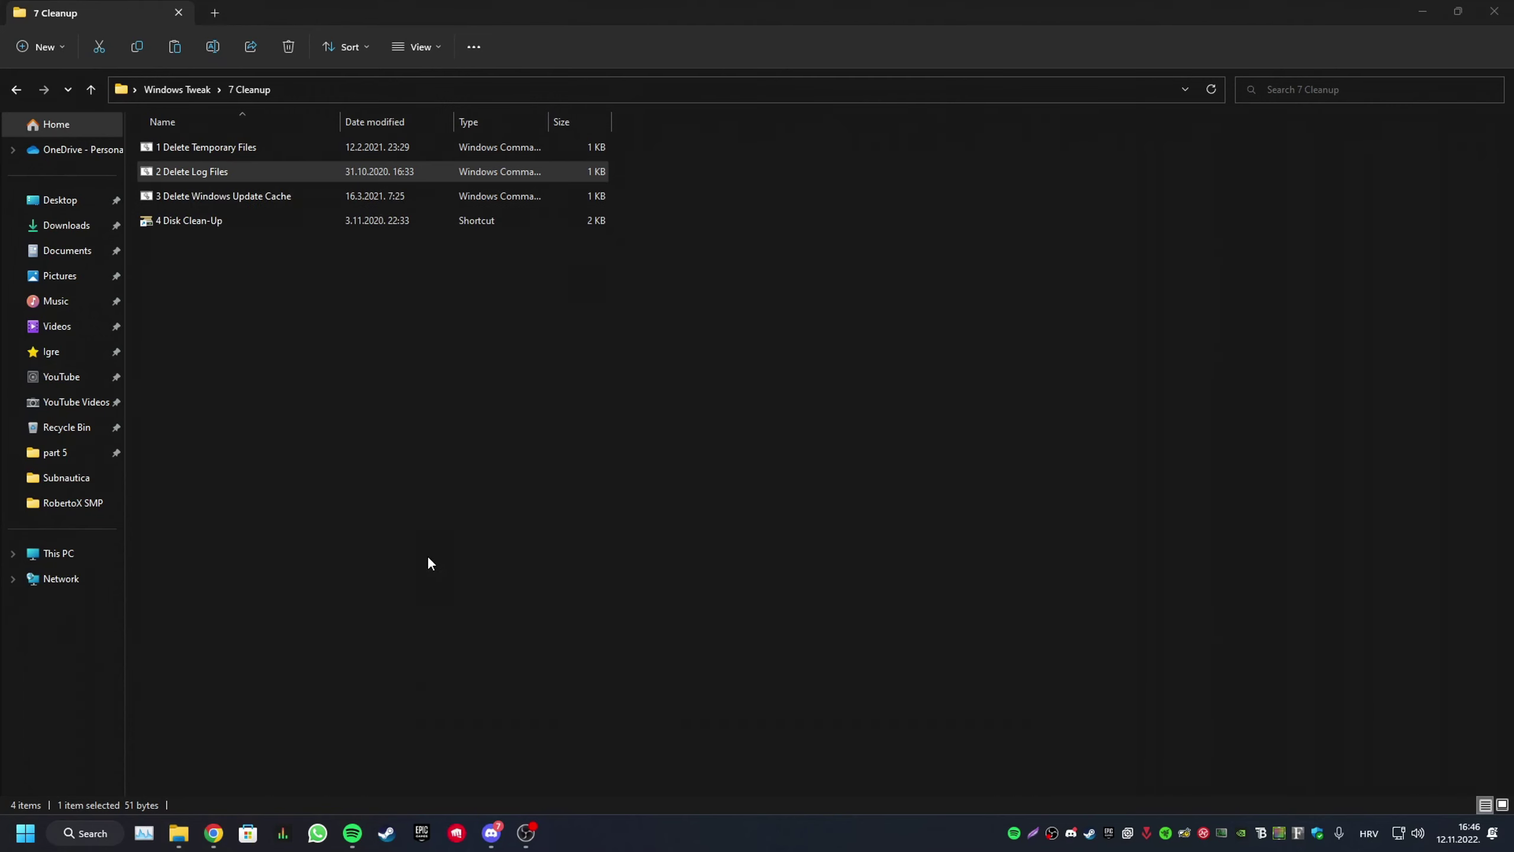
double_click(233, 200)
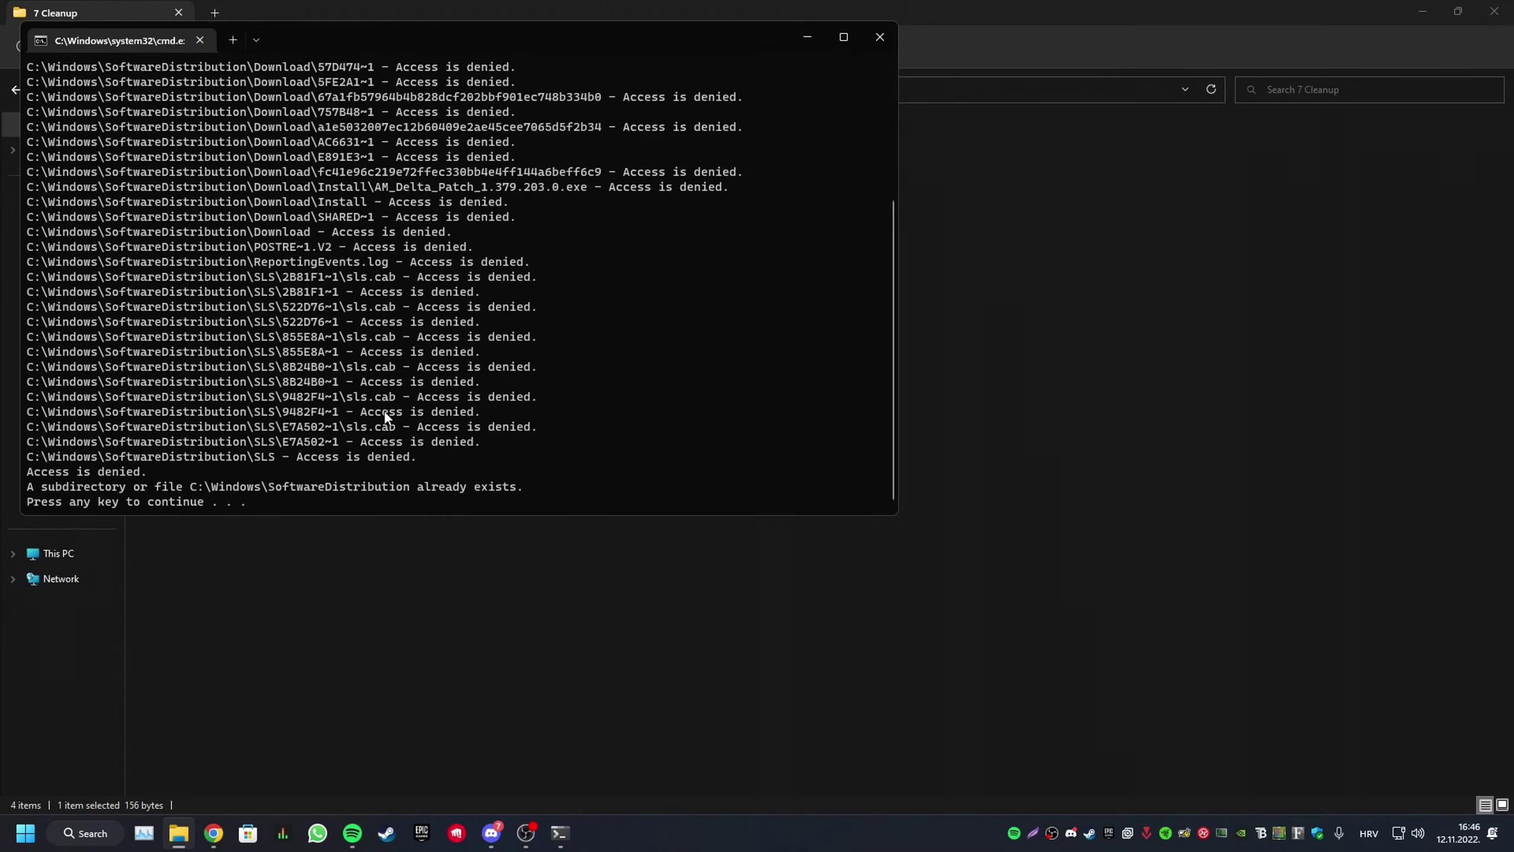
key("Return")
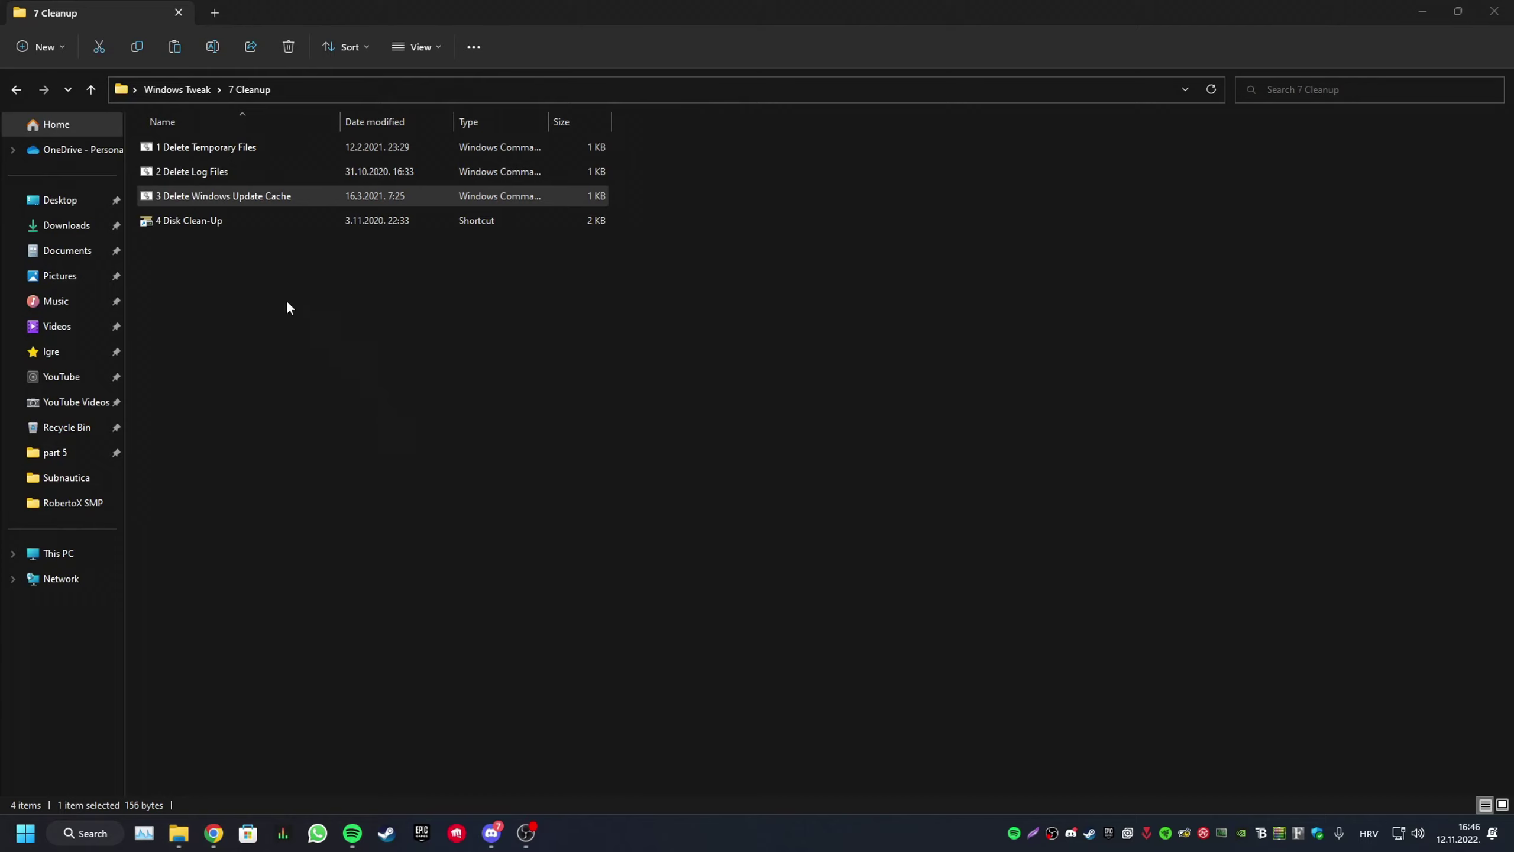
Open the 4 Disk Clean-Up shortcut, choose drive (C:), and dismiss the drive selection without starting a cleanup.
double_click(202, 223)
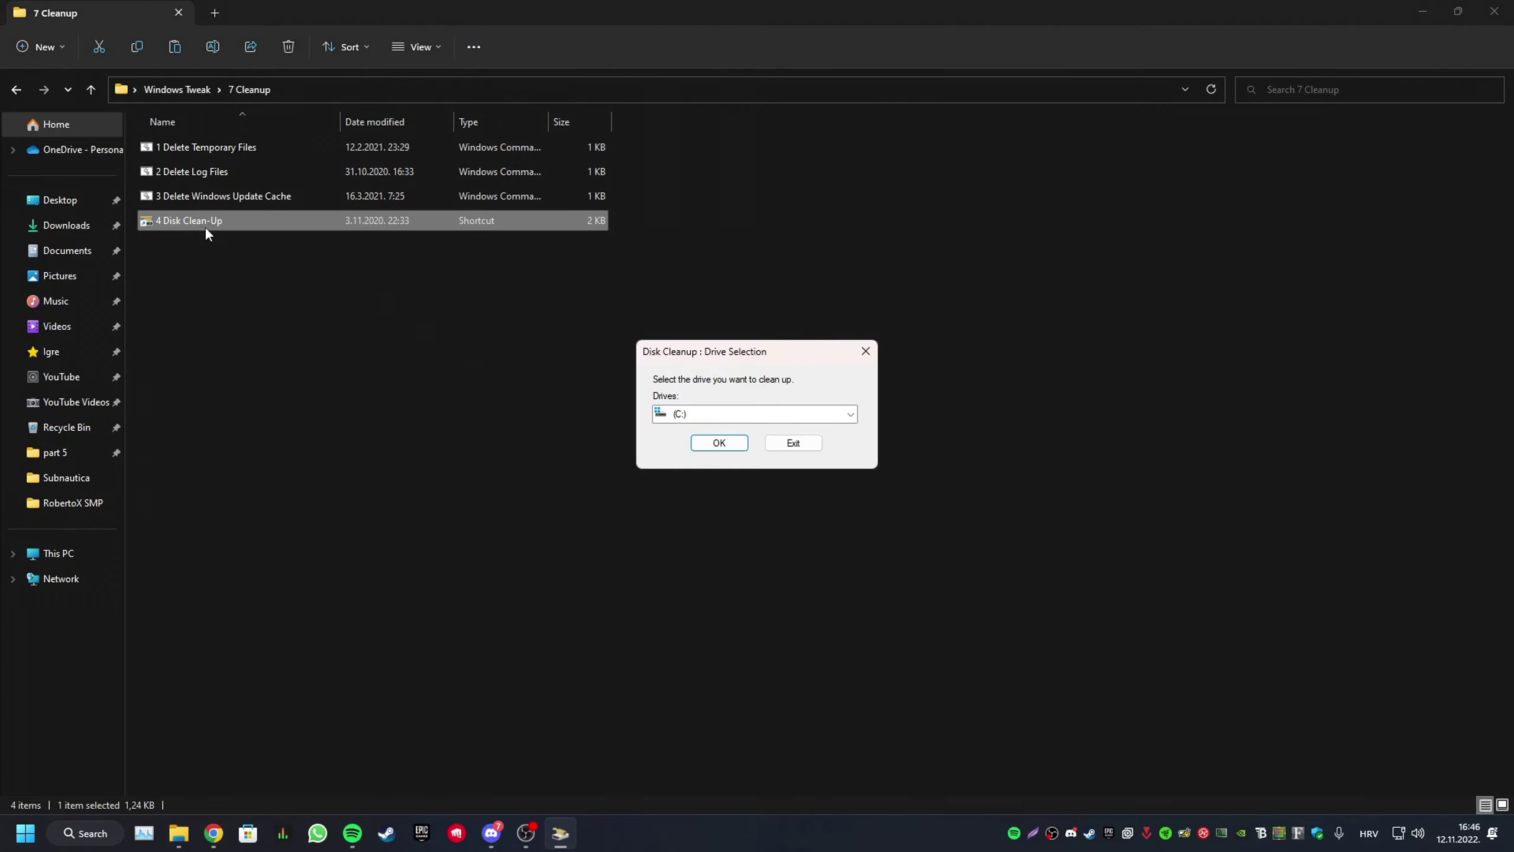
left_click(709, 420)
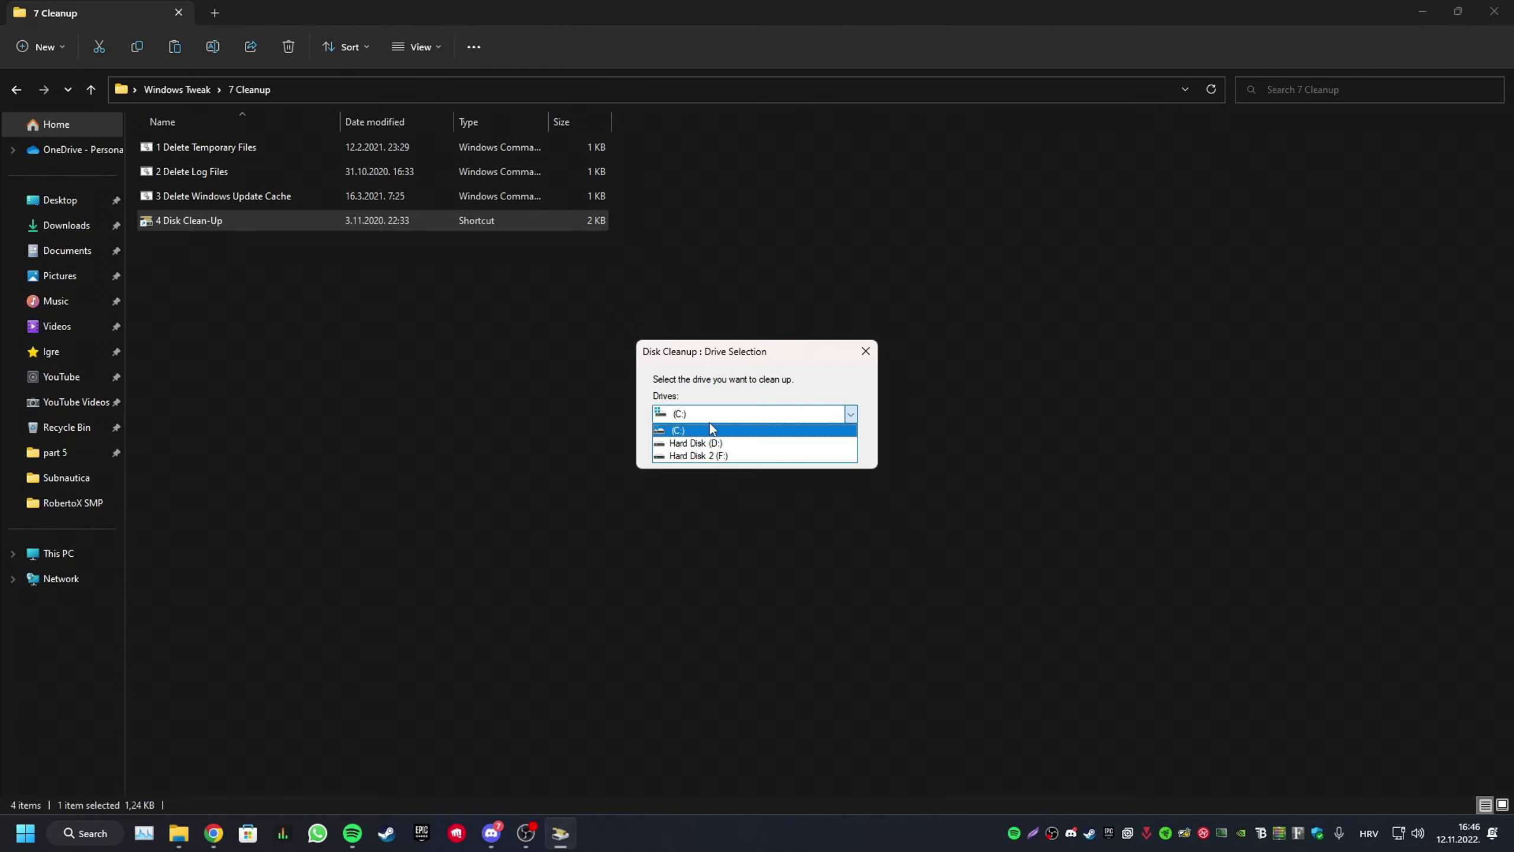
left_click(709, 428)
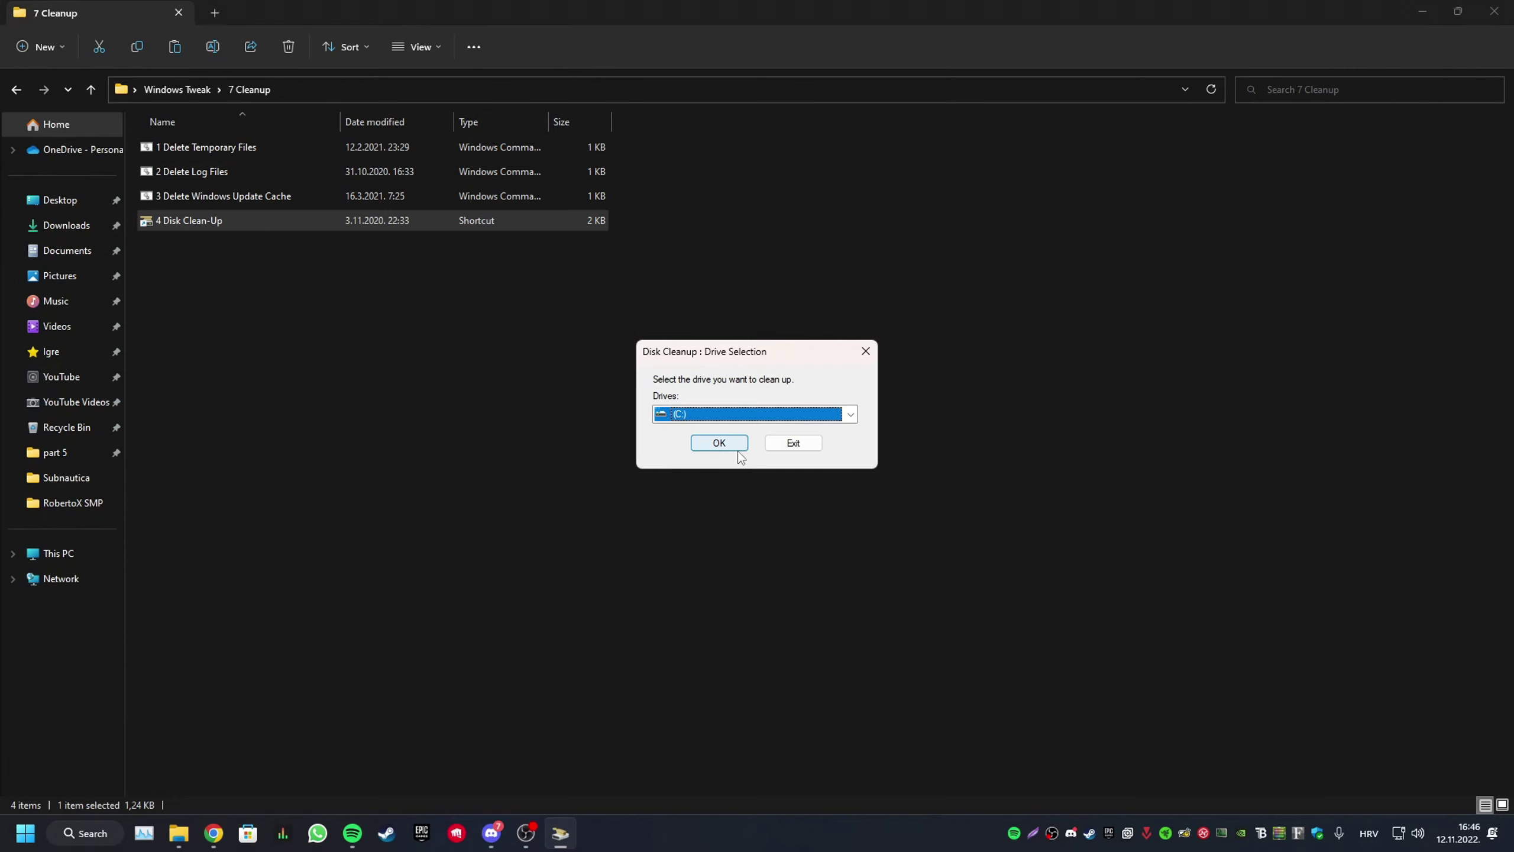
left_click(863, 352)
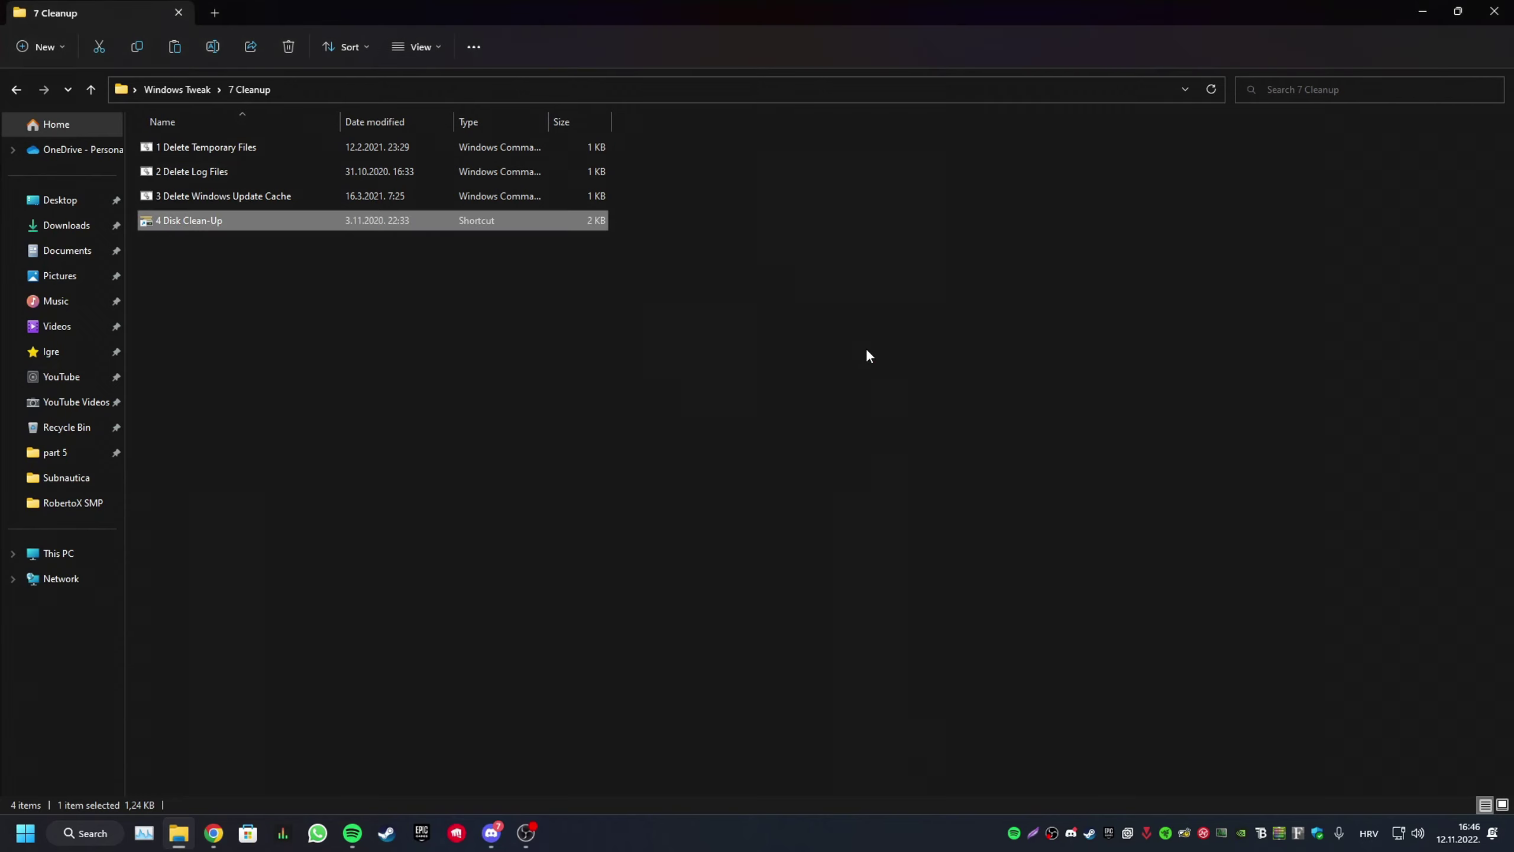
Open the 8 Unwanted Services folder and review its registry files, including the optional printer and Bluetooth service tweaks.
left_click(150, 89)
double_click(210, 323)
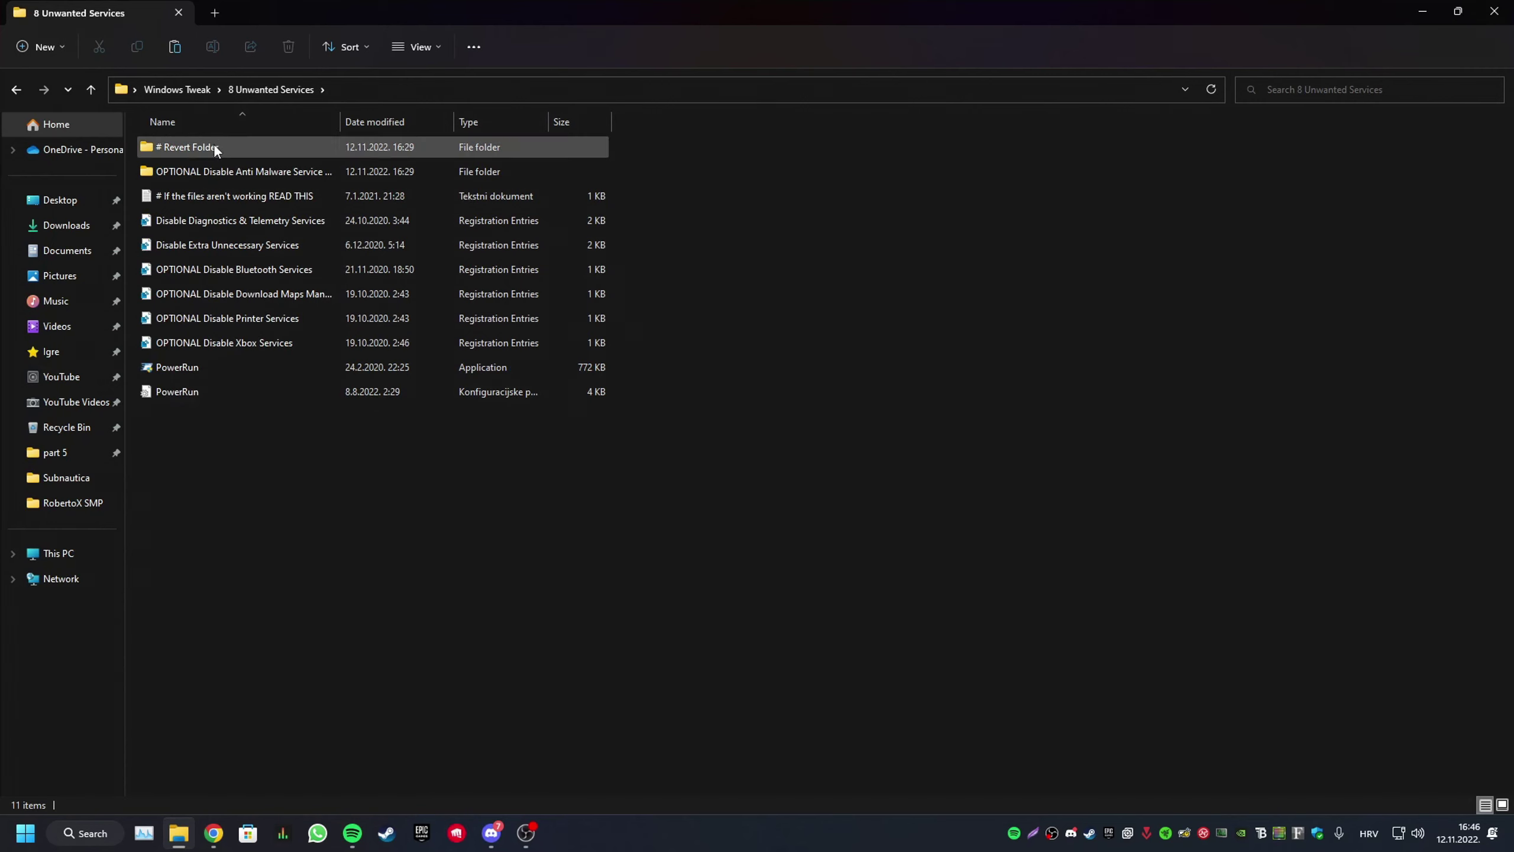
left_click_drag(222, 477, 182, 208)
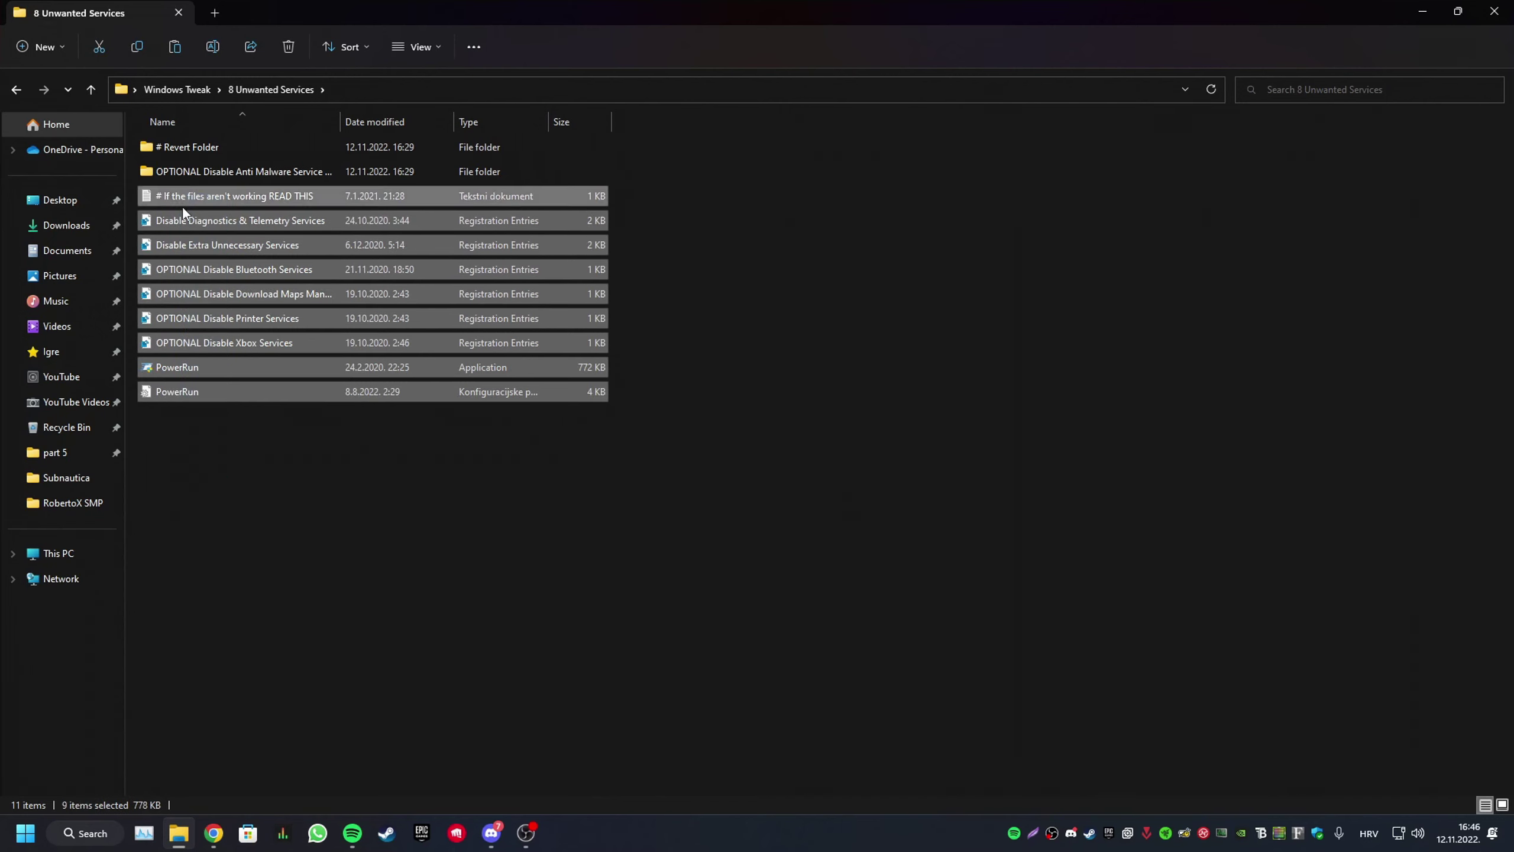
left_click(263, 459)
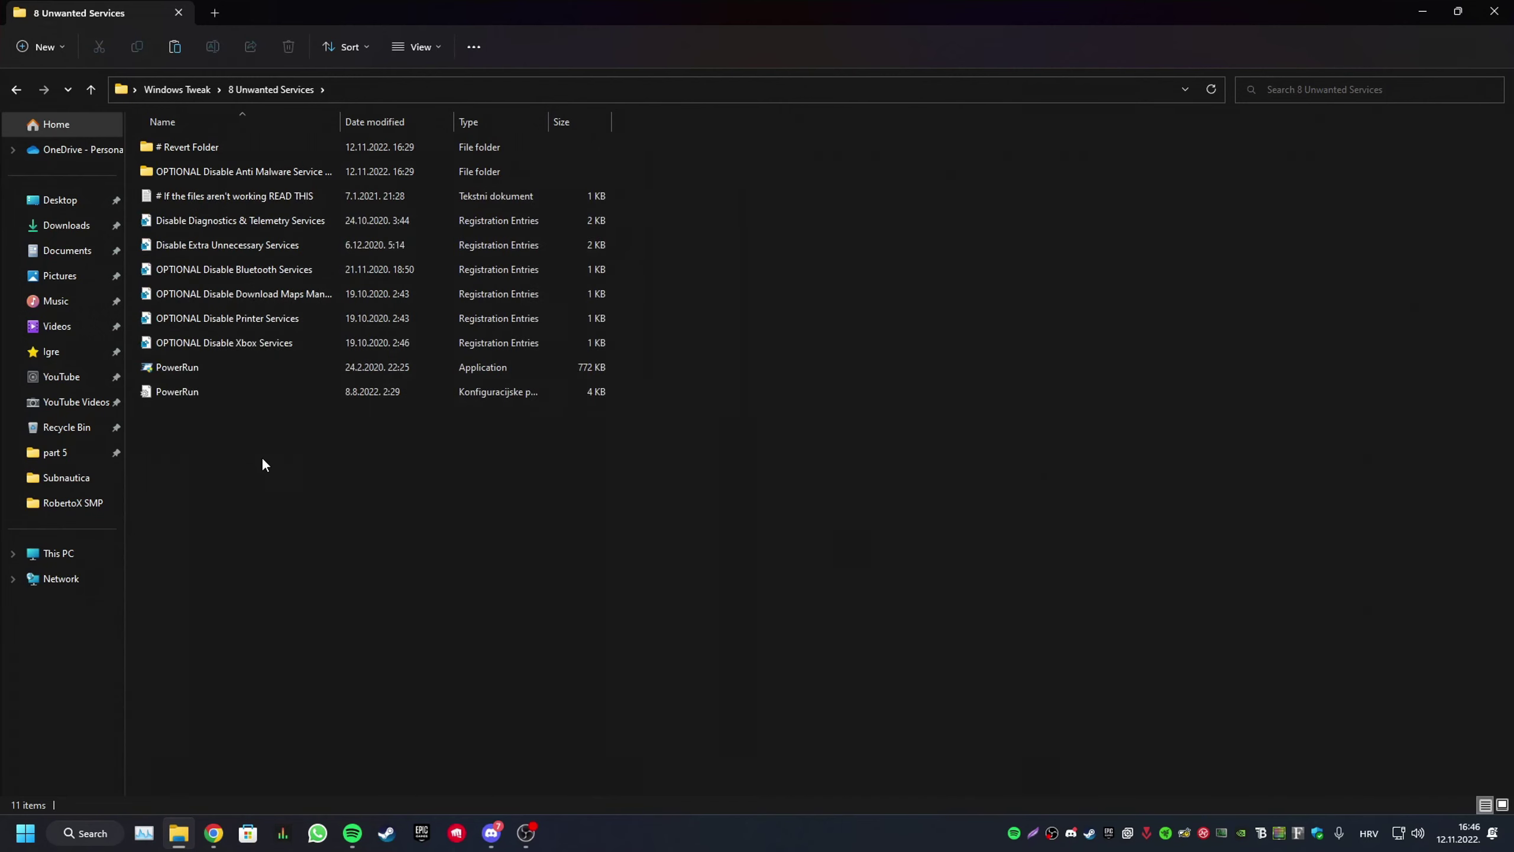
left_click(237, 321)
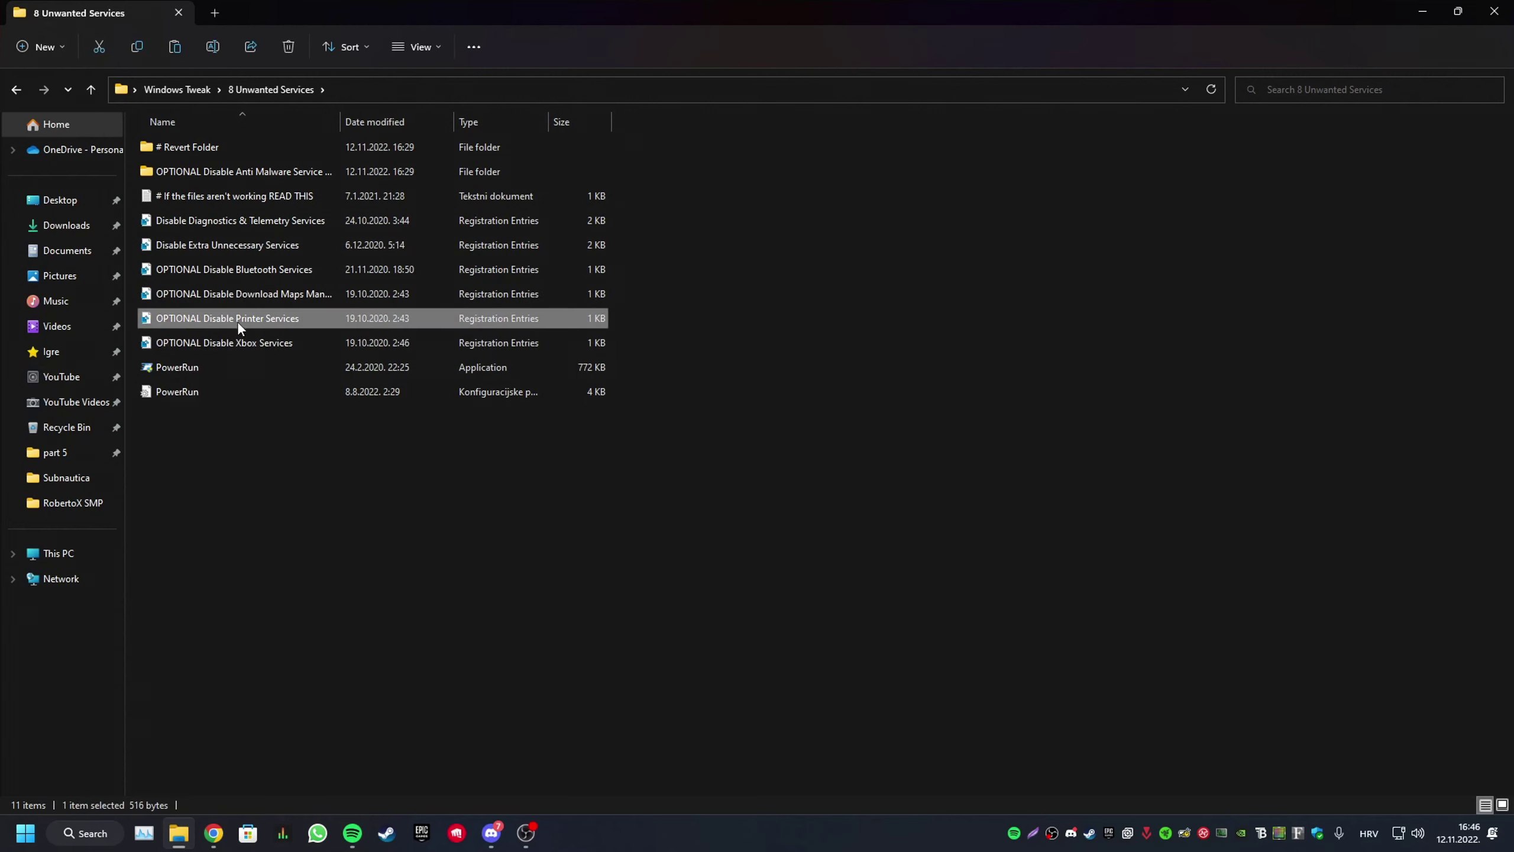
left_click(266, 272)
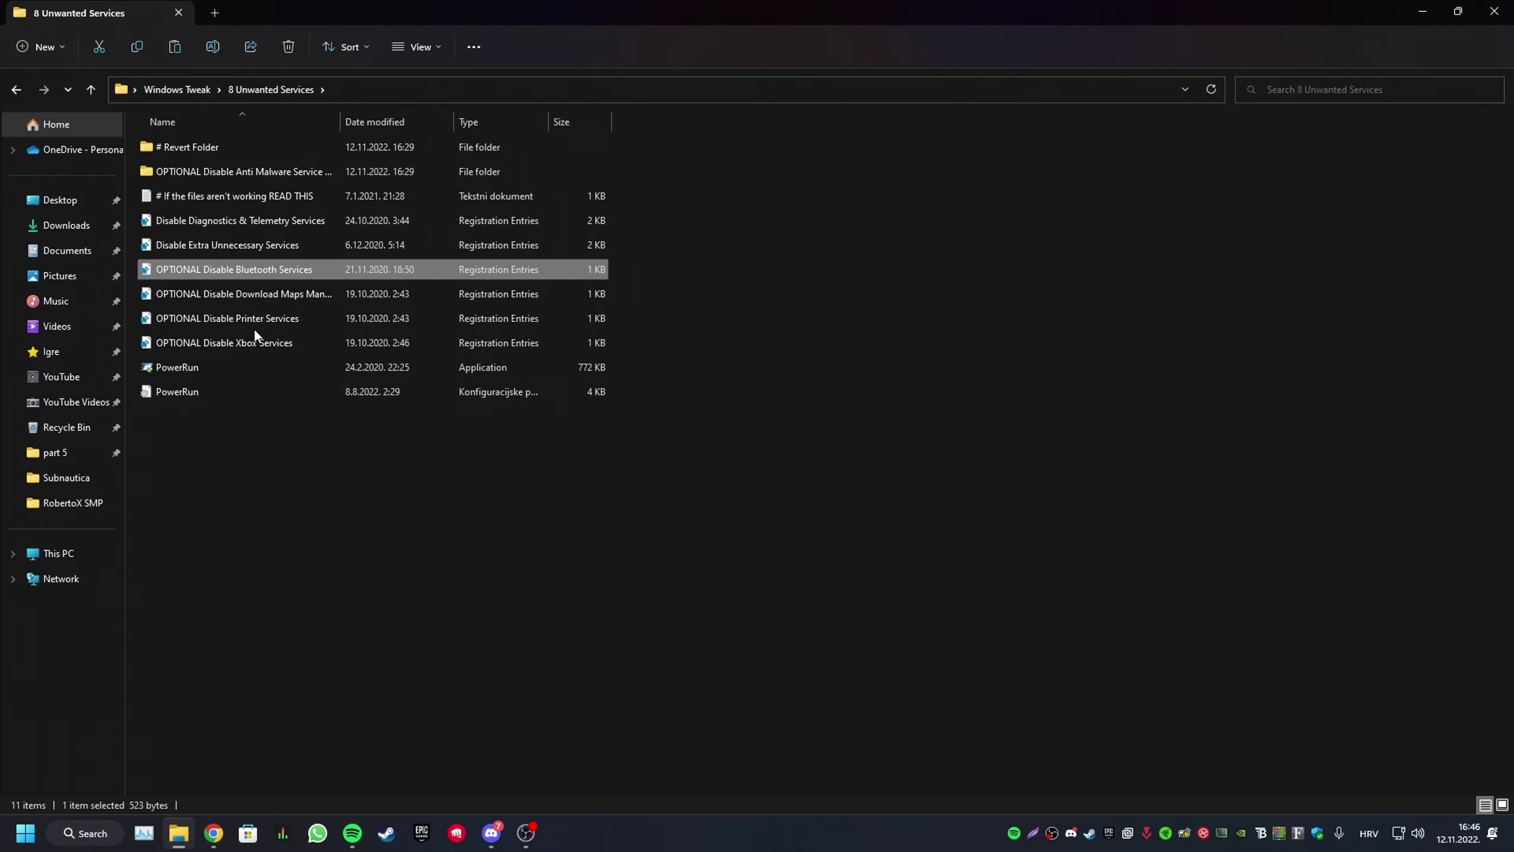
Review the Enable registry files in # Revert Folder and return to 8 Unwanted Services.
double_click(178, 152)
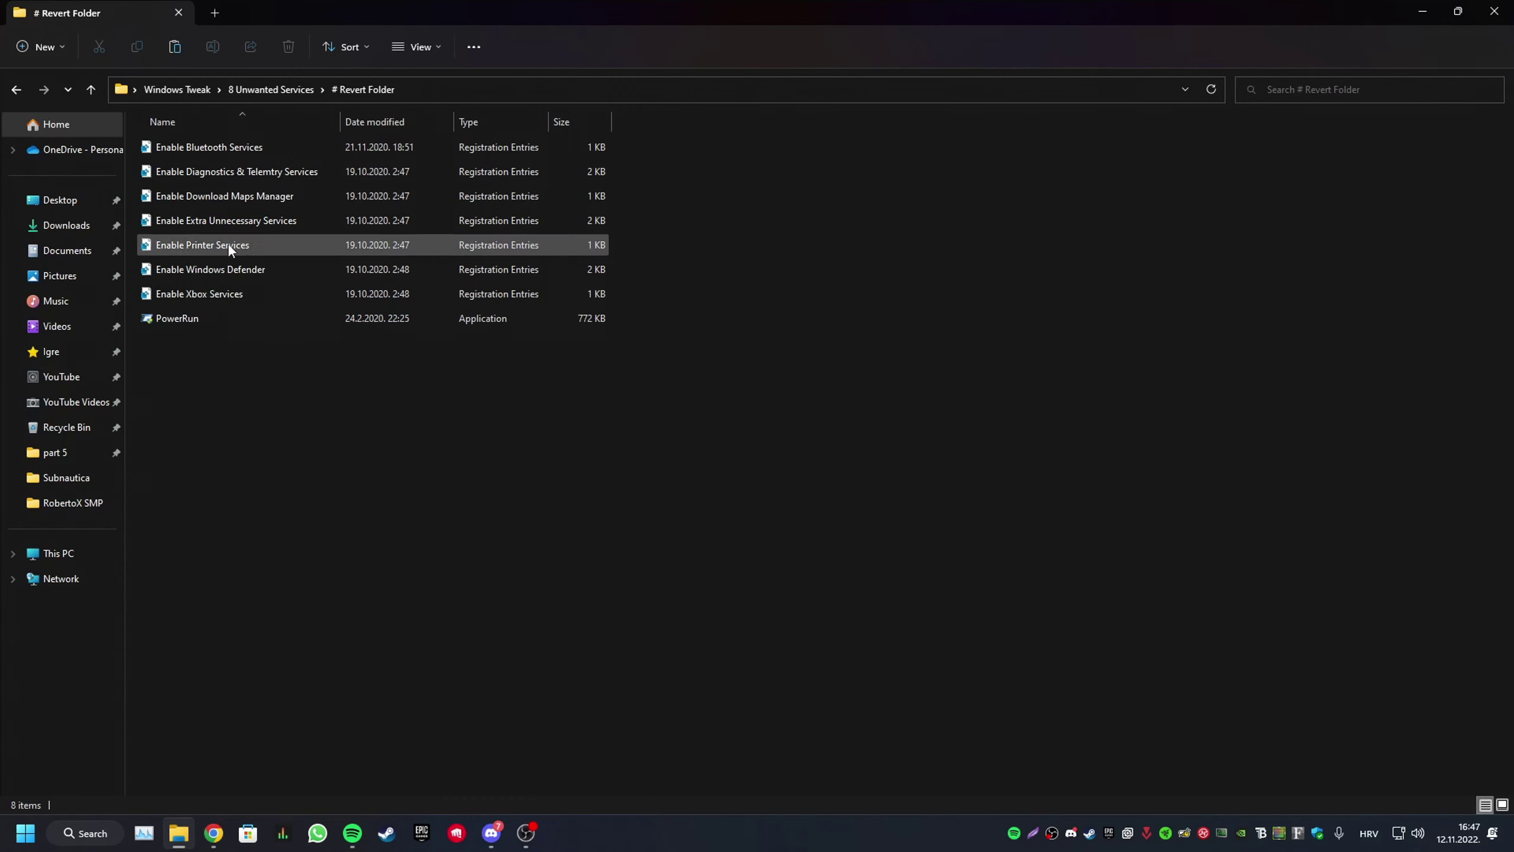
left_click(213, 149)
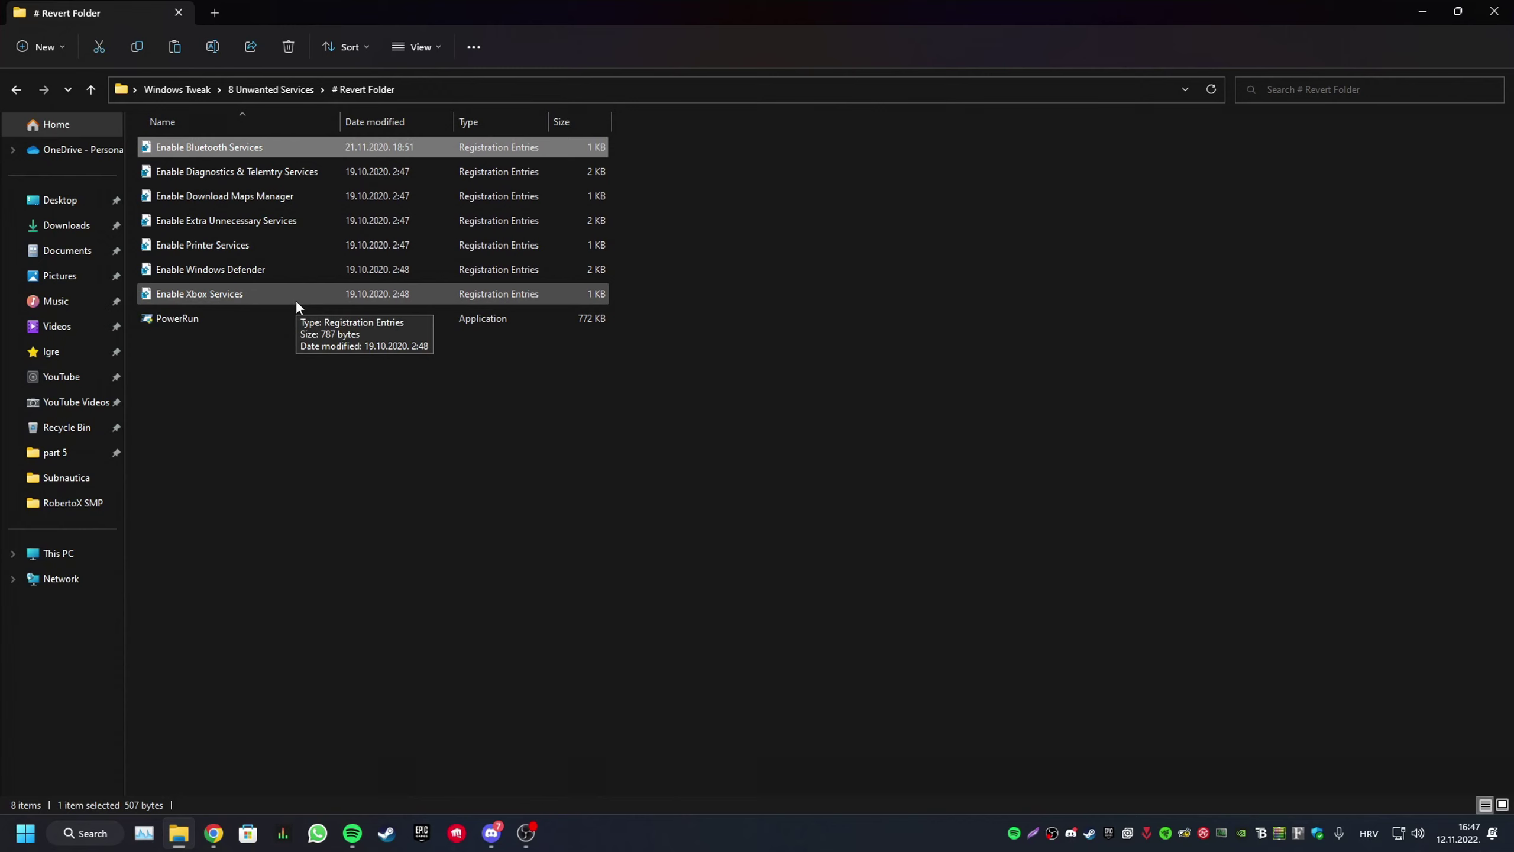
left_click(270, 94)
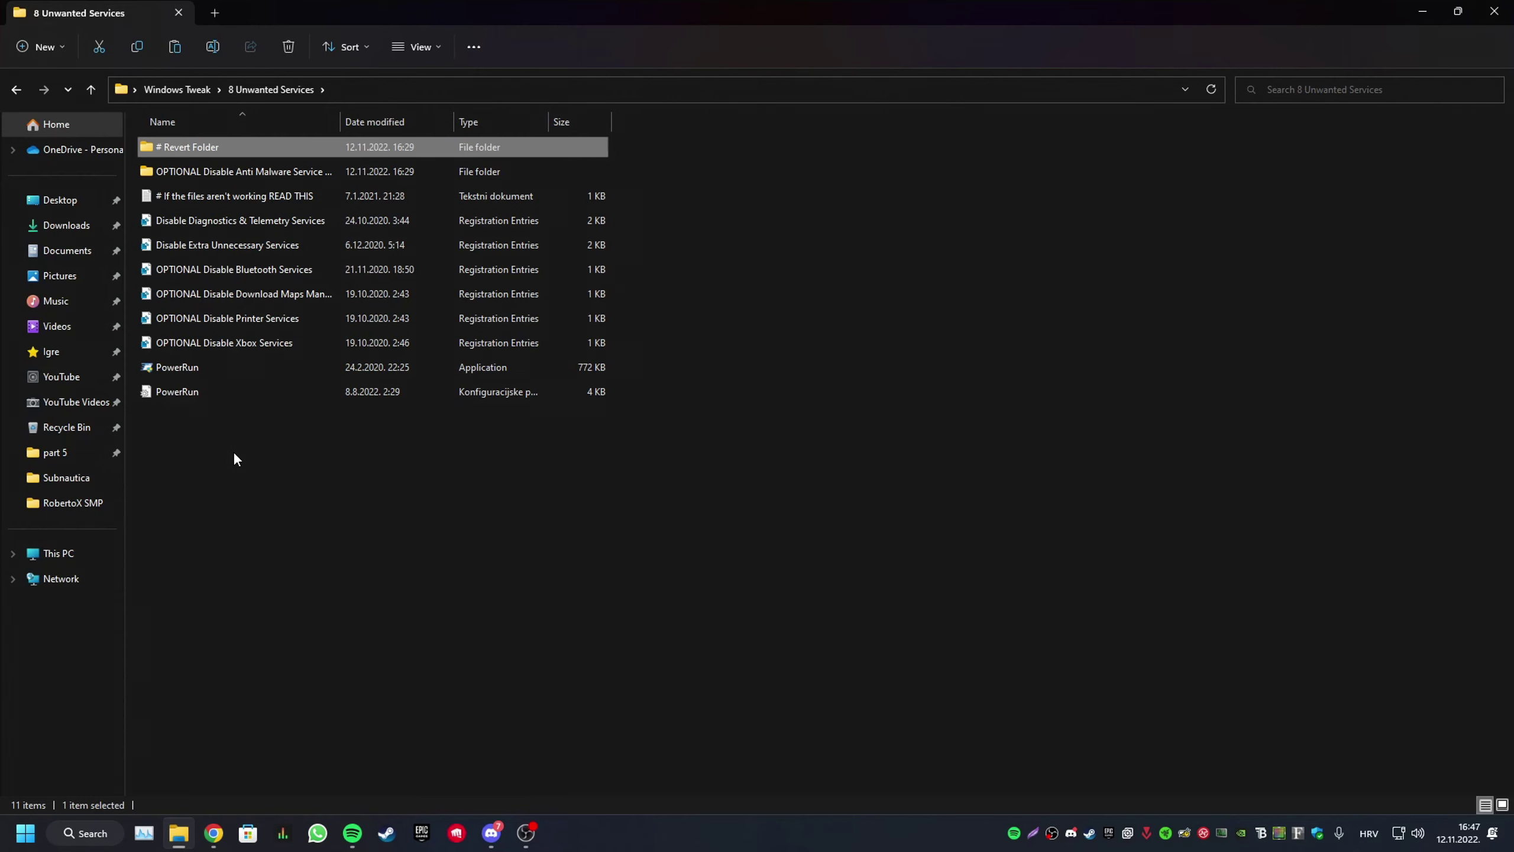
Go back to the Windows Tweak folder and open 9 Latency (Timer Resolution + Memory Cleaning).
key("alt+Up")
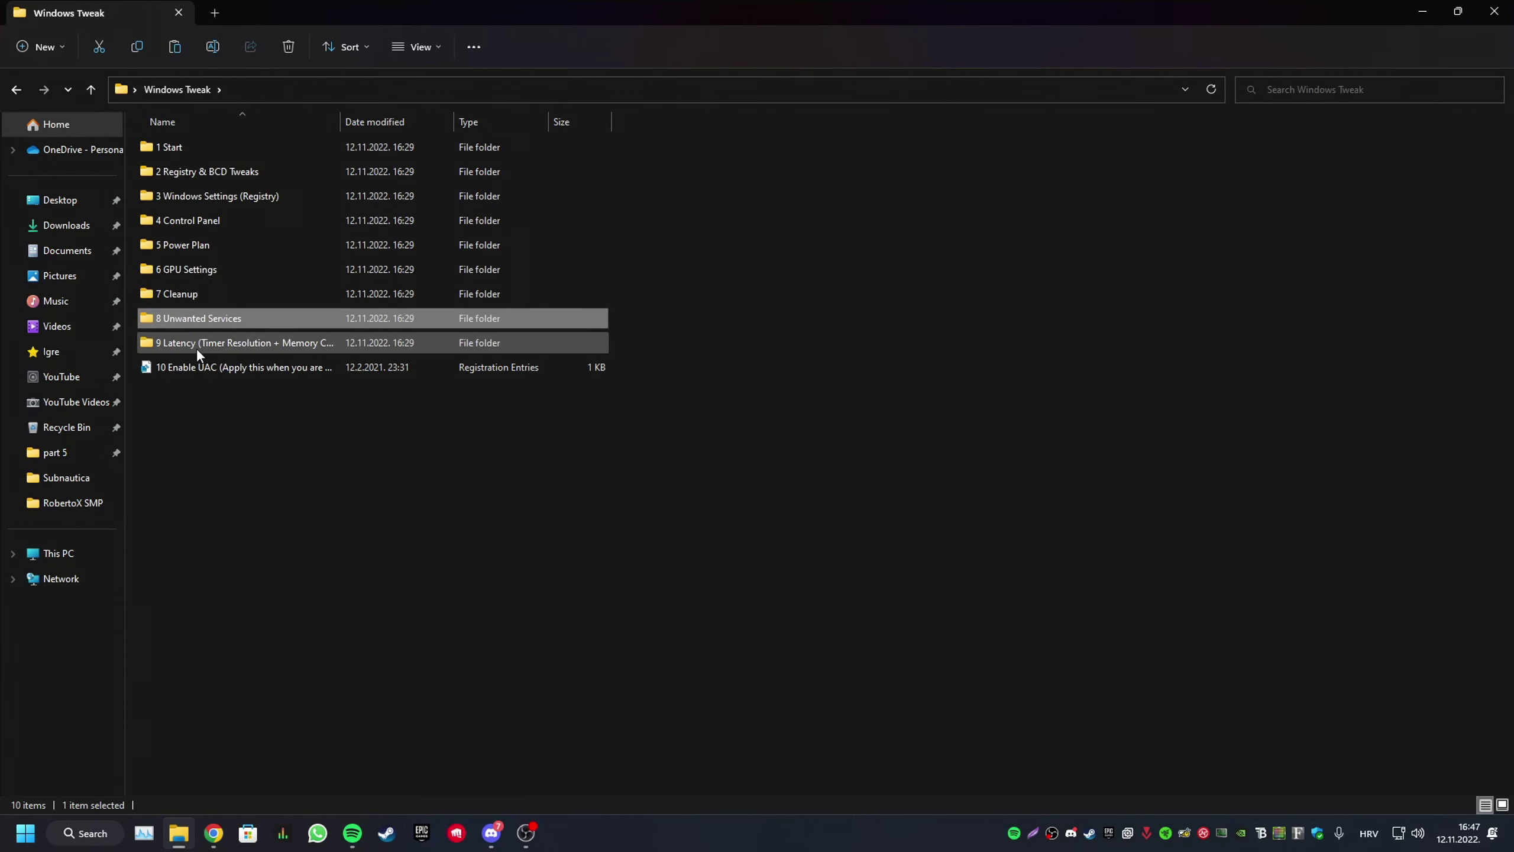
left_click(199, 350)
double_click(234, 348)
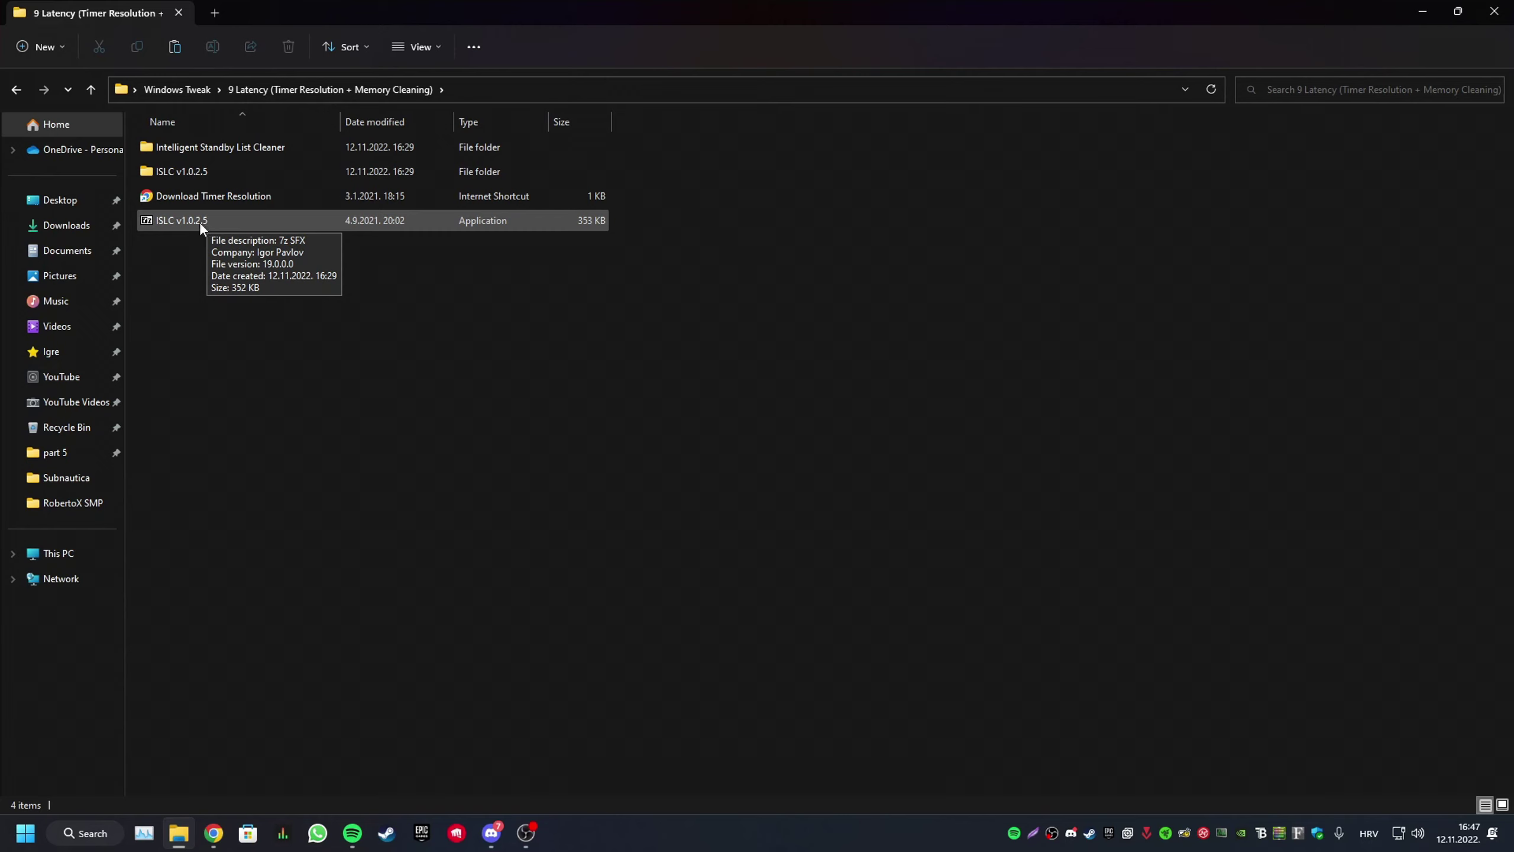
Bring up Intelligent standby list cleaner, move its window toward the screen's centre, examine its purge and polling rate settings, and minimize it.
left_click(1221, 833)
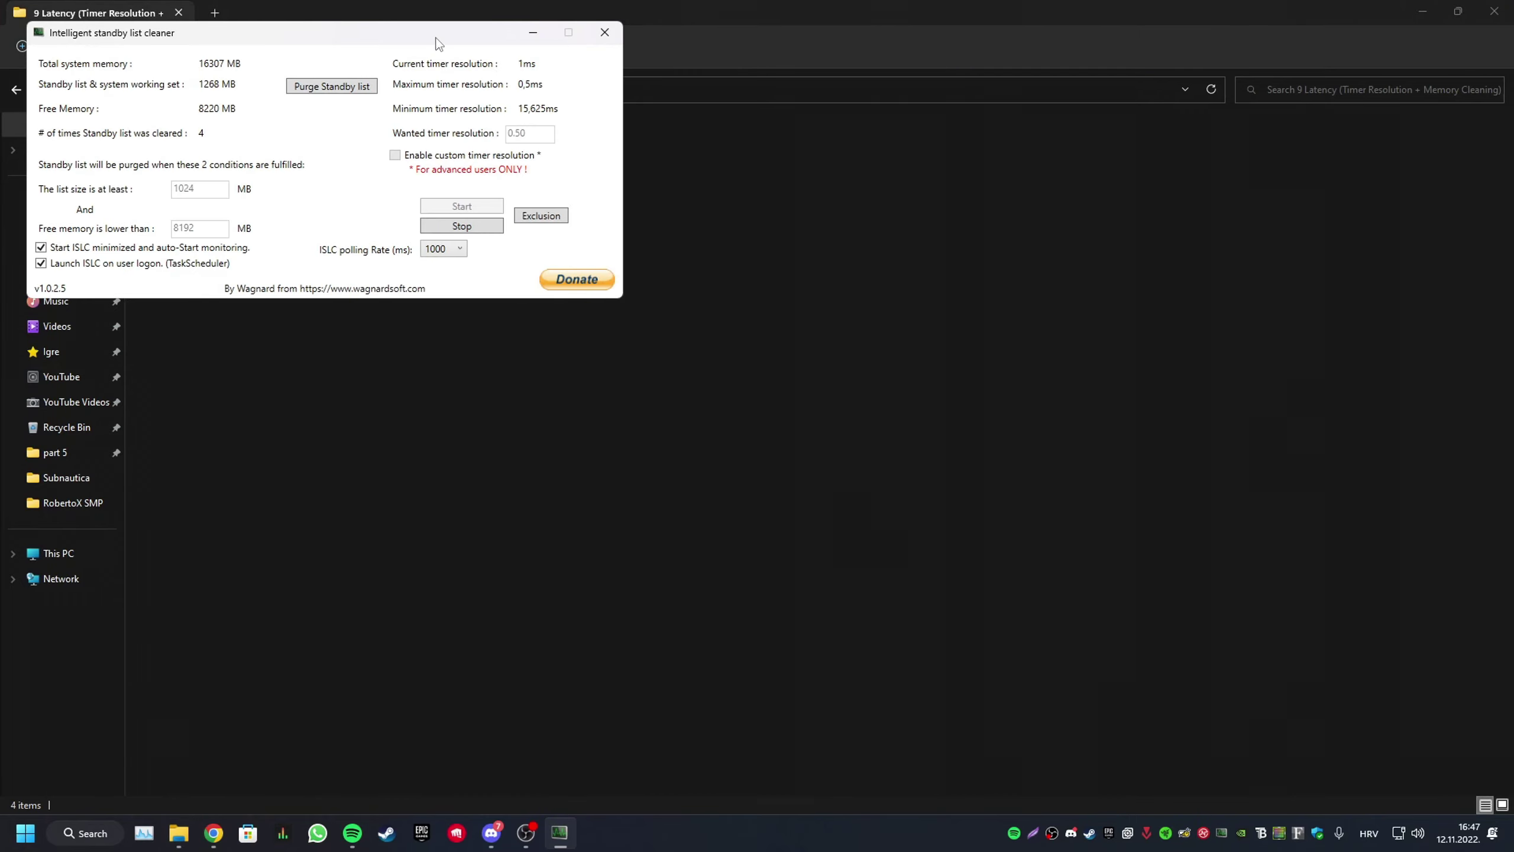
left_click_drag(444, 42, 668, 148)
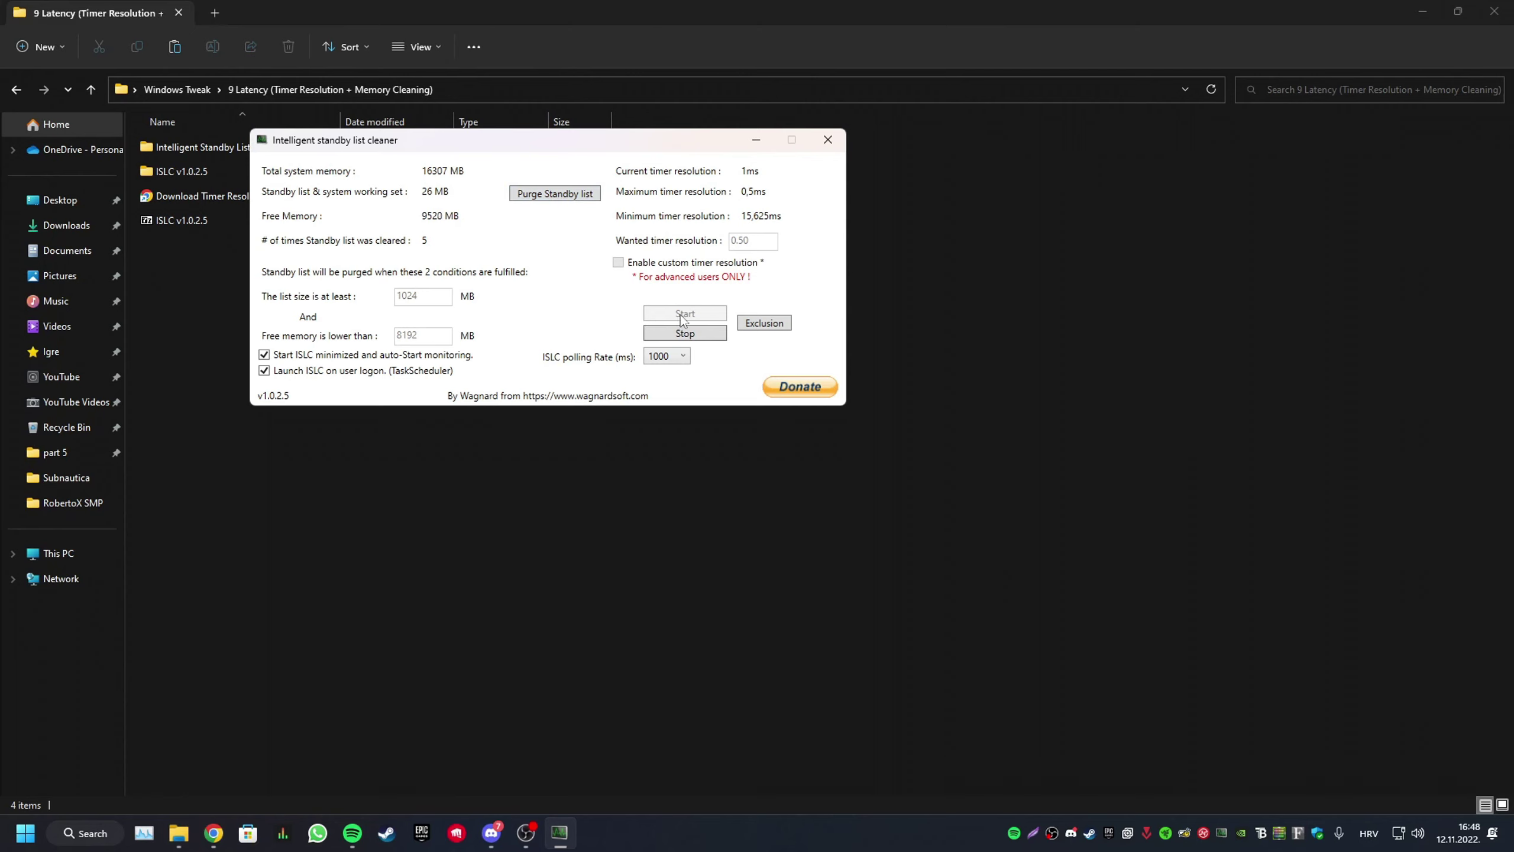
left_click(667, 362)
left_click(667, 362)
left_click(748, 142)
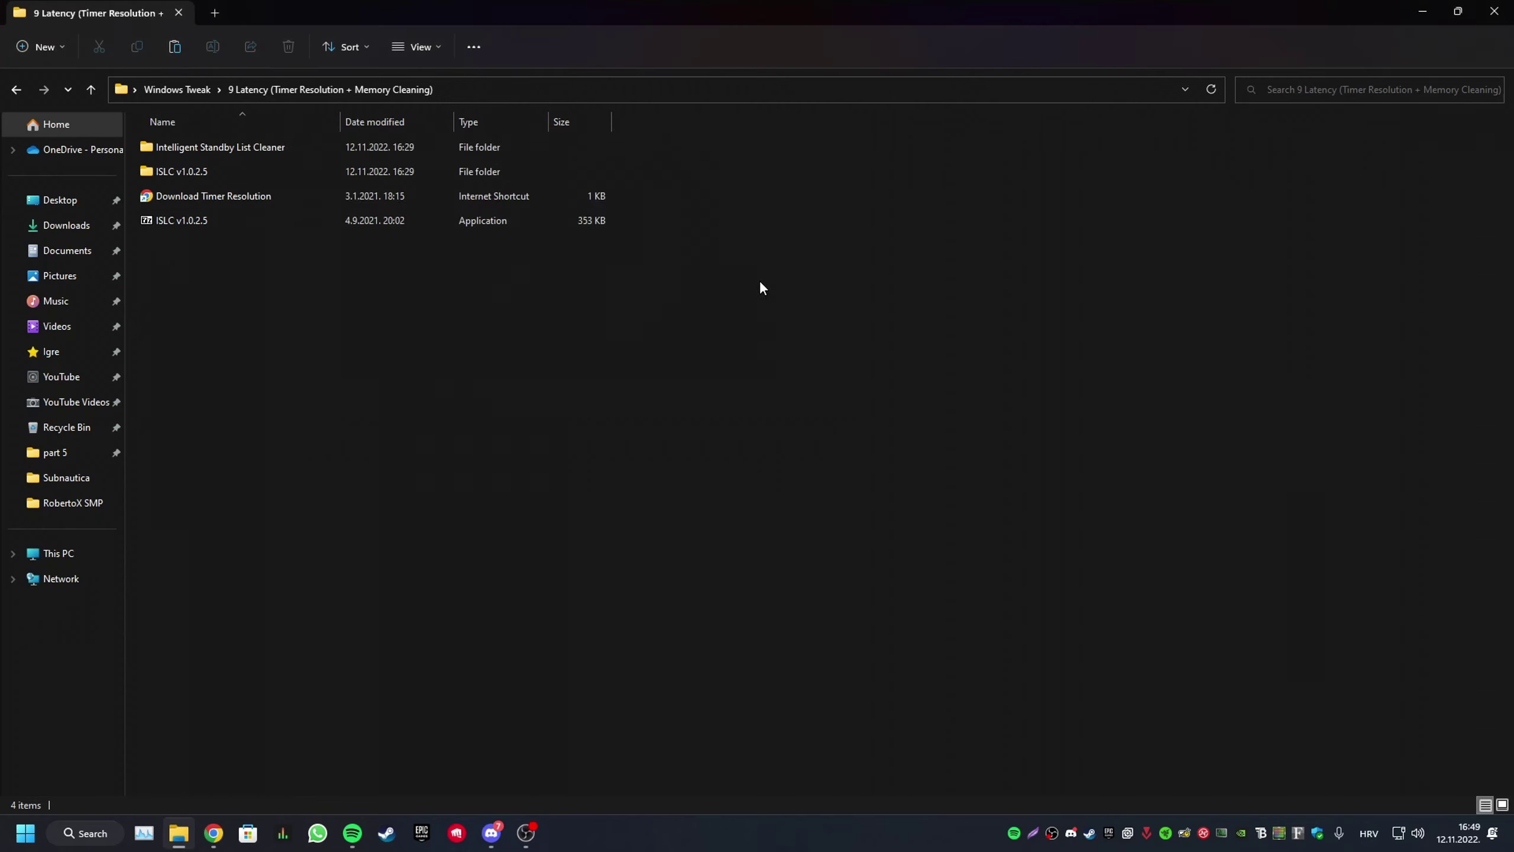
Run the 10 Enable UAC registry file from the Windows Tweak folder and restore the File Explorer window to its smaller size.
left_click(191, 91)
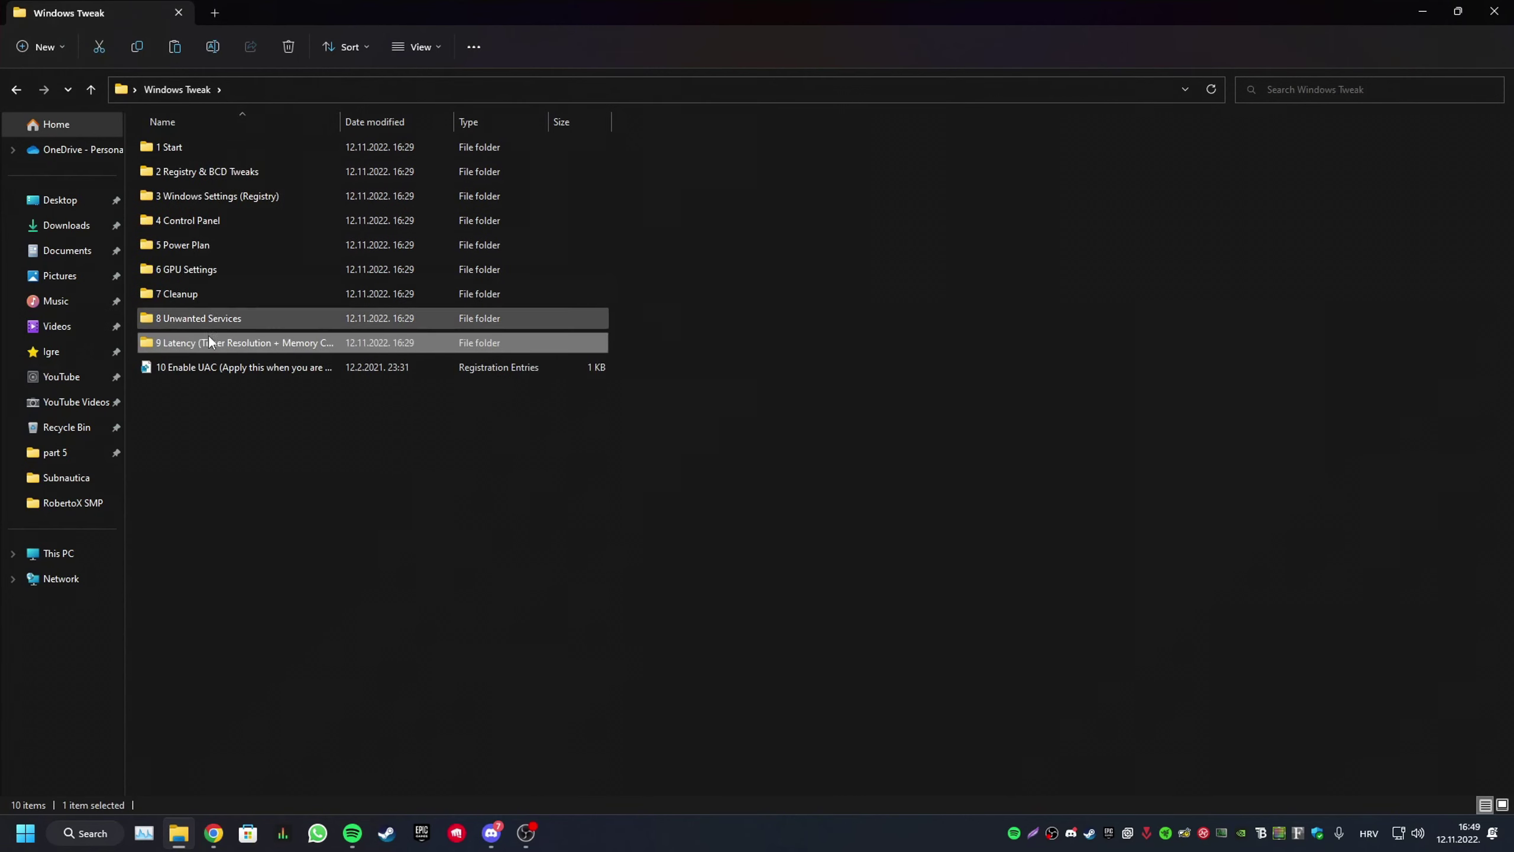
left_click(205, 365)
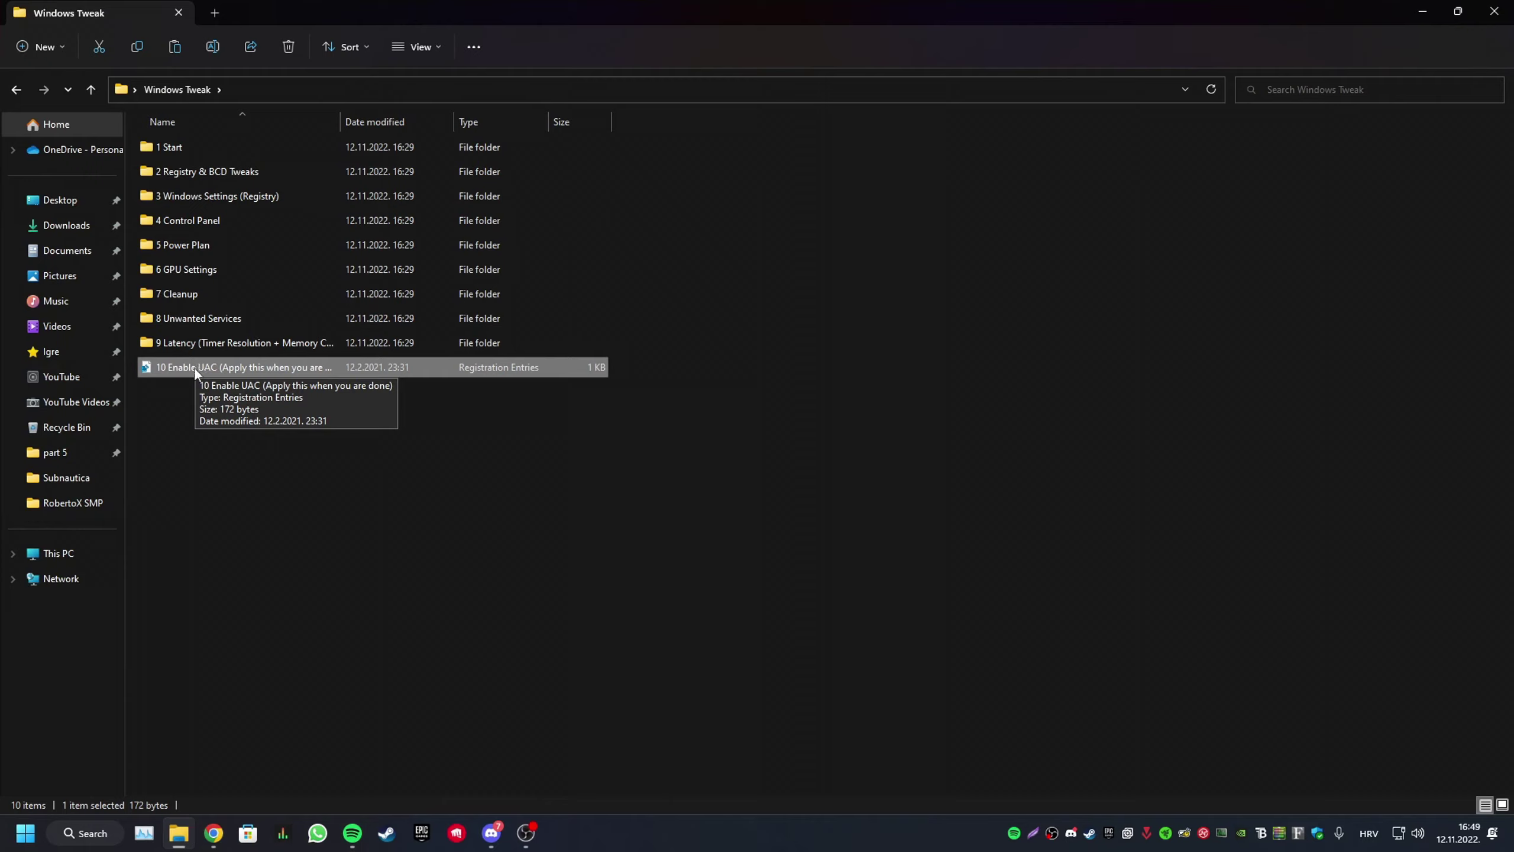
double_click(209, 368)
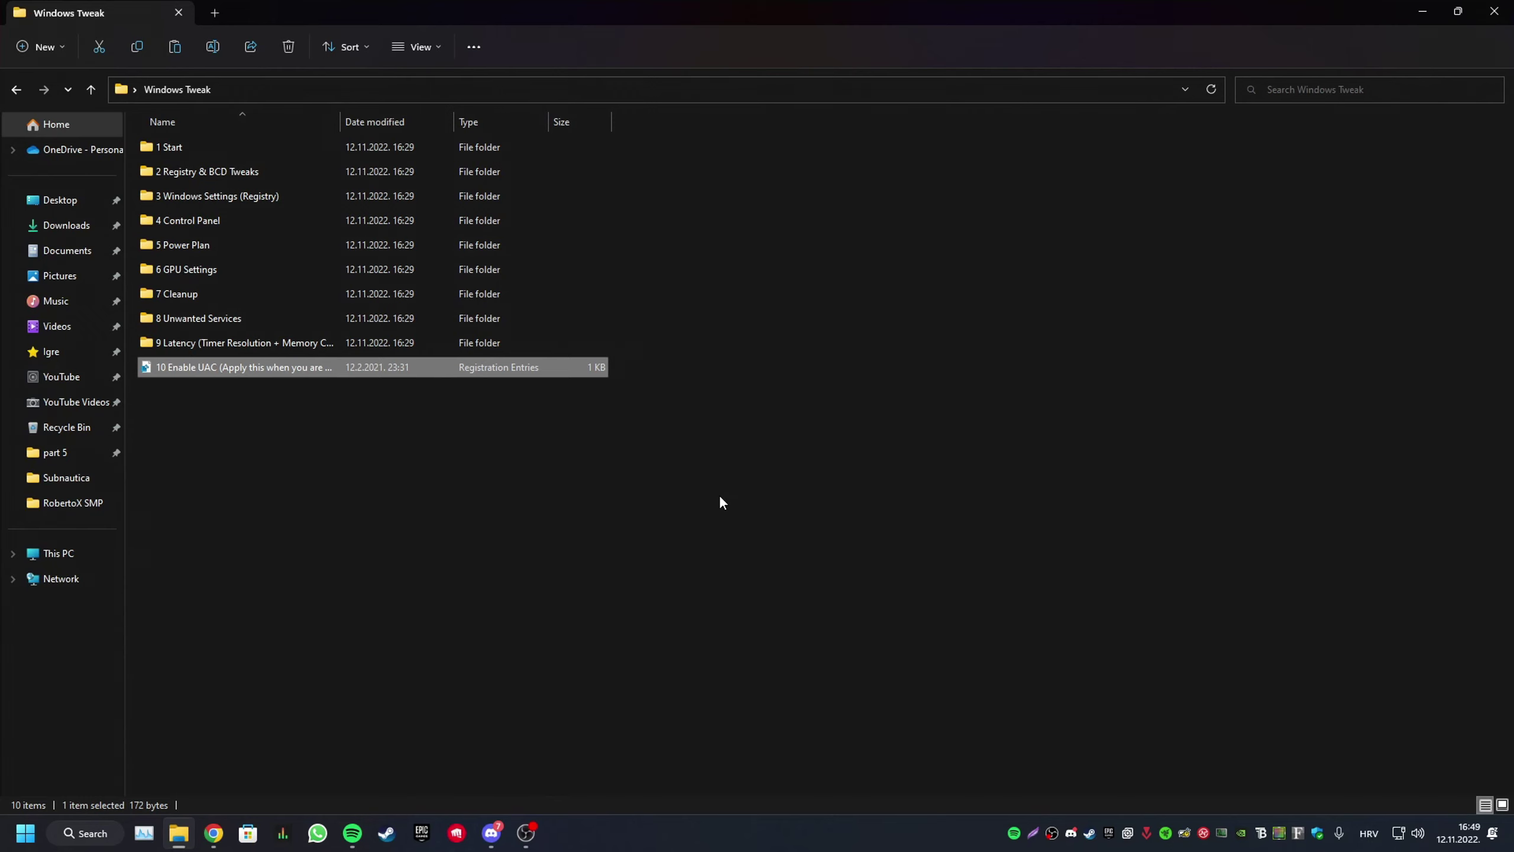
key("super+Down")
left_click(773, 522)
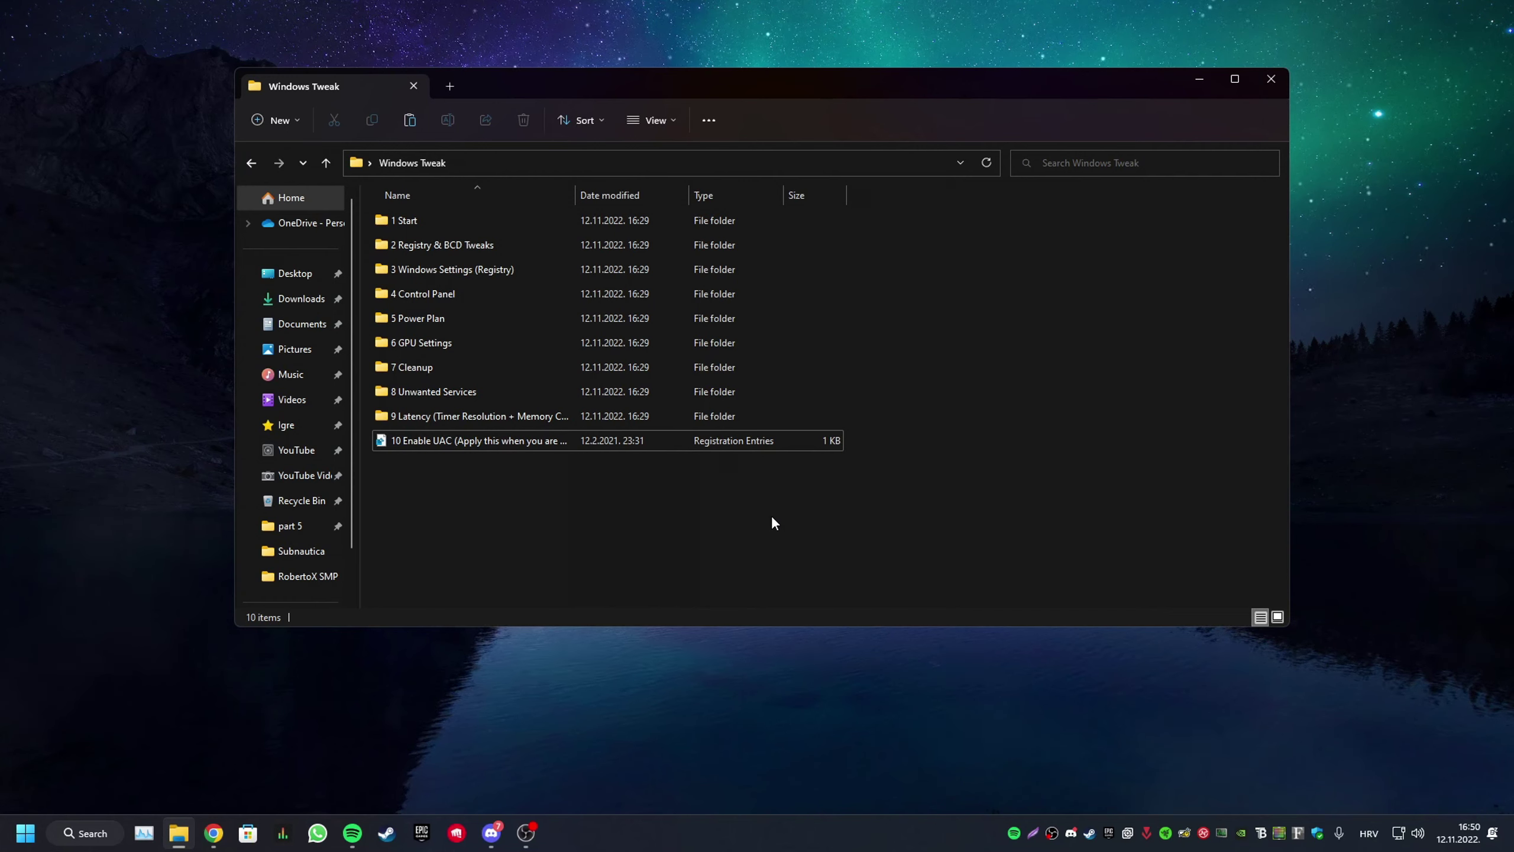